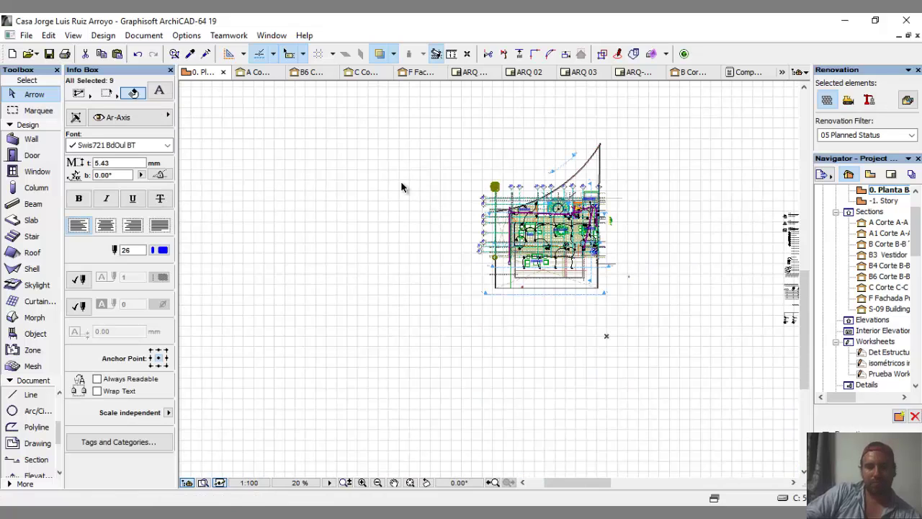
Move the selected vertical axis line with its marker off the house plan into the empty area to its left.
drag(495, 187, 384, 156)
key(Escape)
drag(446, 112, 650, 350)
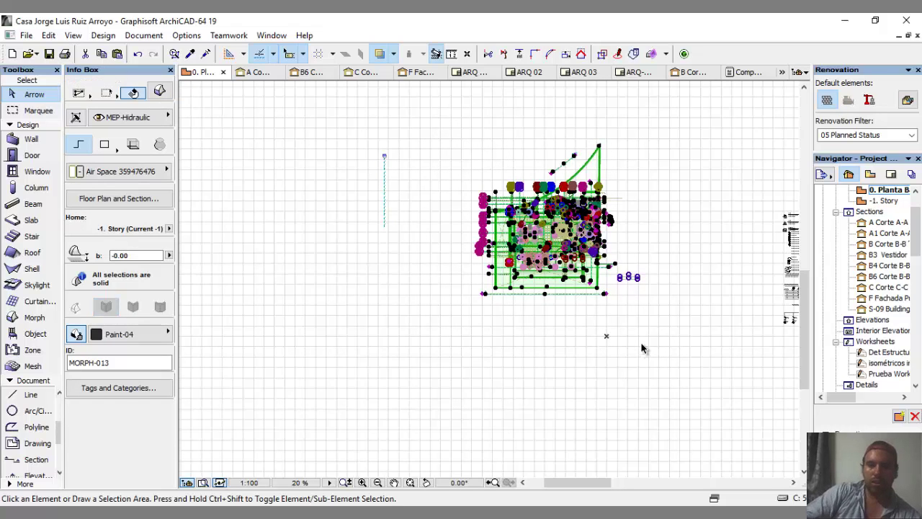
key(Escape)
Open the Basic component list from the project's Lists to examine component keys, codes, names and quantities.
scroll(868, 288, down, 4)
scroll(869, 291, down, 3)
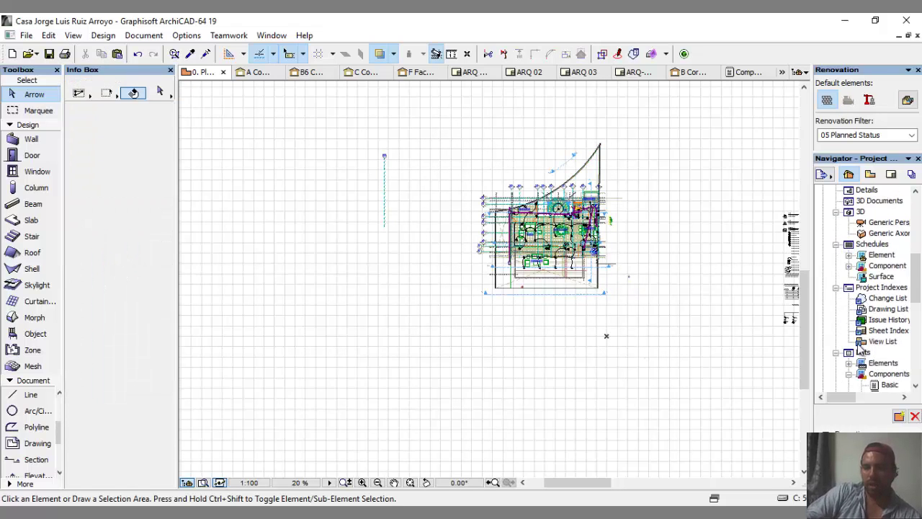
scroll(872, 287, down, 2)
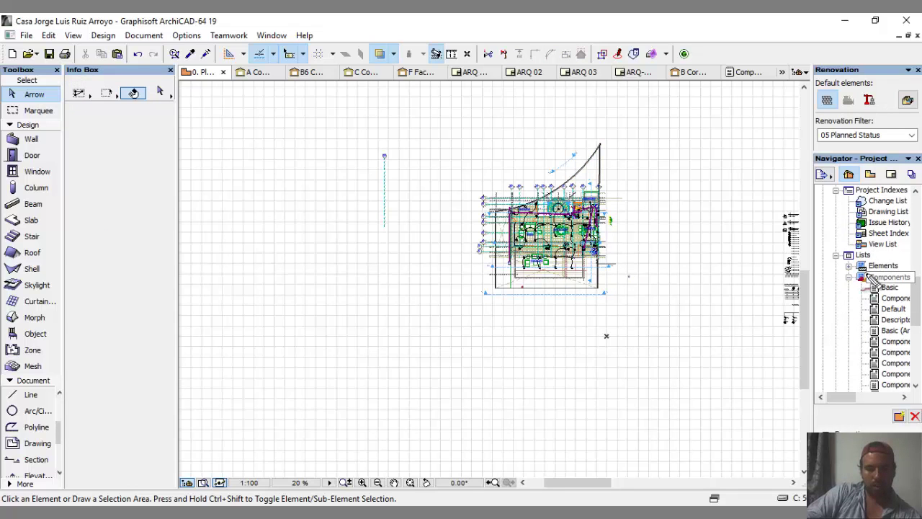
mouse_move(883, 252)
mouse_down()
mouse_move(856, 308)
mouse_move(899, 294)
mouse_move(888, 260)
mouse_up()
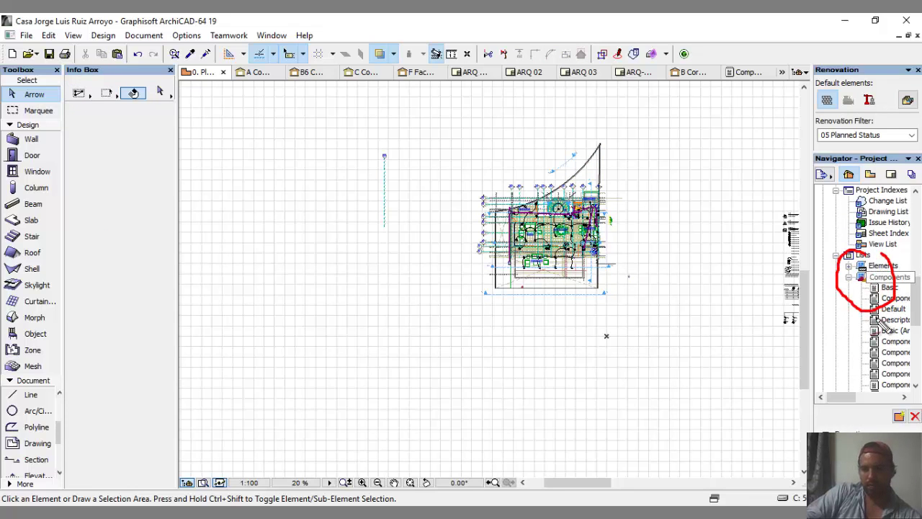
scroll(876, 303, up, 5)
scroll(865, 317, down, 3)
scroll(849, 335, down, 2)
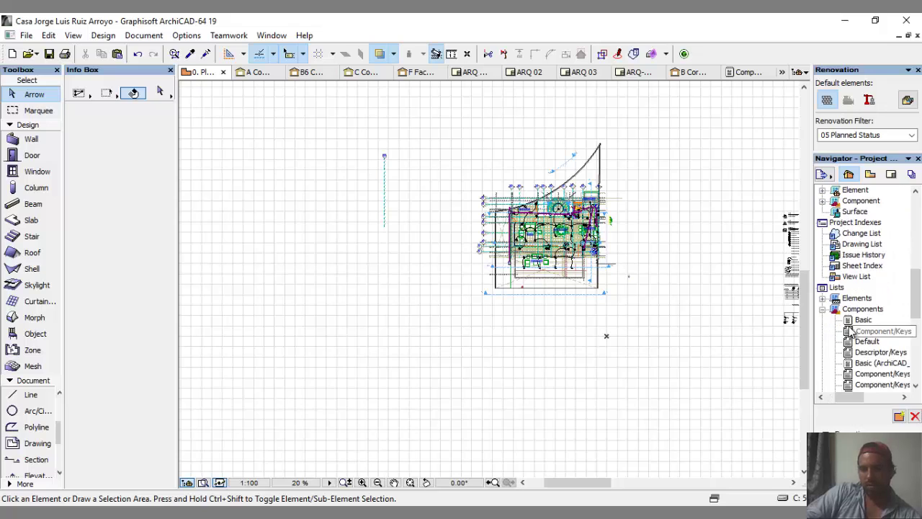
double_click(862, 320)
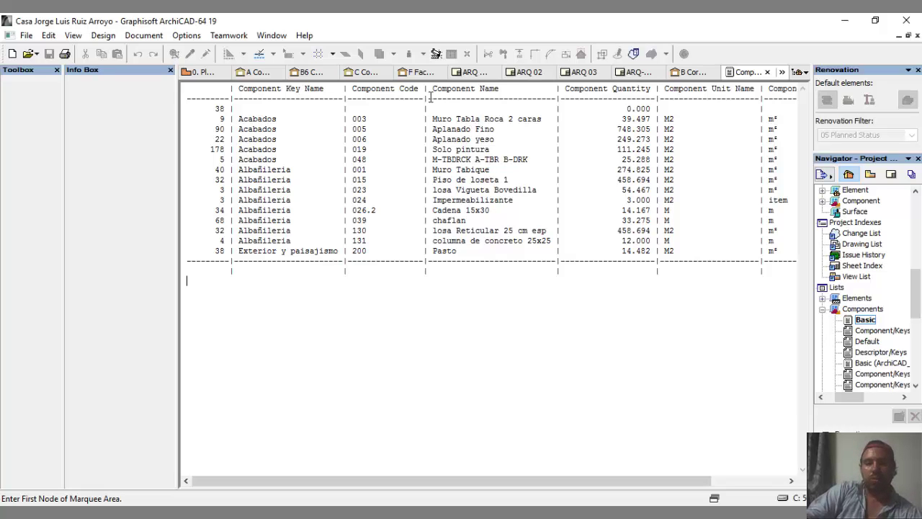
Return to the Planta Baja plan, then open a layout from the A.01 Entrega subset of the Layout Book.
click(186, 72)
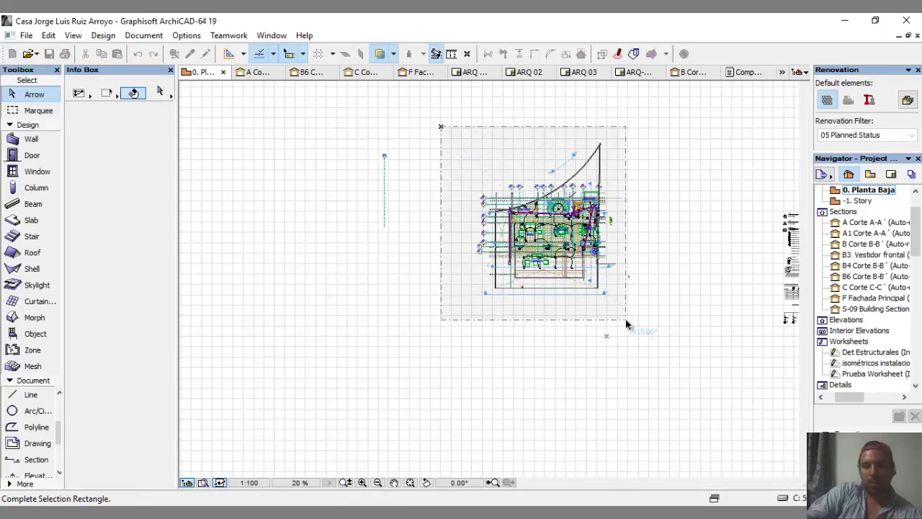
click(636, 337)
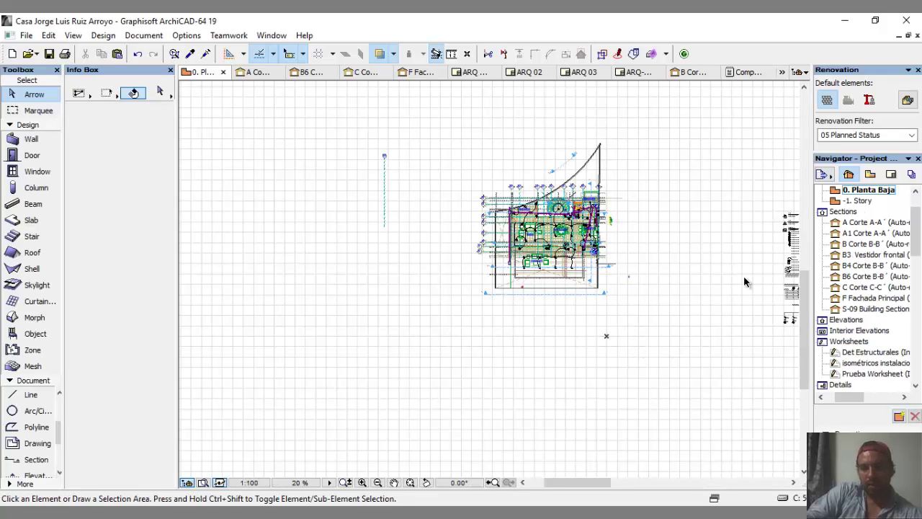
click(890, 174)
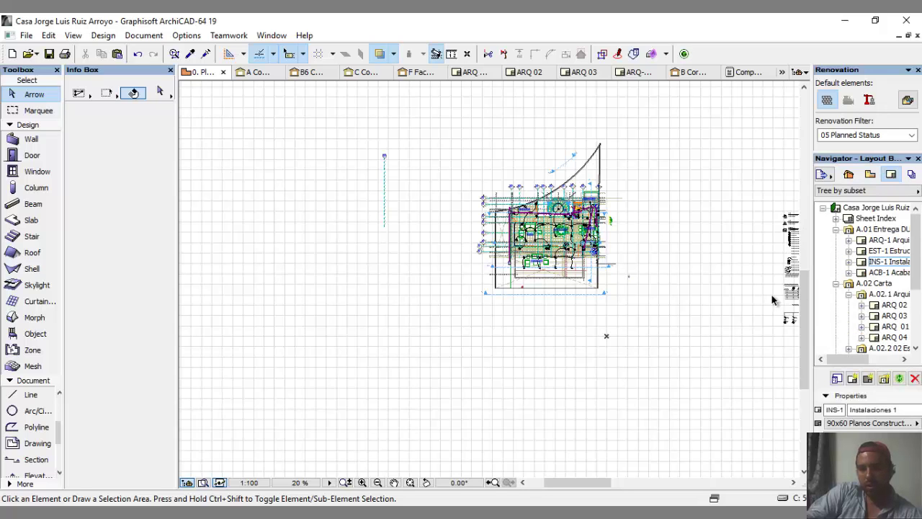
double_click(887, 244)
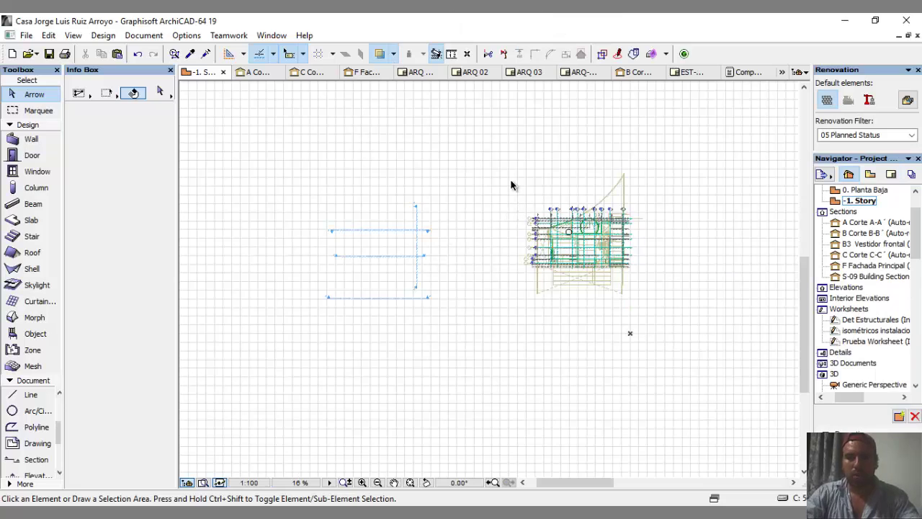
Select the whole house plan on the -1. Story floor plan, leaving out the section lines beside it.
drag(494, 151, 658, 325)
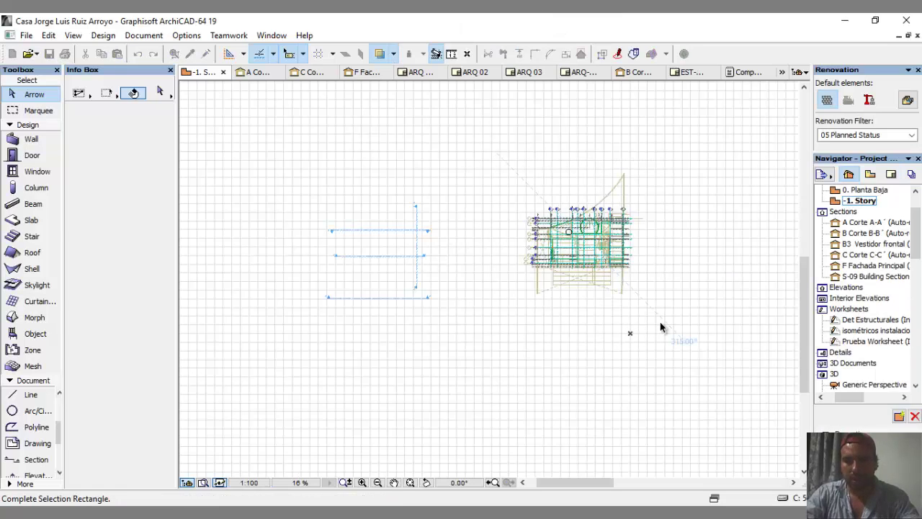
click(653, 281)
Delete the piping isometric drawing from the 0. Planta Baja story.
double_click(838, 190)
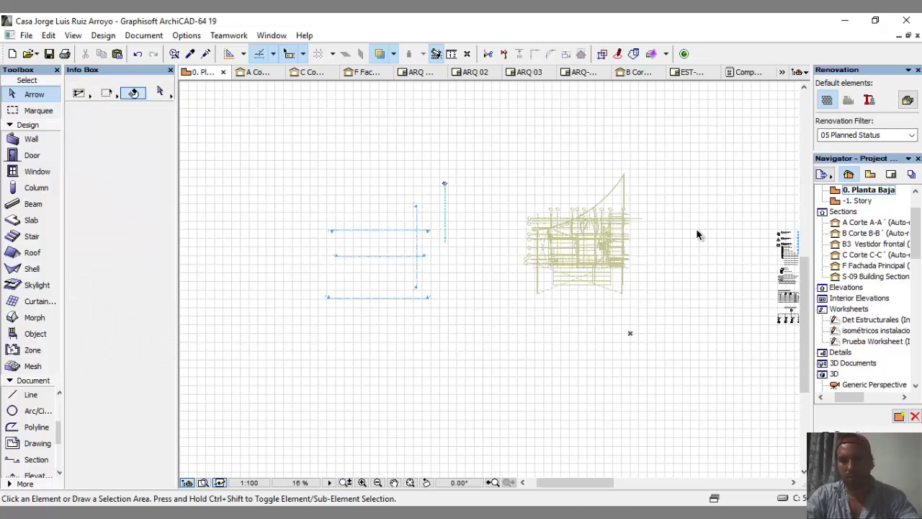
scroll(698, 234, down, 4)
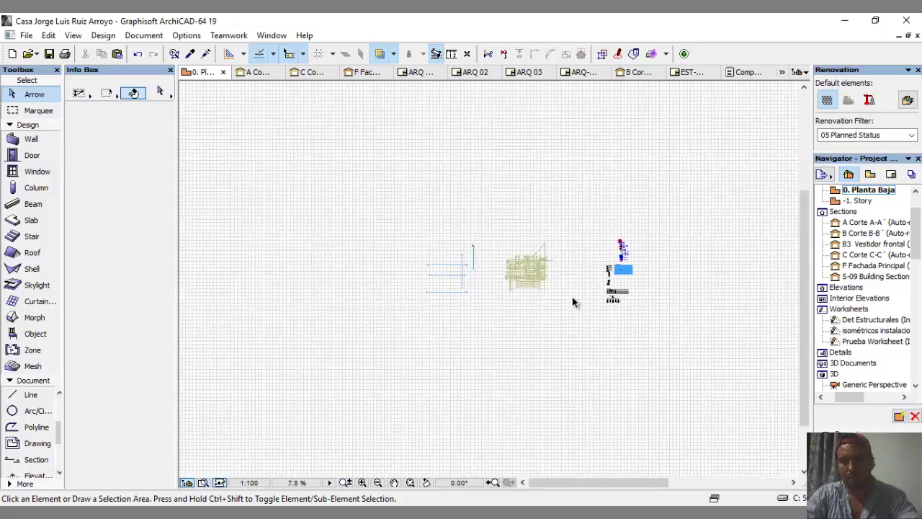
scroll(646, 226, up, 3)
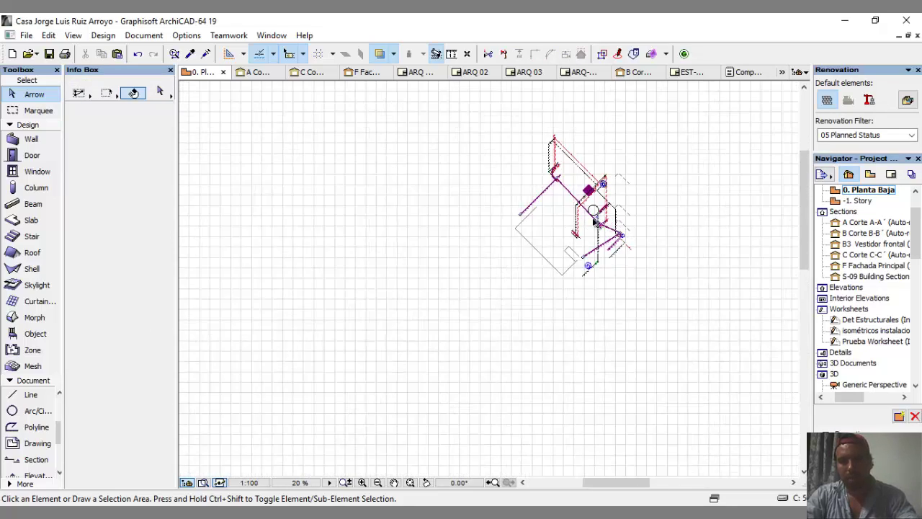
click(488, 107)
click(666, 323)
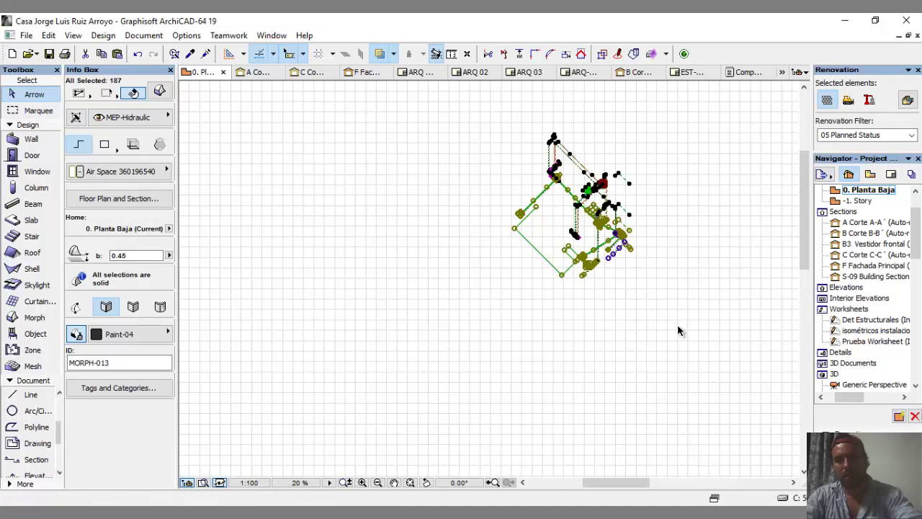
key(Delete)
scroll(684, 306, down, 4)
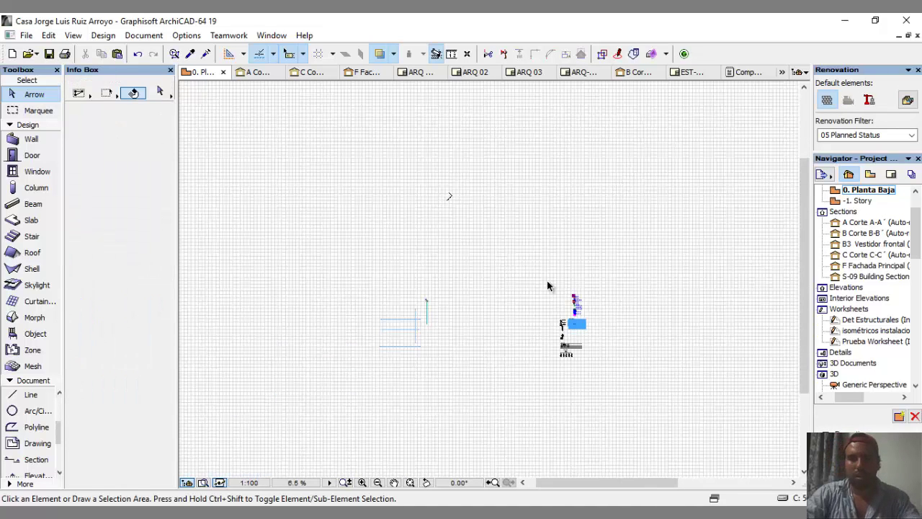
Delete the whole house plan on the 1. Planta alta story, including the grouped elements on hidden layers.
scroll(470, 353, up, 3)
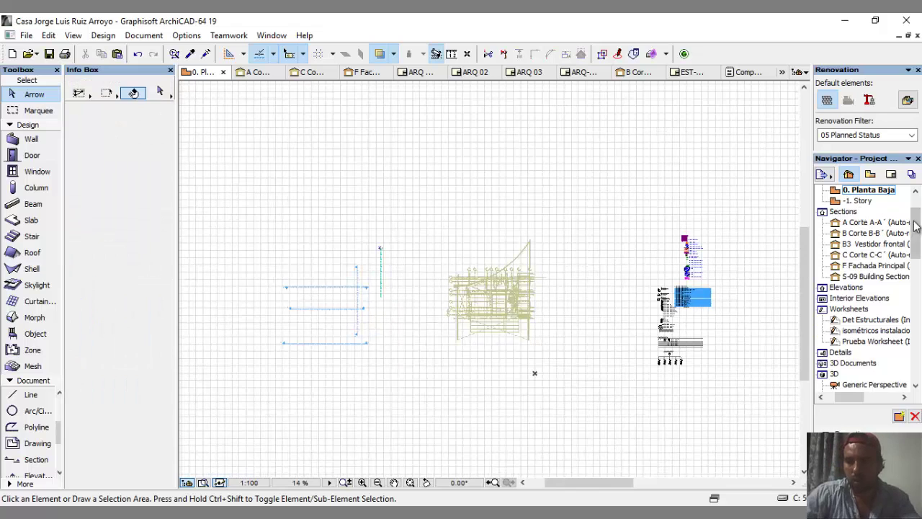
scroll(909, 212, up, 1)
scroll(910, 213, up, 1)
double_click(868, 222)
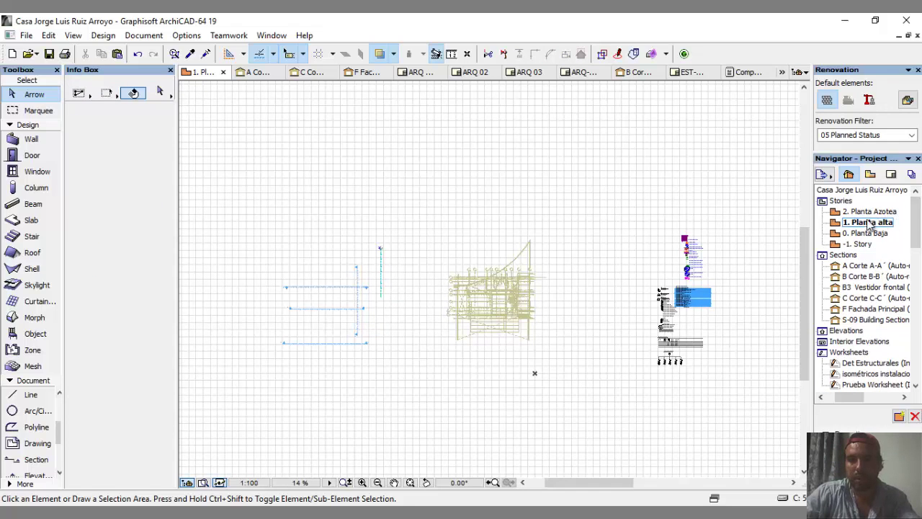
drag(401, 213, 566, 387)
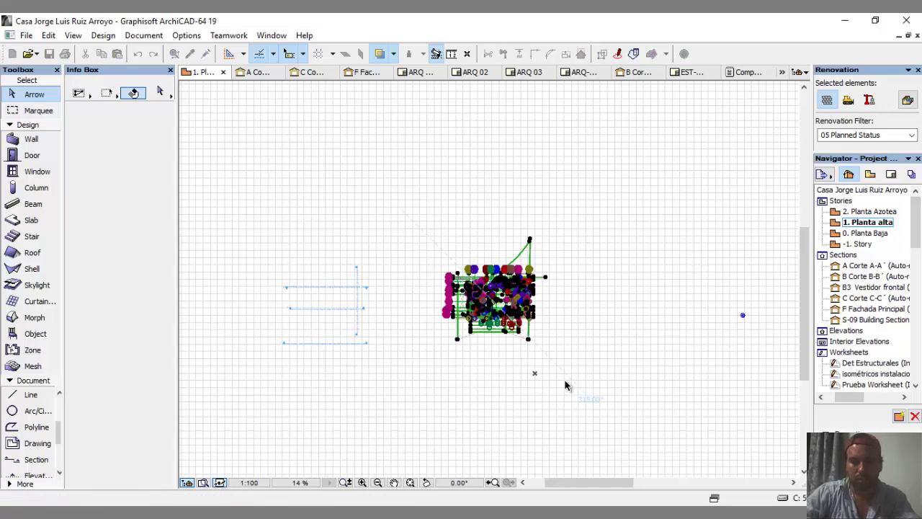
key(Delete)
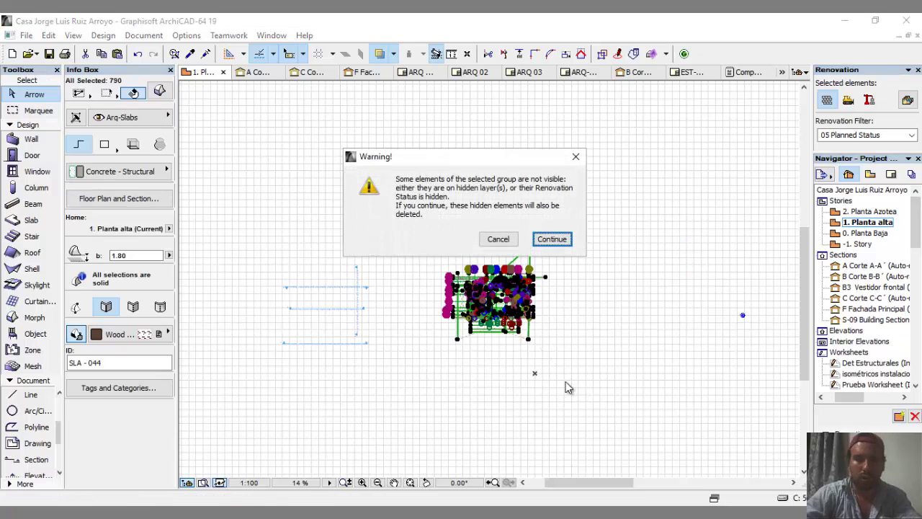
click(551, 239)
Delete the whole house plan on the 2. Planta Azotea story and hide the trace reference.
double_click(868, 211)
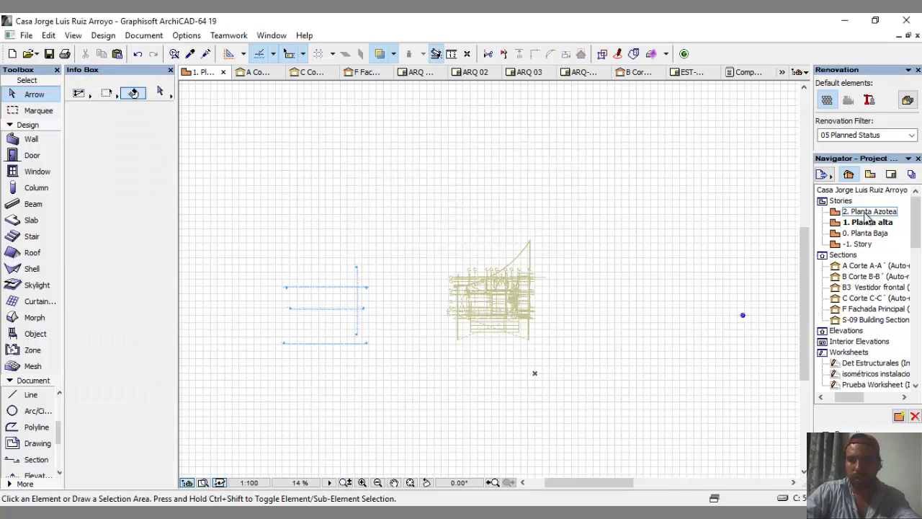
mouse_move(423, 211)
mouse_down()
mouse_move(583, 408)
mouse_move(583, 399)
mouse_up()
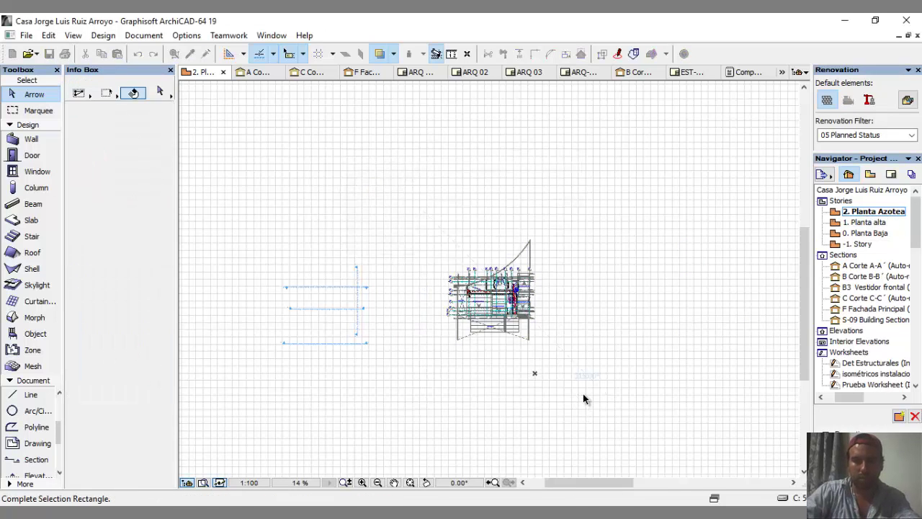
key(Delete)
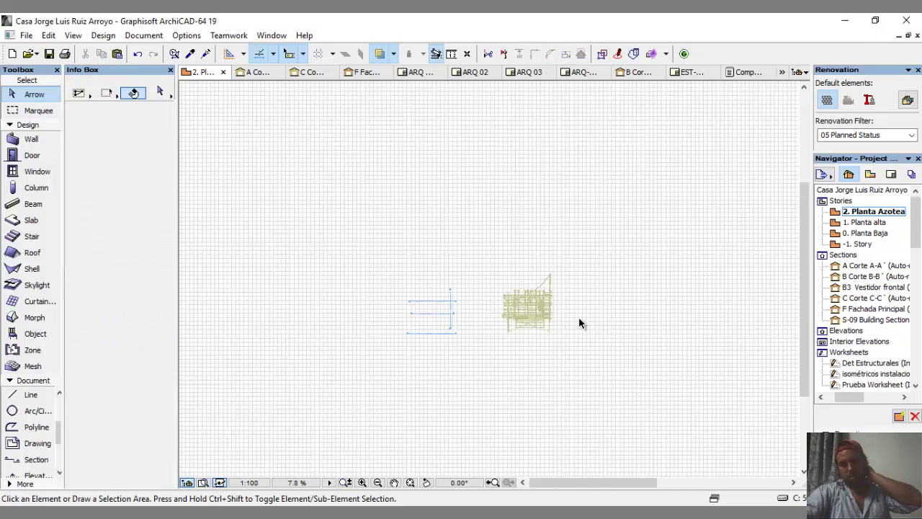
scroll(578, 323, down, 3)
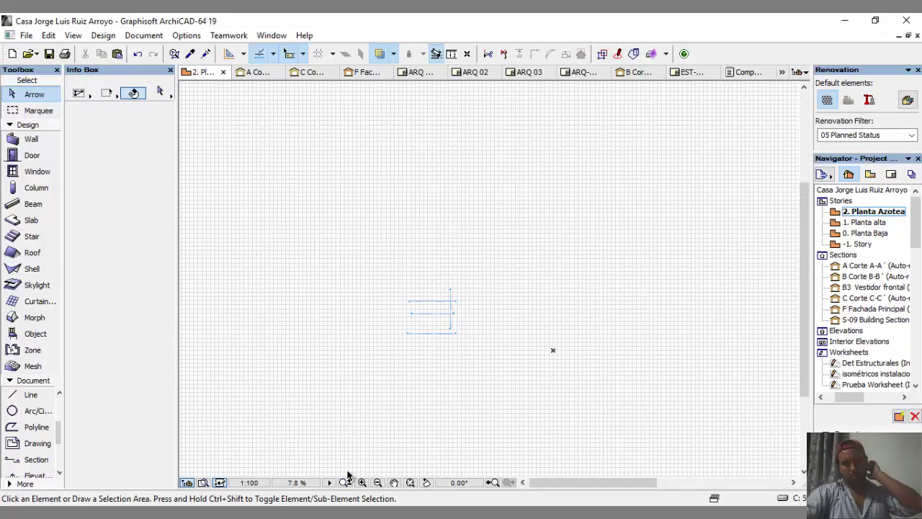
Check the full extent of 2. Planta Azotea, 1. Planta alta and 0. Planta Baja for leftover elements.
click(410, 482)
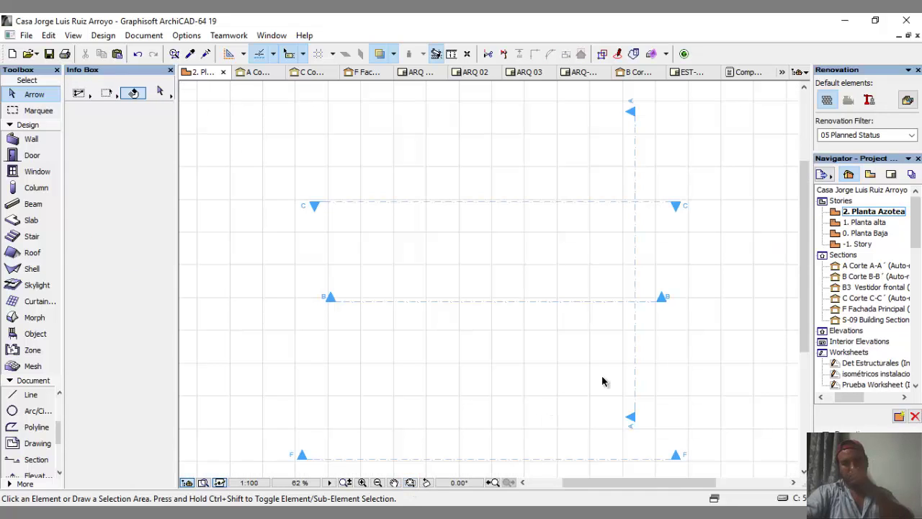
double_click(876, 223)
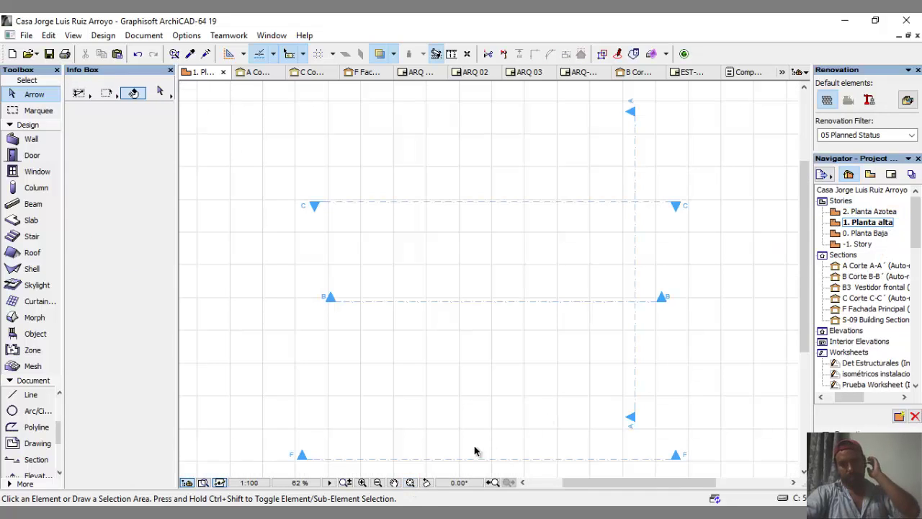
click(410, 482)
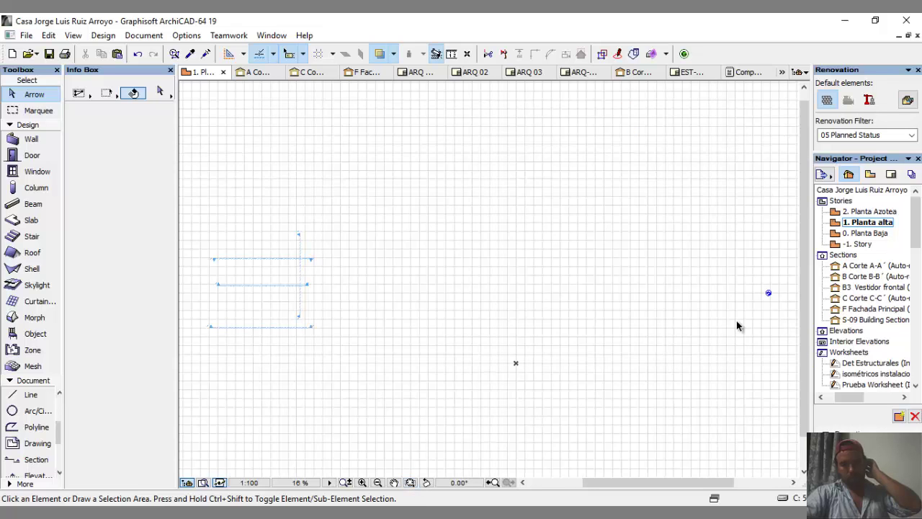
scroll(546, 312, down, 2)
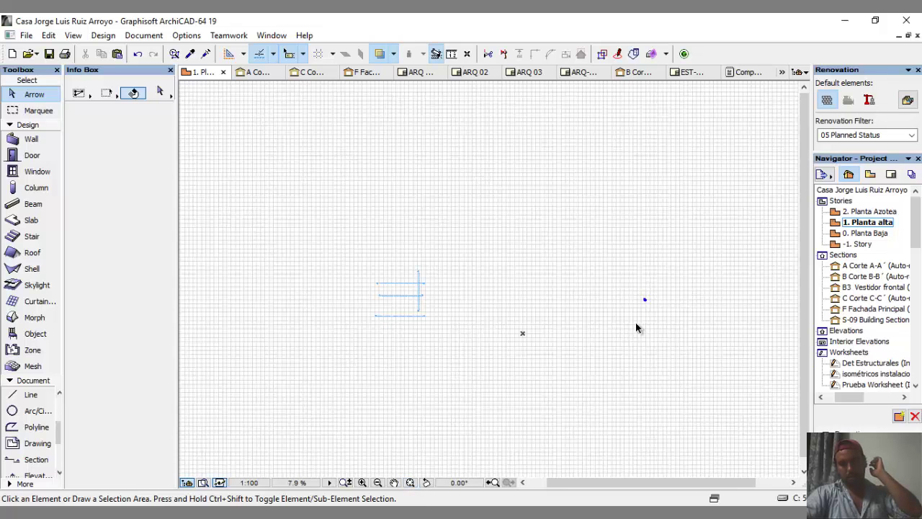
click(867, 233)
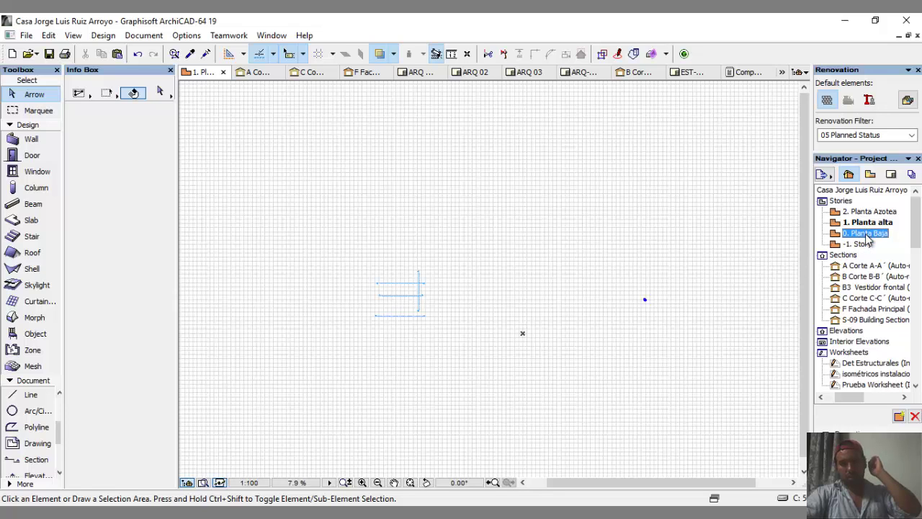
double_click(867, 235)
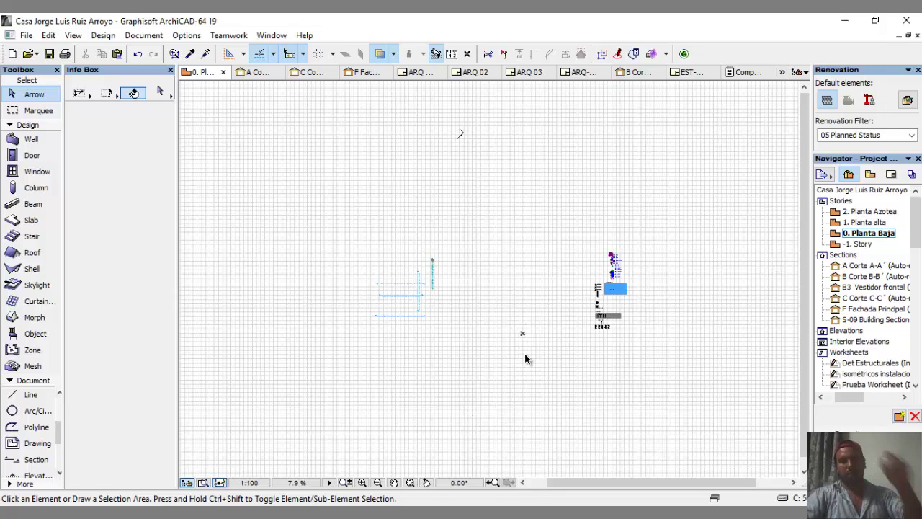
scroll(506, 335, up, 1)
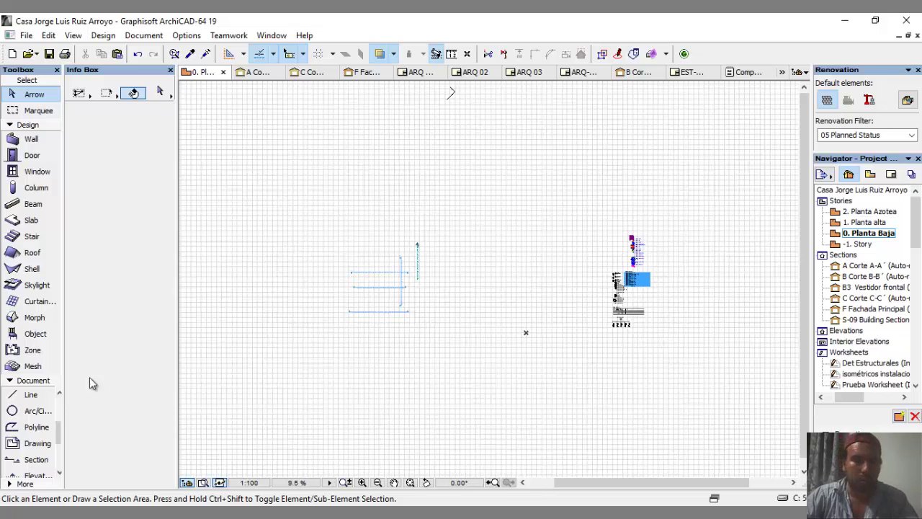
scroll(21, 432, down, 1)
Draw a large rectangular polyline on 0. Planta Baja, between the section lines and the notes and details.
click(26, 411)
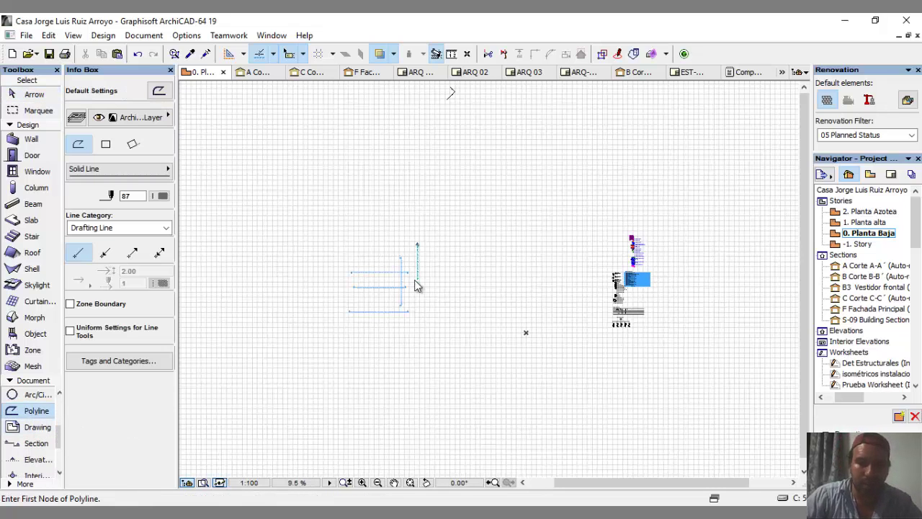
click(438, 218)
click(437, 367)
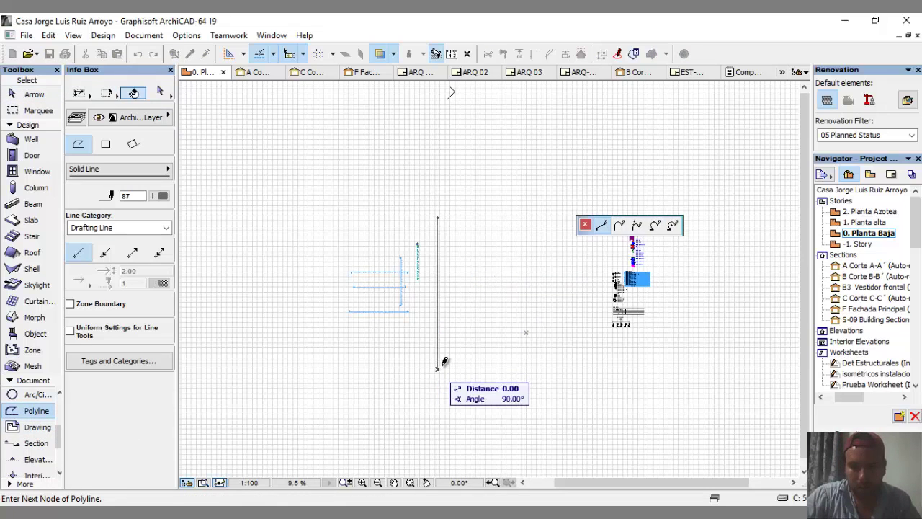
click(560, 368)
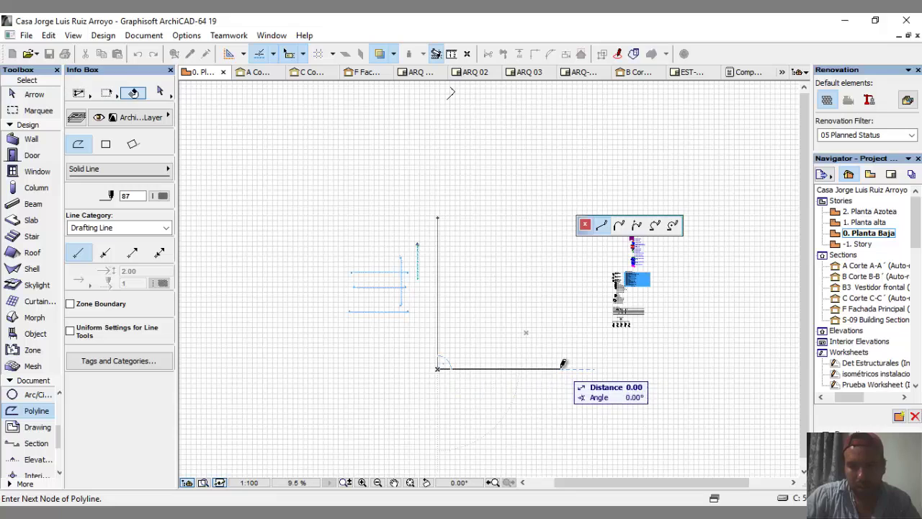
click(562, 217)
click(439, 217)
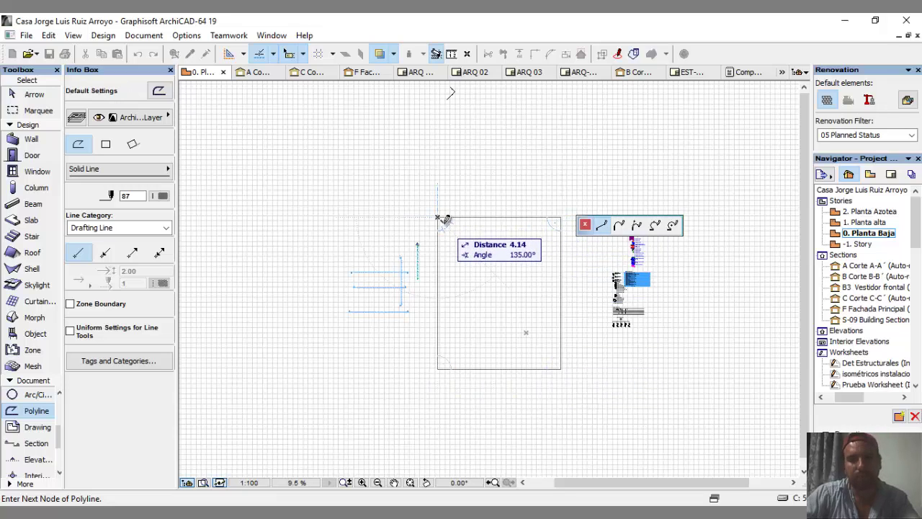
Close the rectangular polyline at its starting corner.
click(438, 217)
key(Escape)
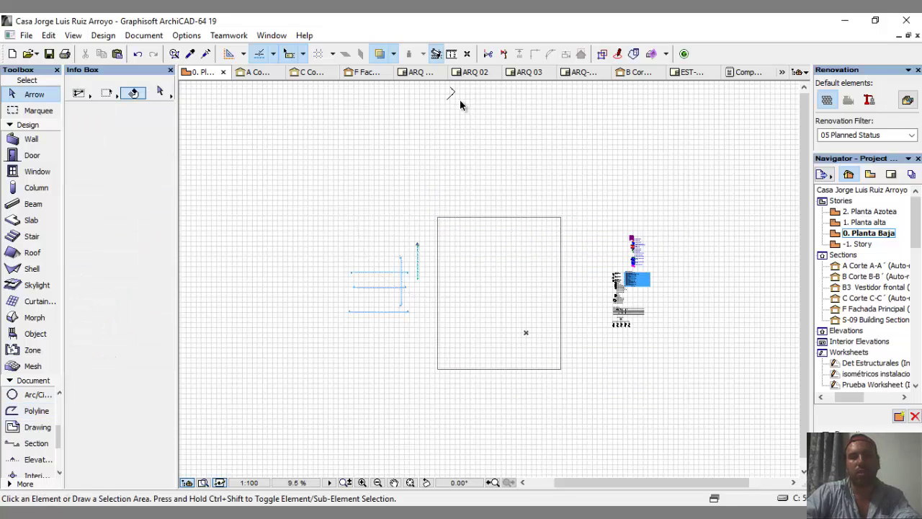
Delete the stray group of MEP-Hidraulic line elements above the rectangle on 0. Planta Baja.
middle_drag(461, 106, 454, 186)
click(417, 148)
click(483, 220)
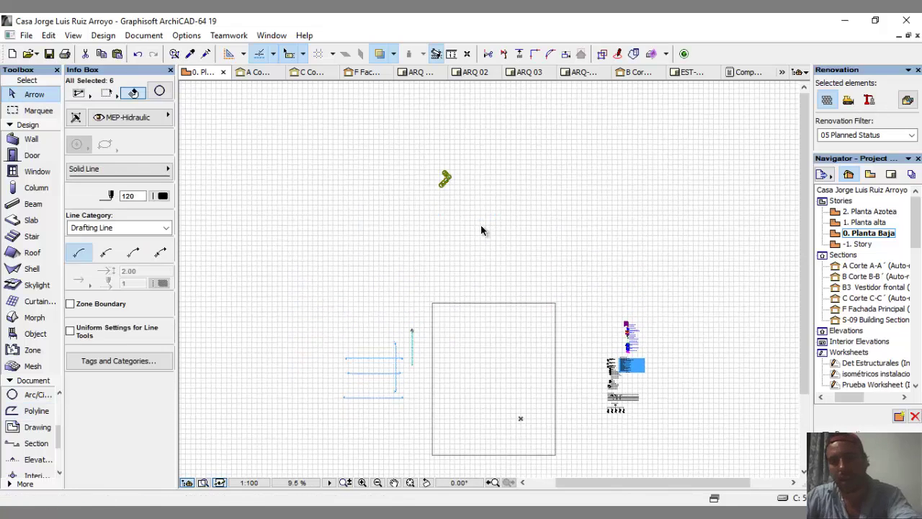
key(Delete)
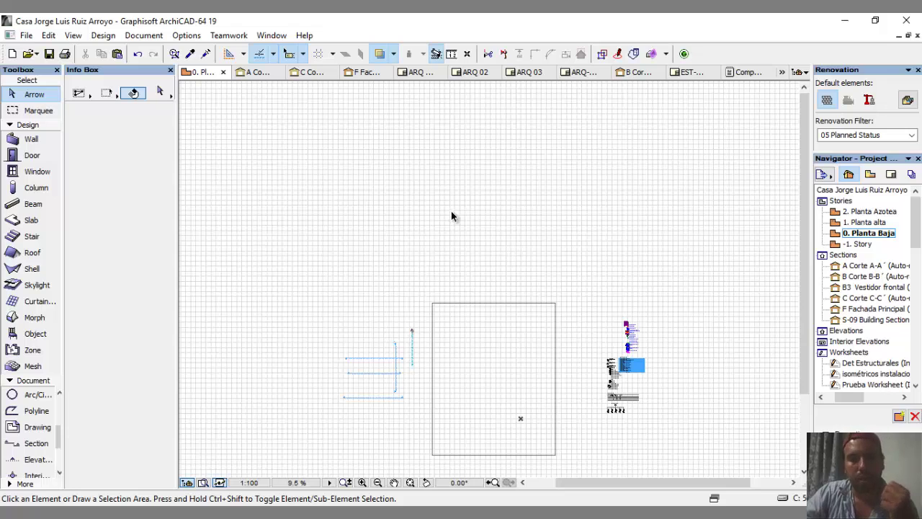
scroll(452, 216, down, 3)
scroll(462, 334, up, 3)
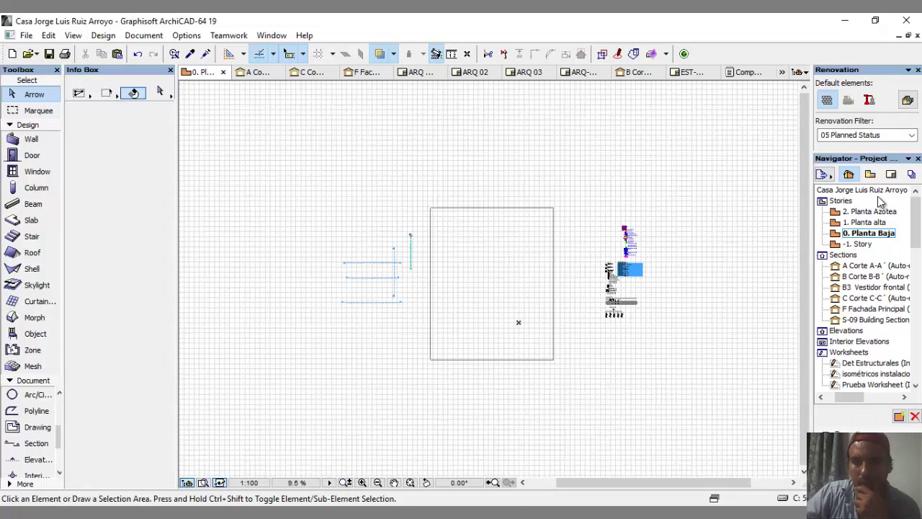
Review the drawings on the ARQ-1 layout, and return to the 0. Planta Baja story.
click(892, 174)
double_click(887, 240)
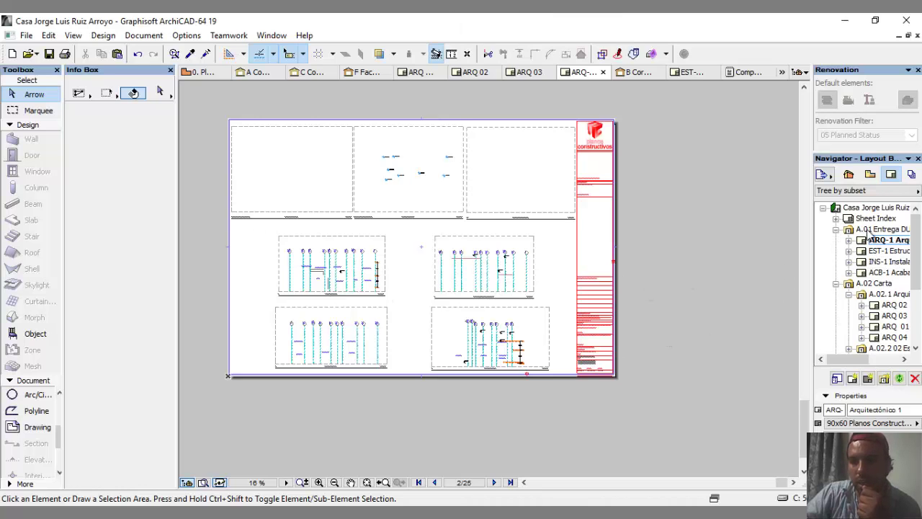
click(849, 174)
click(863, 234)
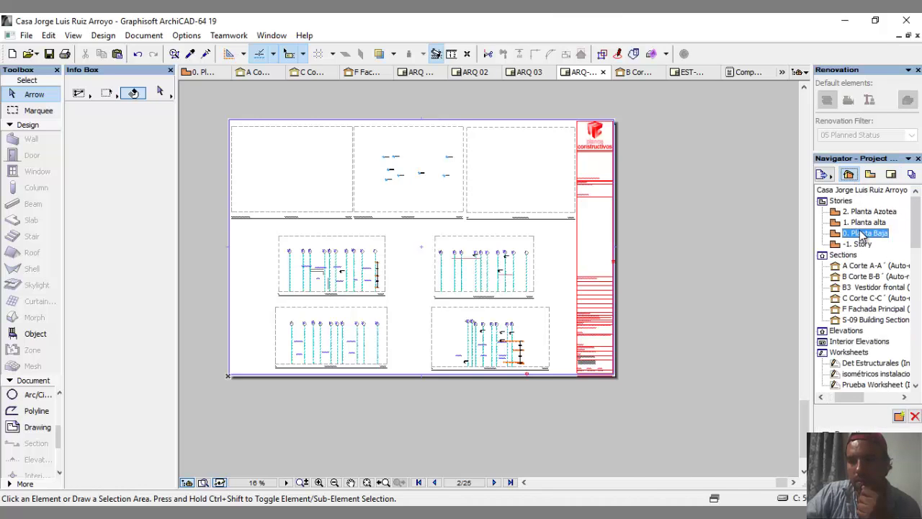
Open the Basic components list to check which component quantities remain in the project.
scroll(834, 351, down, 3)
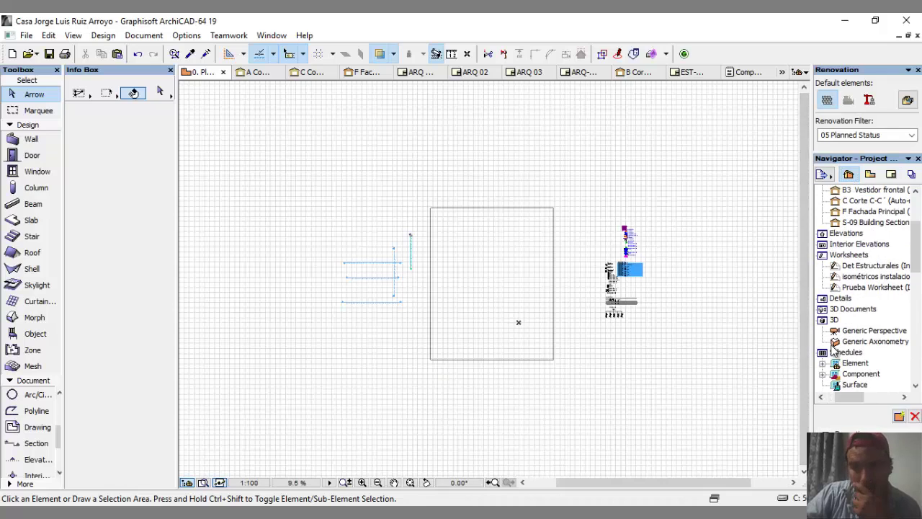
scroll(847, 360, down, 3)
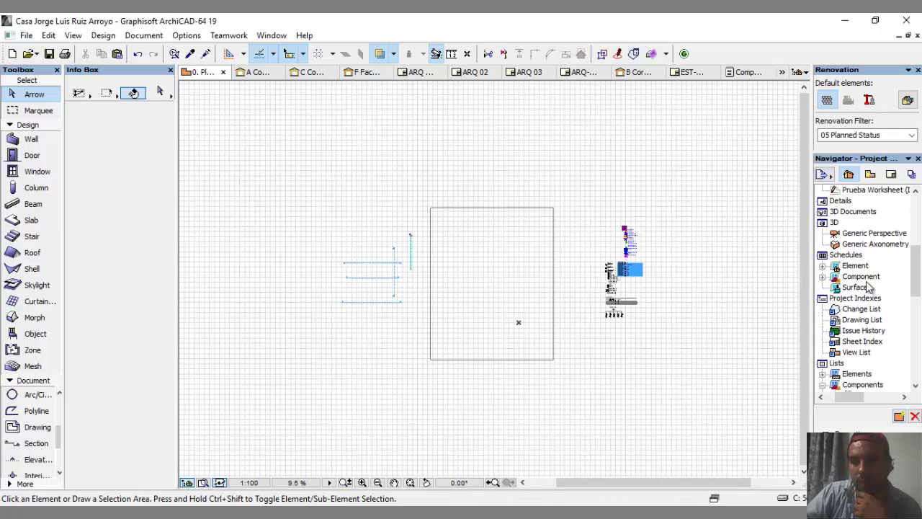
scroll(865, 289, down, 3)
double_click(864, 299)
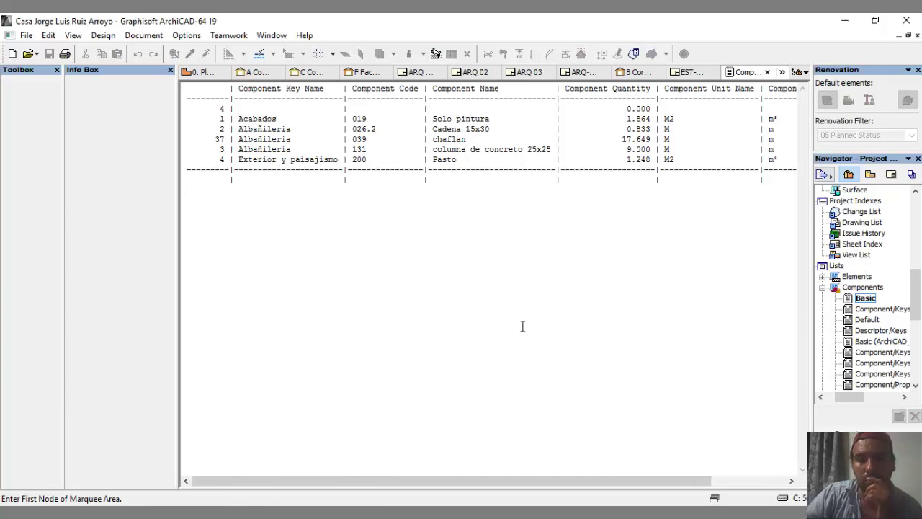
Set the renovation filter to 04 New Construction on 0. Planta Baja and delete the leftover wall and small elements inside the rectangle.
click(199, 73)
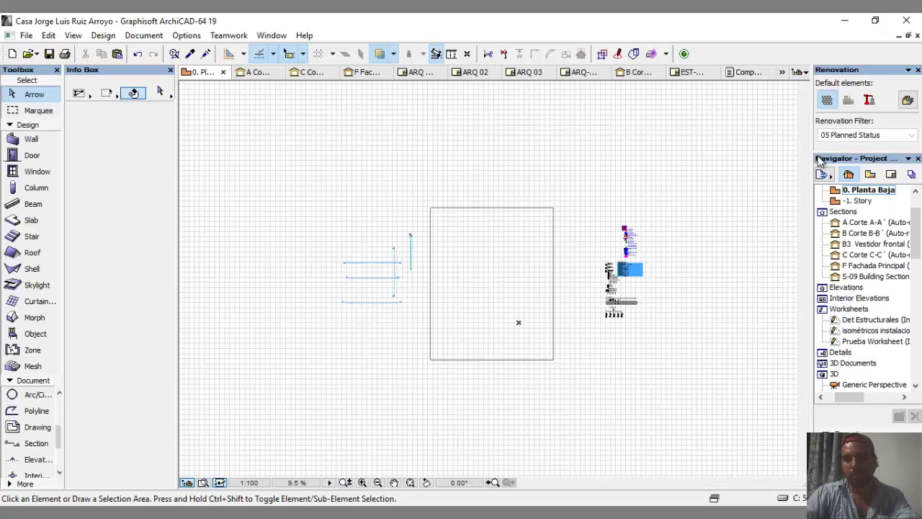
click(852, 137)
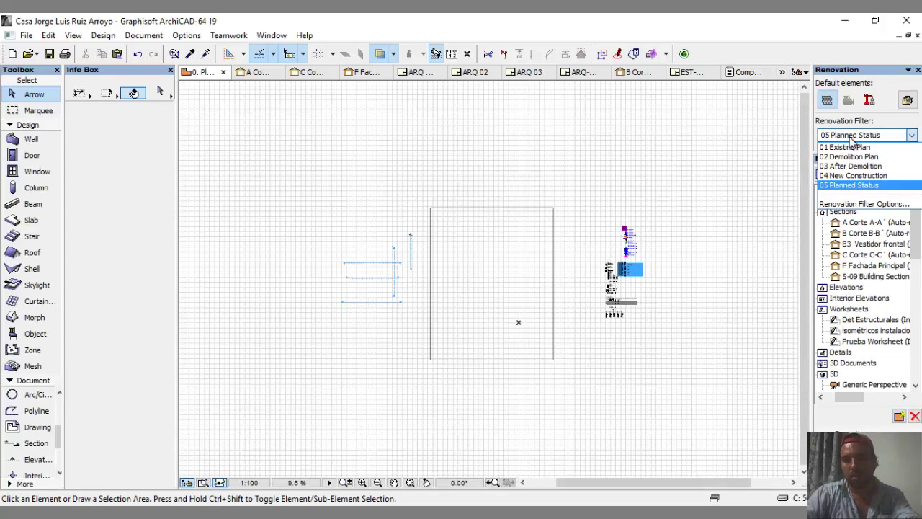
click(850, 177)
scroll(470, 303, up, 2)
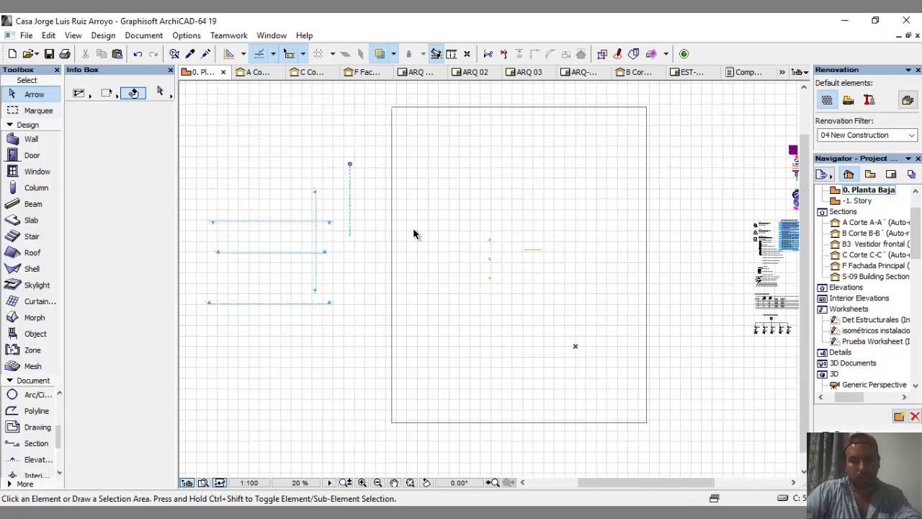
mouse_move(372, 200)
mouse_down()
mouse_move(647, 323)
mouse_move(686, 329)
mouse_up()
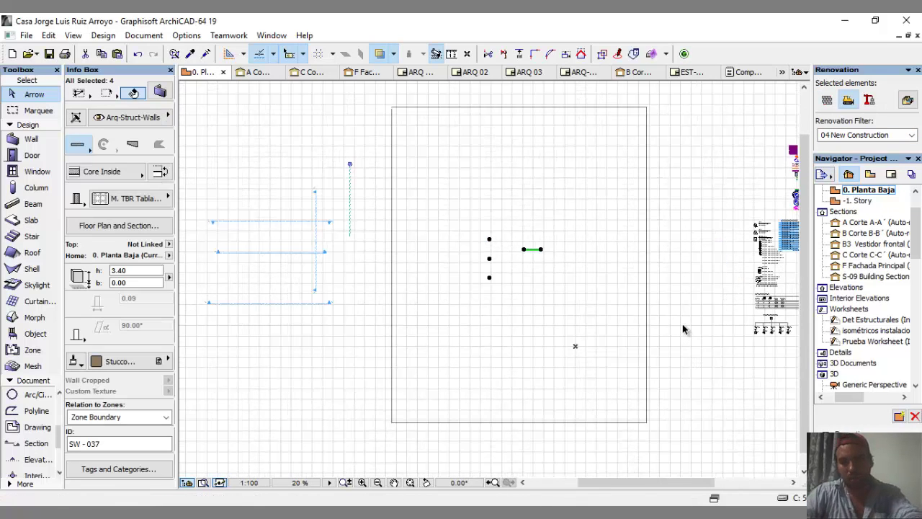
click(682, 324)
Check -1. Story, 0. Planta Baja, 1. Planta alta and 2. Planta Azotea for leftovers under the 04 New Construction filter.
click(858, 201)
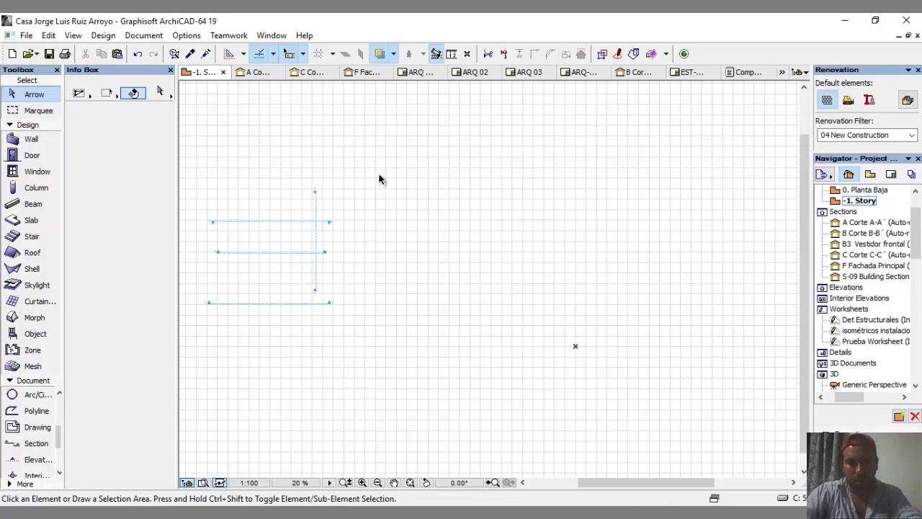
click(863, 190)
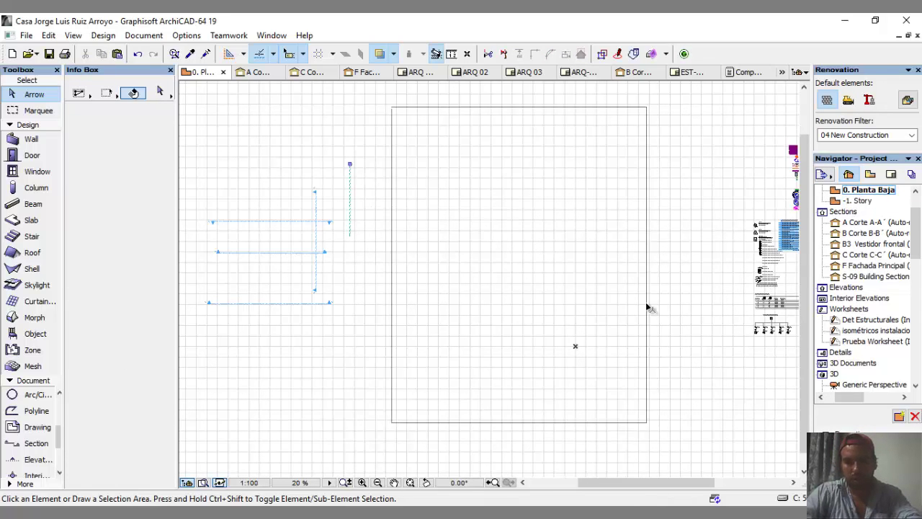
scroll(870, 203, up, 3)
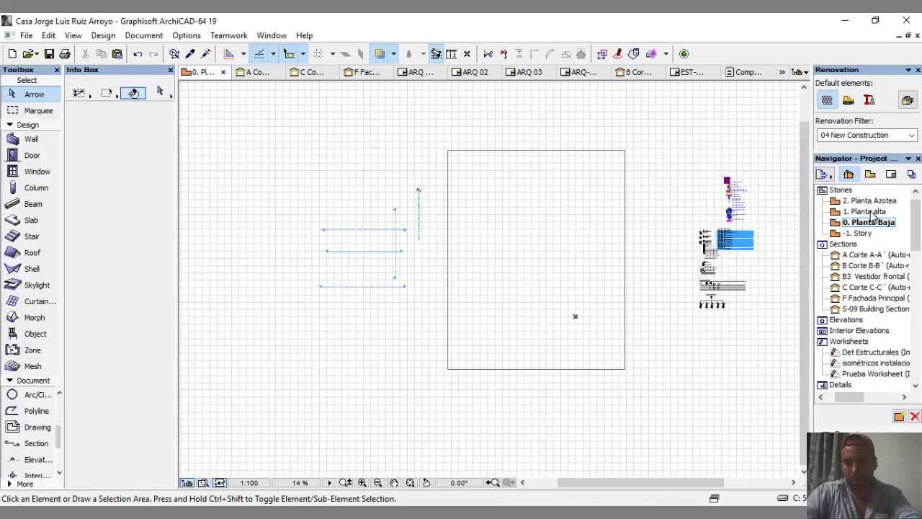
click(868, 212)
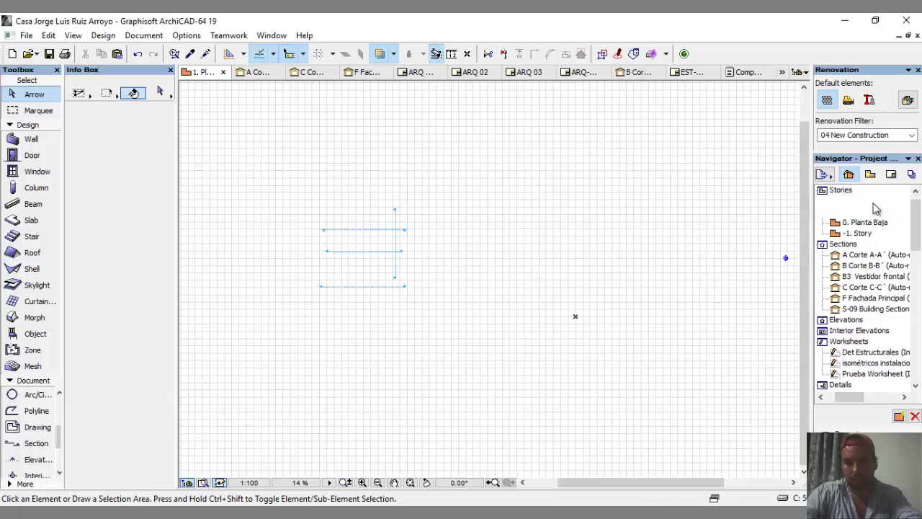
click(874, 202)
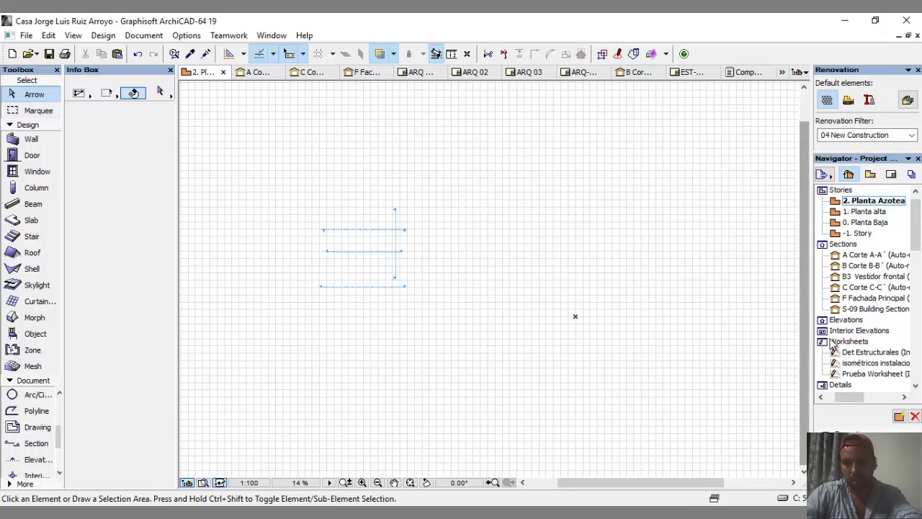
Open the Generic Perspective view and inspect the settings of the small box-shaped group of walls.
scroll(857, 350, down, 3)
click(864, 320)
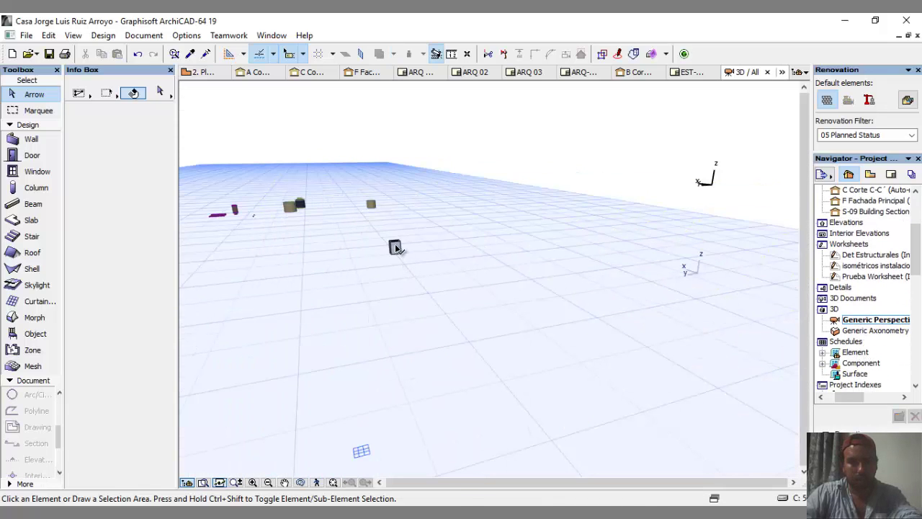
click(396, 248)
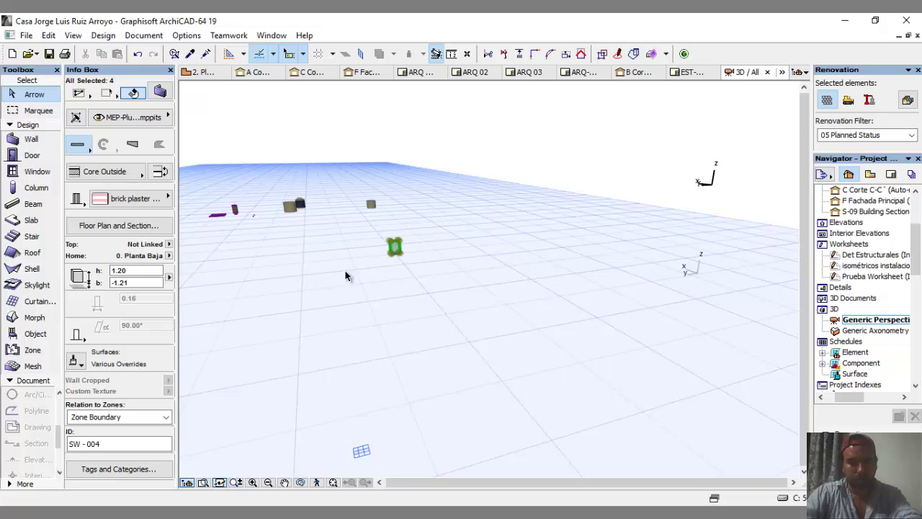
click(381, 294)
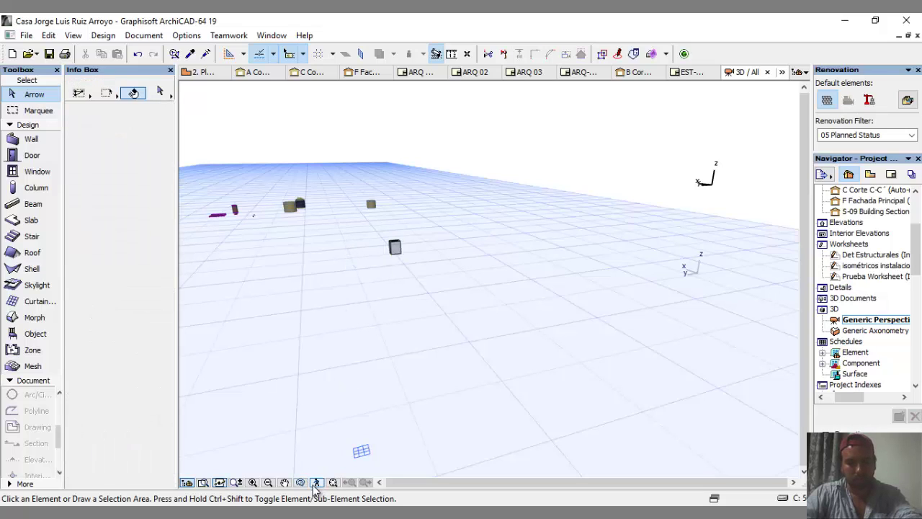
Explore the 3D model to examine the remaining elements around the small box-shaped walls.
click(316, 482)
key(Left)
key(Left)
key(Left)
key(Left)
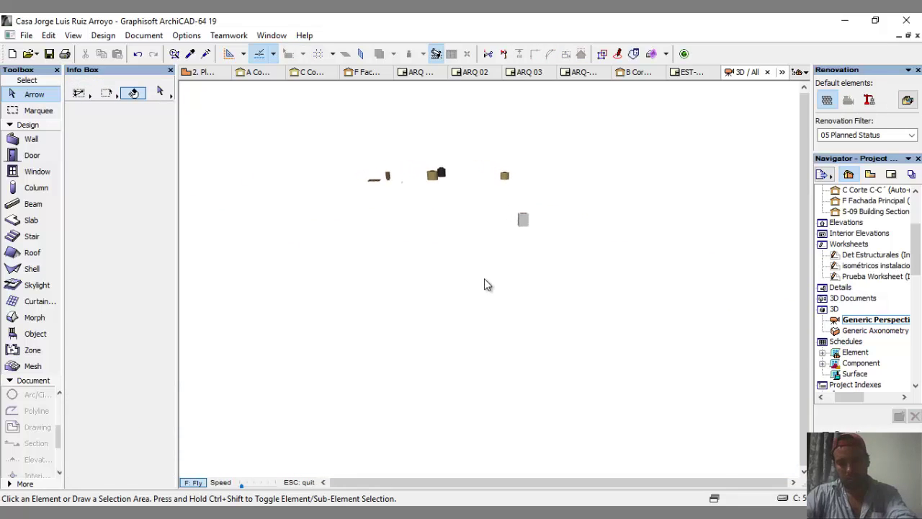
key(Left)
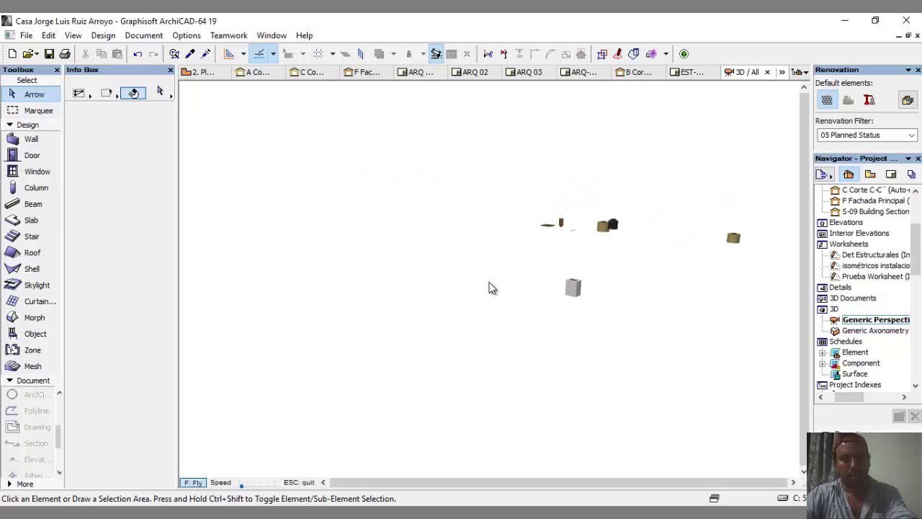
key(Right)
key(Left)
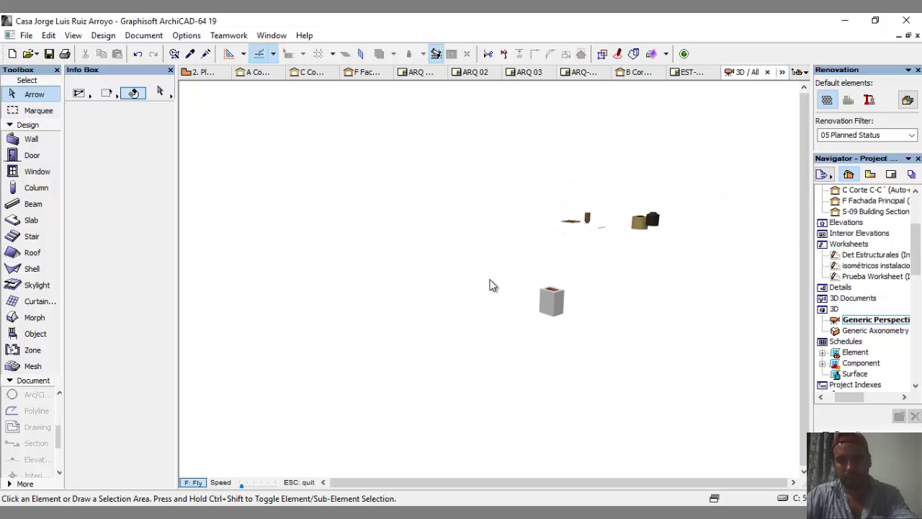
key(Right)
key(Left)
key(Left)
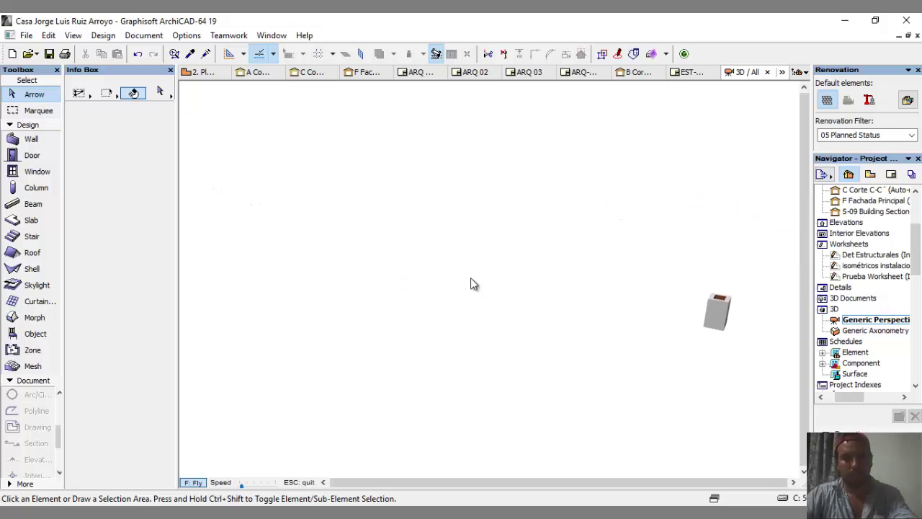
key(Right)
key(Escape)
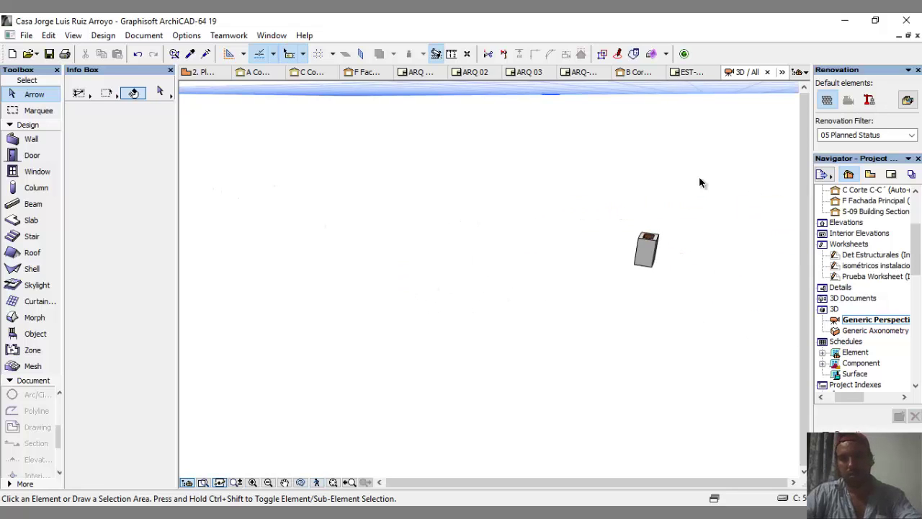
click(317, 483)
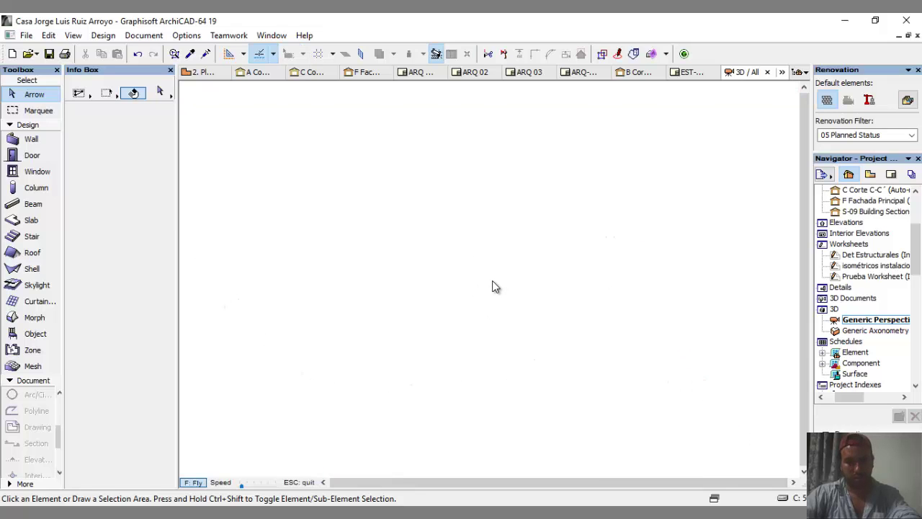
key(Escape)
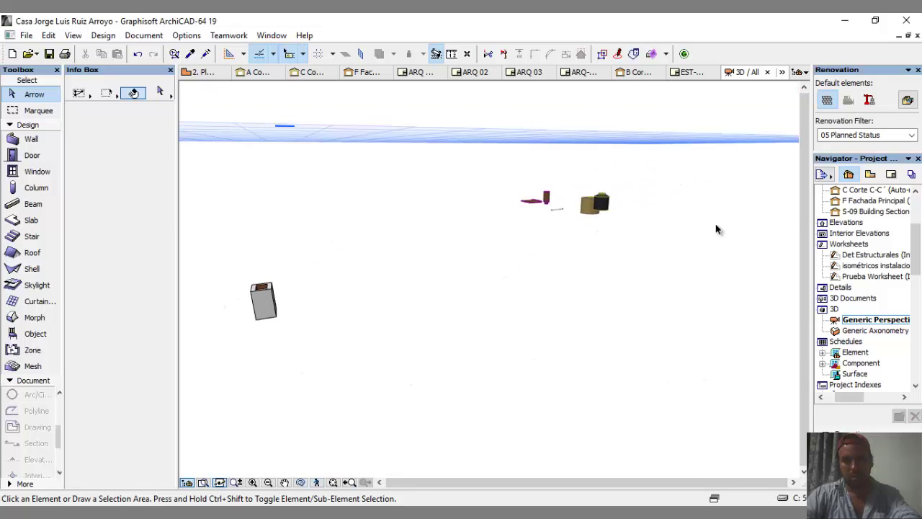
Reopen the Basic components list to recheck the remaining component quantities.
scroll(897, 216, down, 5)
scroll(890, 237, up, 5)
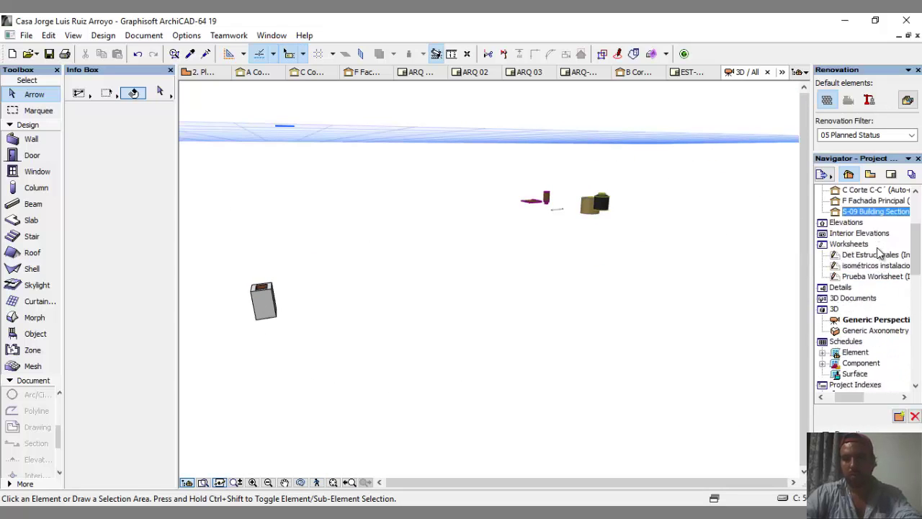
scroll(883, 256, down, 4)
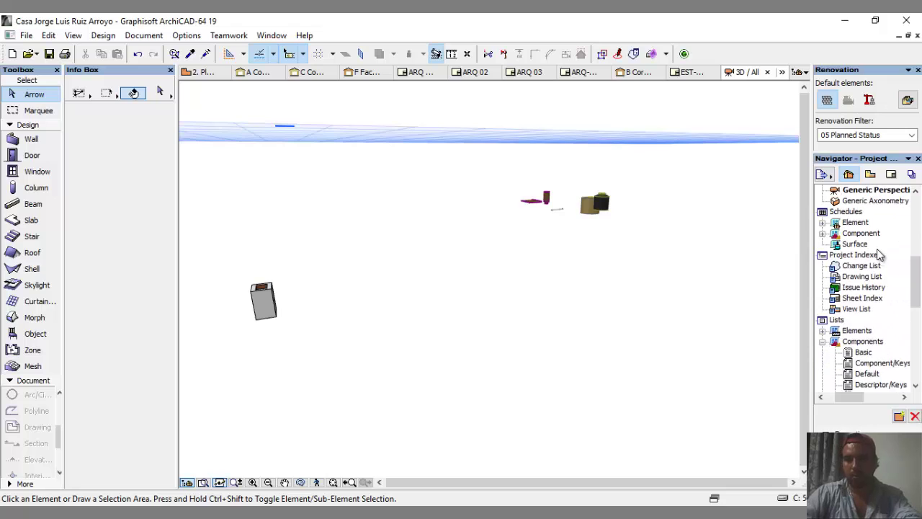
double_click(863, 352)
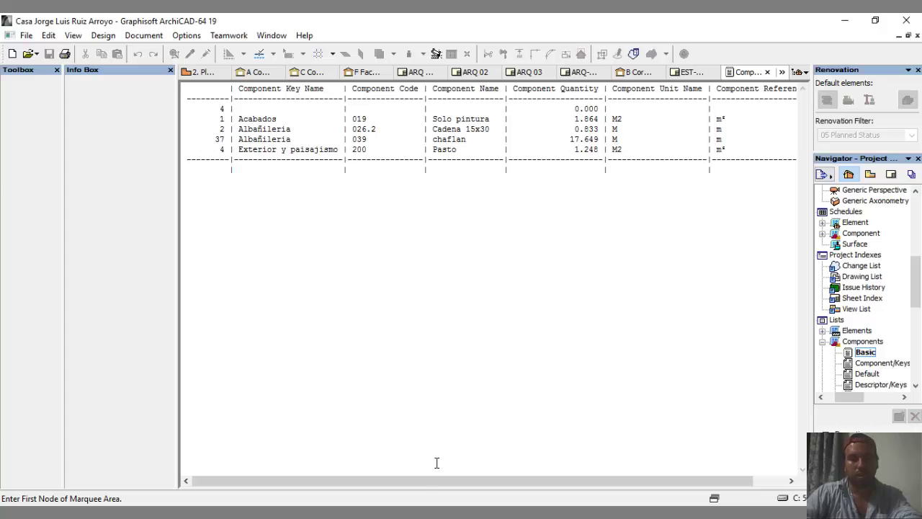
Return to the floor plans and recheck 2. Planta Azotea and 1. Planta alta for leftover elements.
click(209, 73)
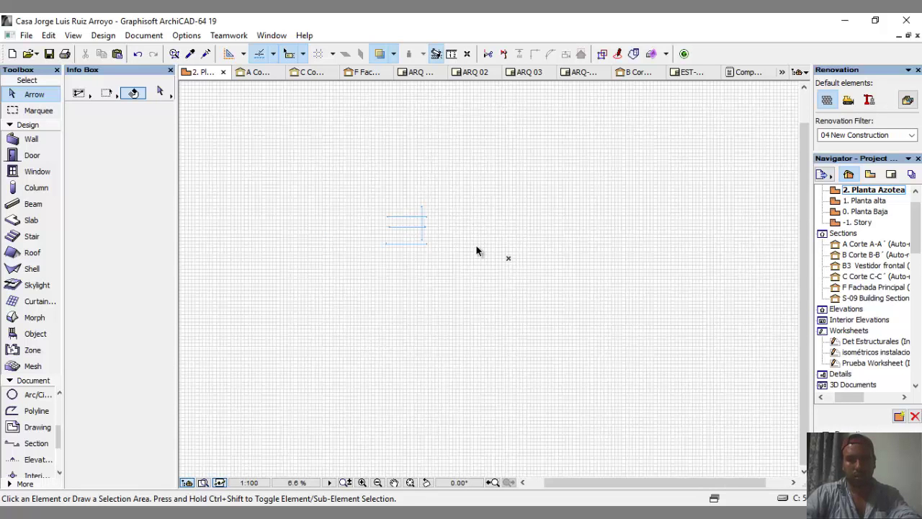
scroll(477, 253, up, 2)
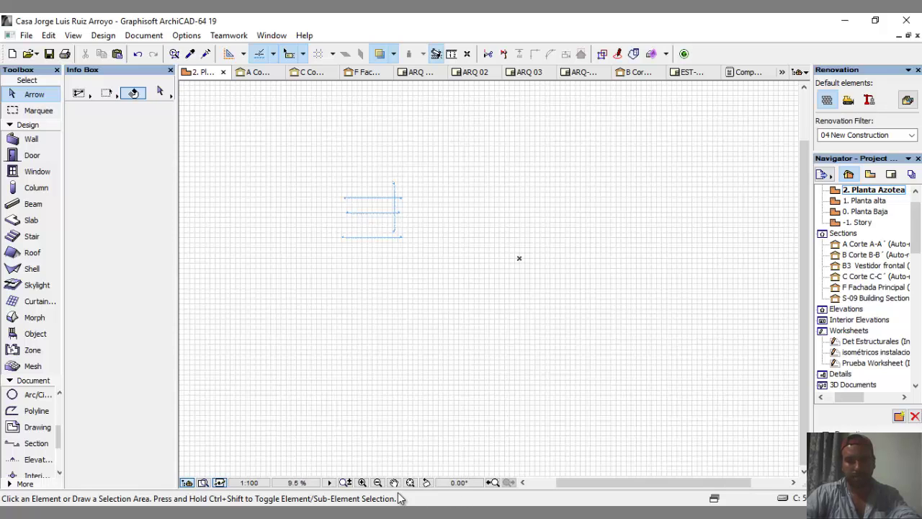
scroll(446, 254, down, 3)
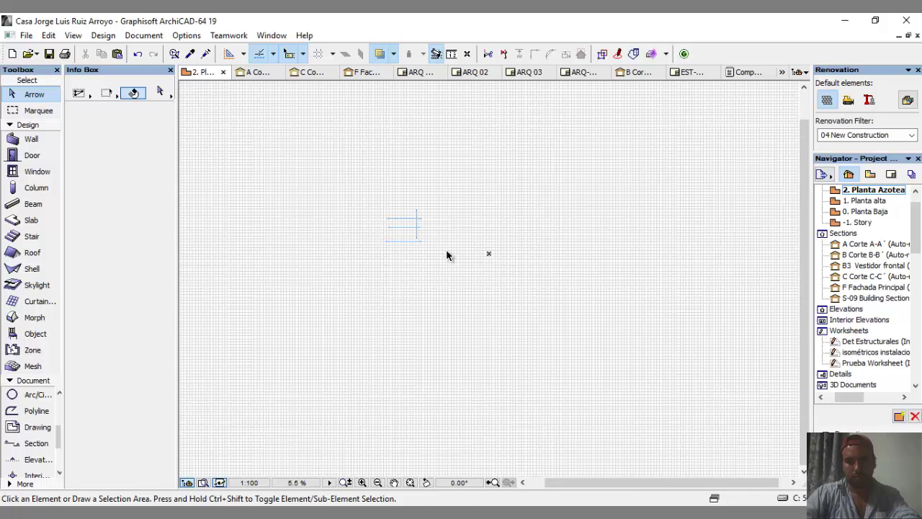
click(864, 201)
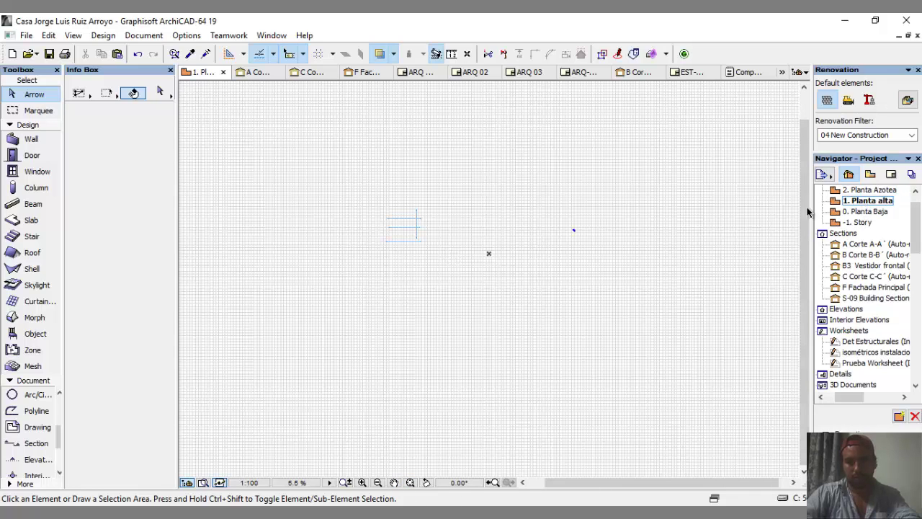
Inspect the text settings of the leftover circled C symbol on 1. Planta alta.
scroll(598, 234, up, 10)
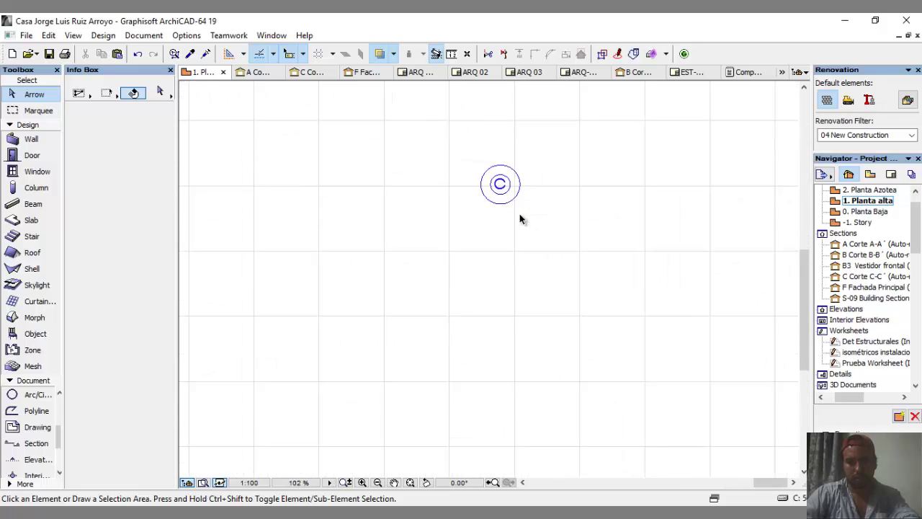
click(507, 184)
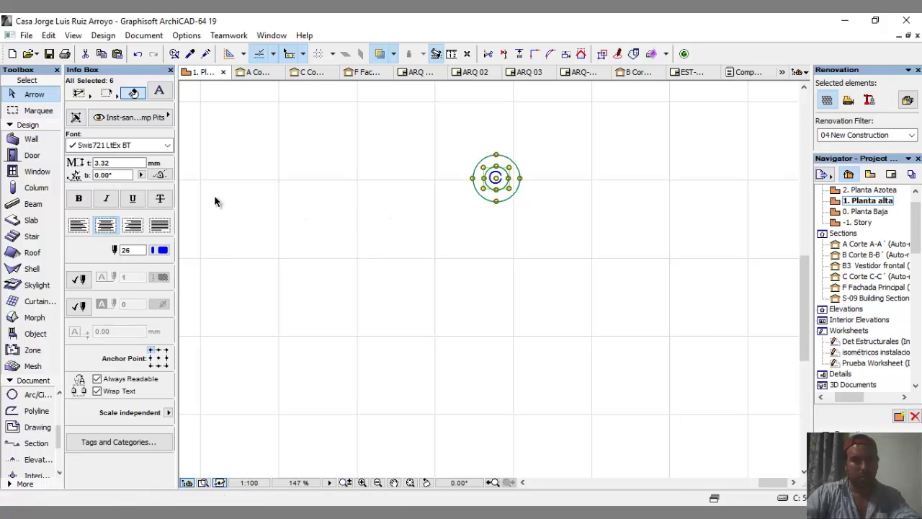
click(168, 90)
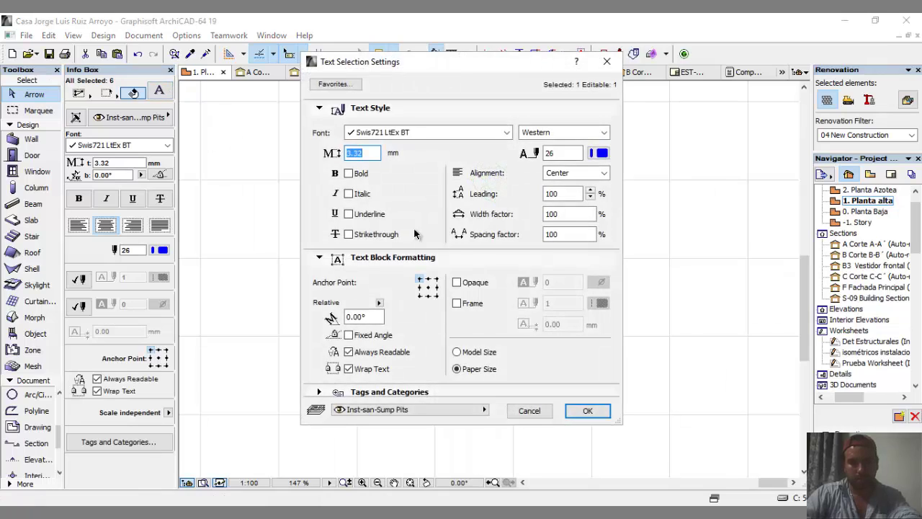
click(521, 410)
click(522, 203)
click(514, 196)
key(Escape)
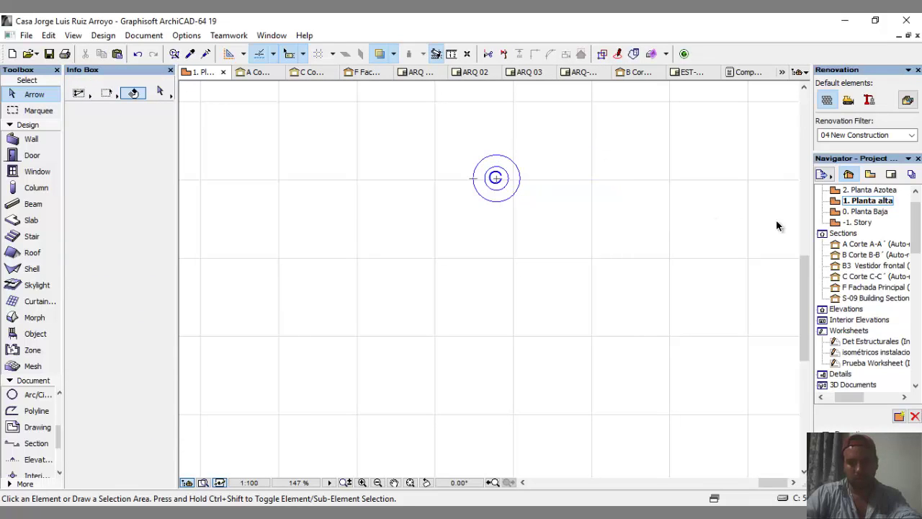
On 0. Planta Baja, turn off the individually linked listing property for the circular walls around the legend's cistern symbol.
click(865, 211)
double_click(851, 213)
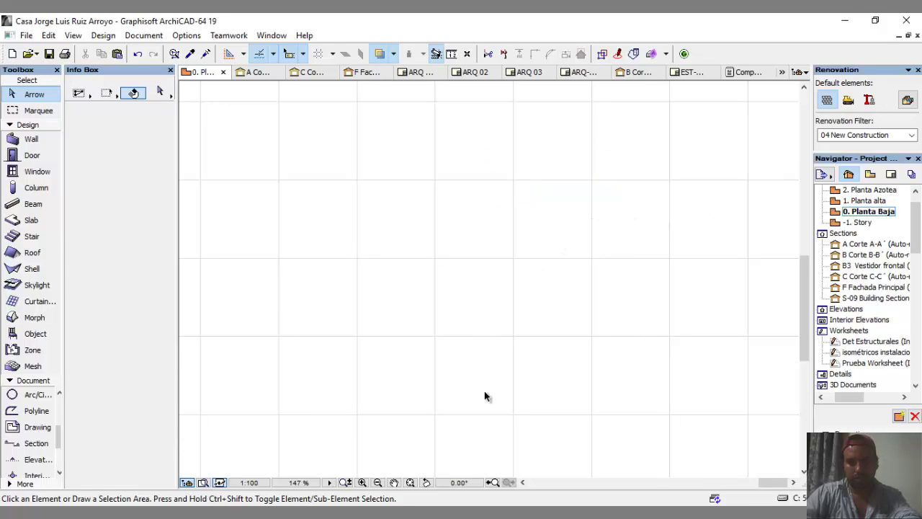
click(410, 483)
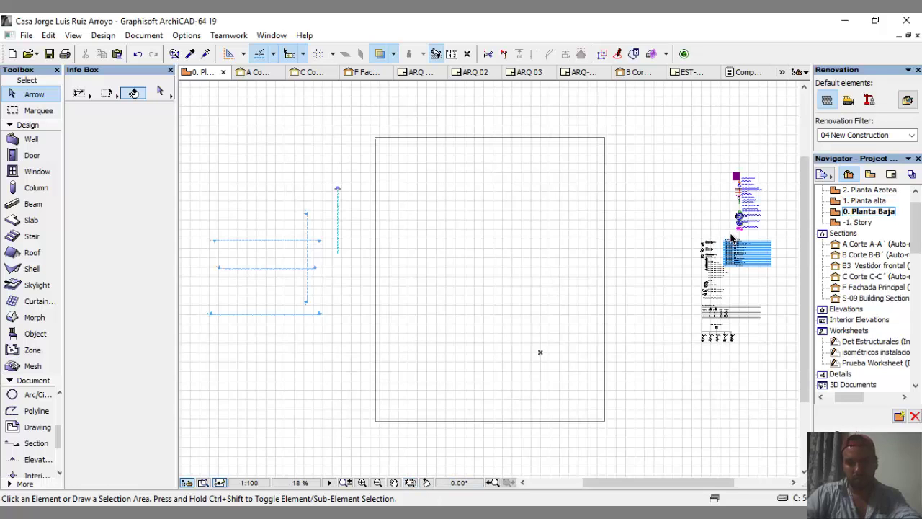
scroll(731, 237, up, 3)
scroll(748, 213, up, 7)
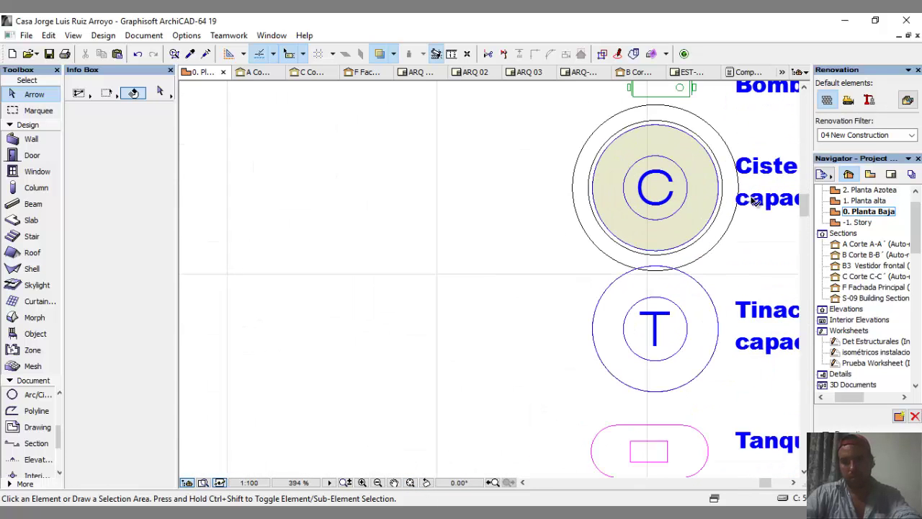
click(611, 131)
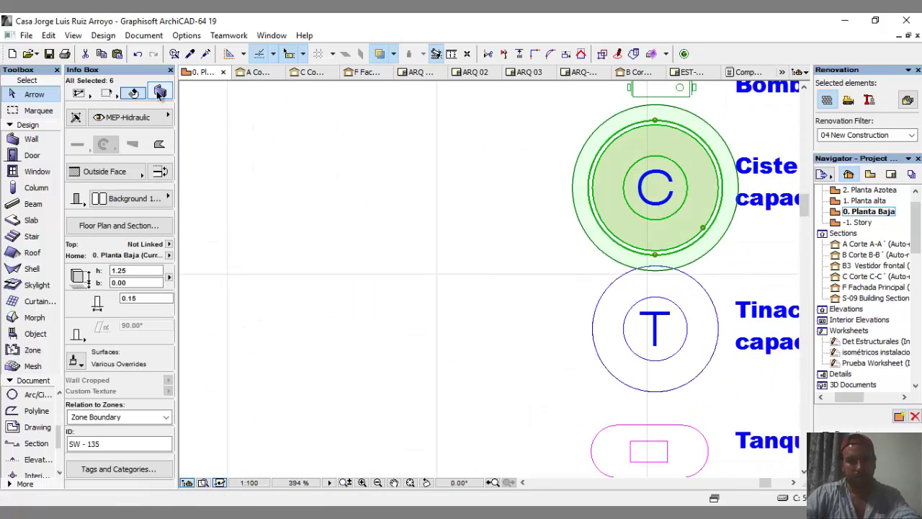
click(160, 91)
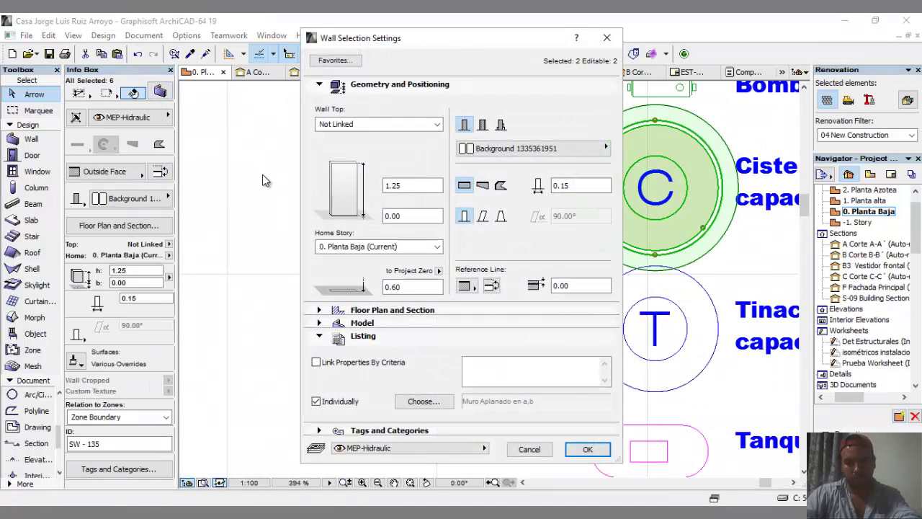
click(317, 401)
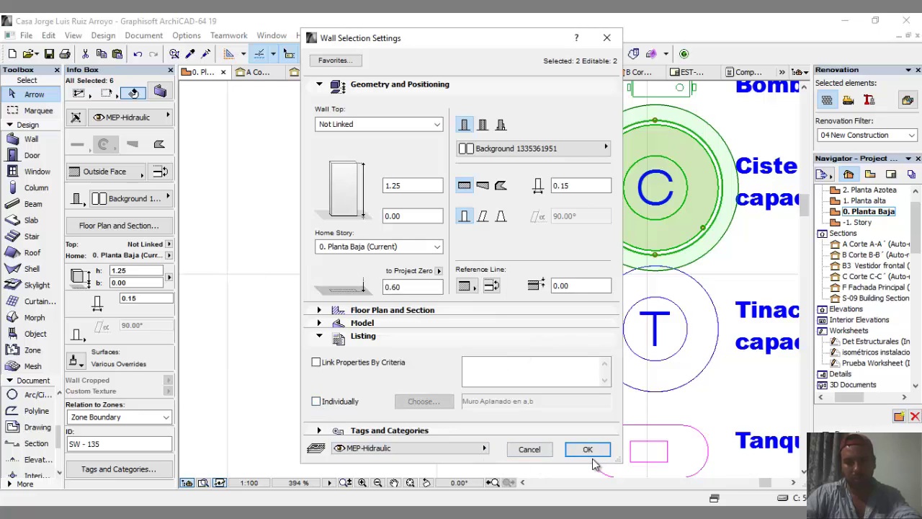
click(590, 451)
click(547, 310)
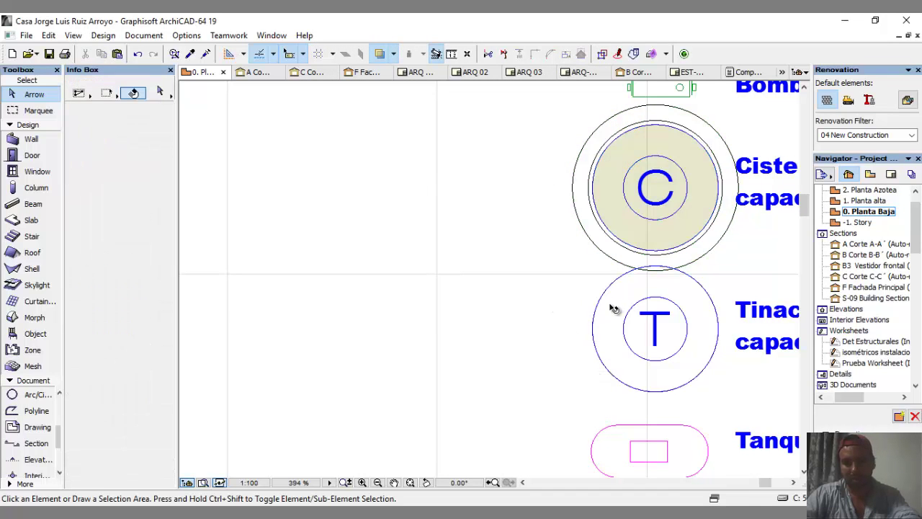
Check the Bomba Centrífuga and REGISTRO SANITARIO legend symbols for elements that could feed the component list.
scroll(597, 264, down, 3)
click(638, 170)
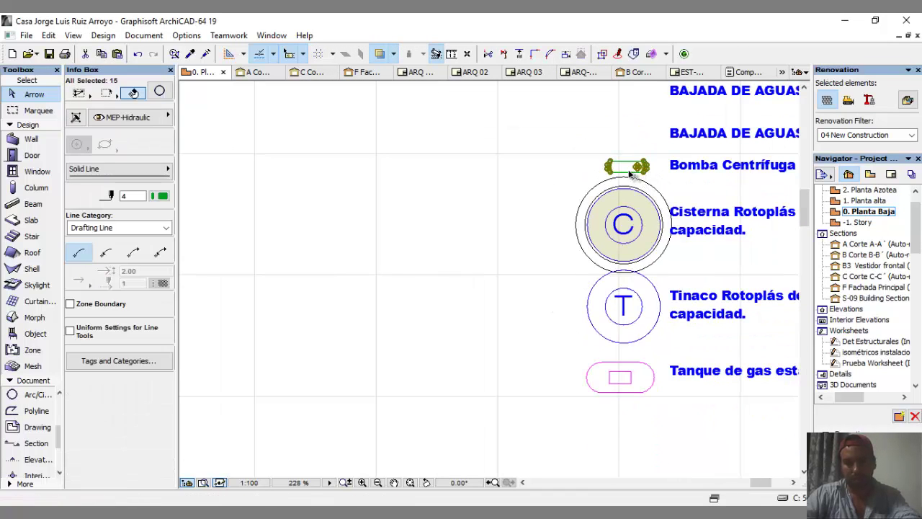
click(634, 177)
middle_drag(621, 201, 590, 366)
click(582, 191)
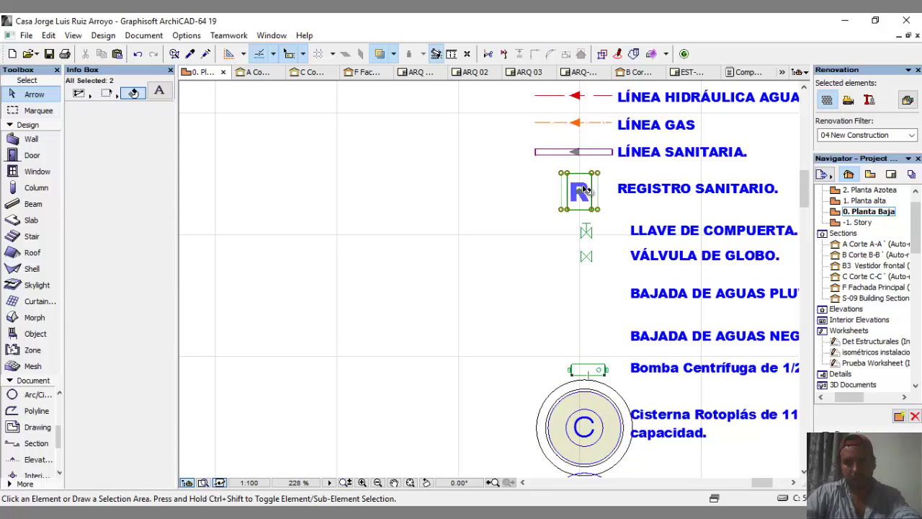
key(Escape)
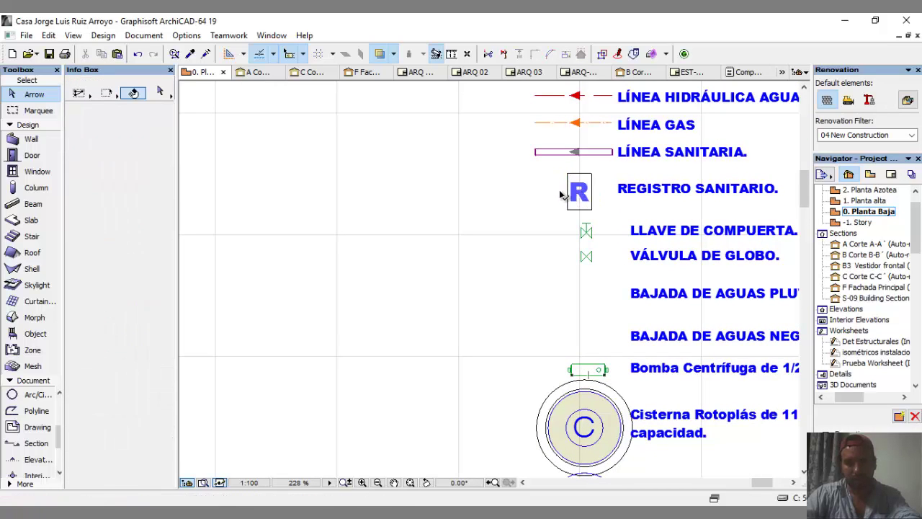
click(556, 203)
click(407, 229)
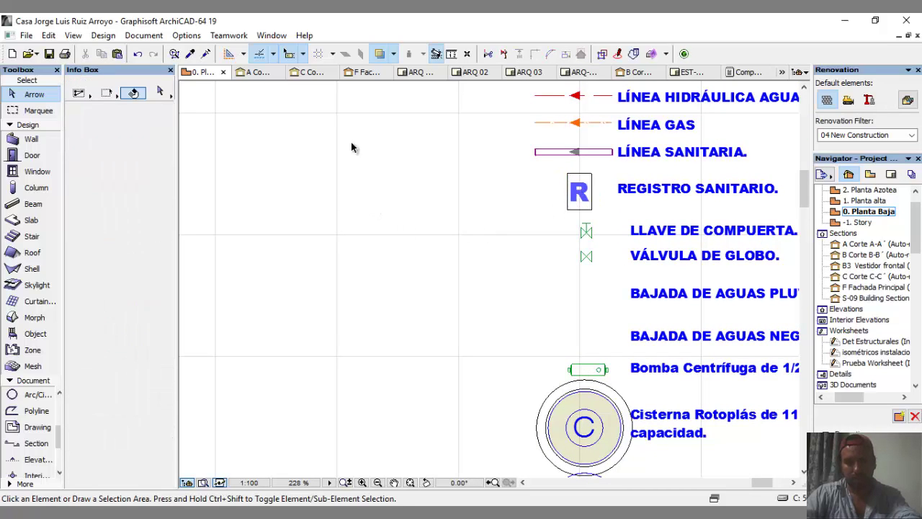
Generate the Component/Keys list from the component lists to check for remaining component data.
scroll(867, 364, down, 3)
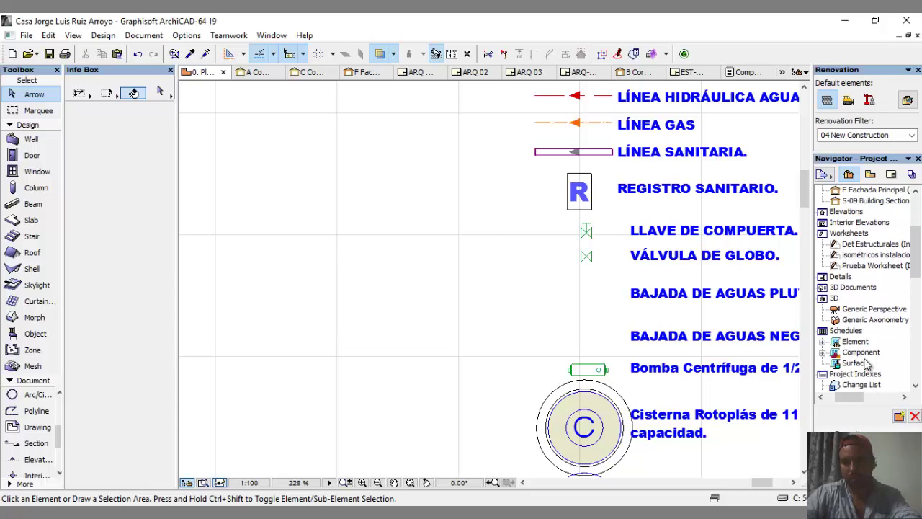
scroll(864, 325, down, 2)
scroll(861, 316, down, 3)
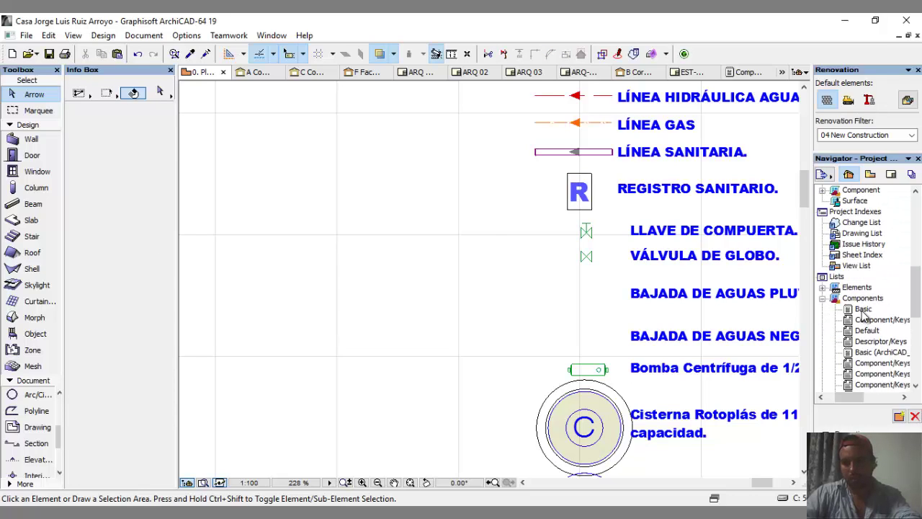
click(864, 309)
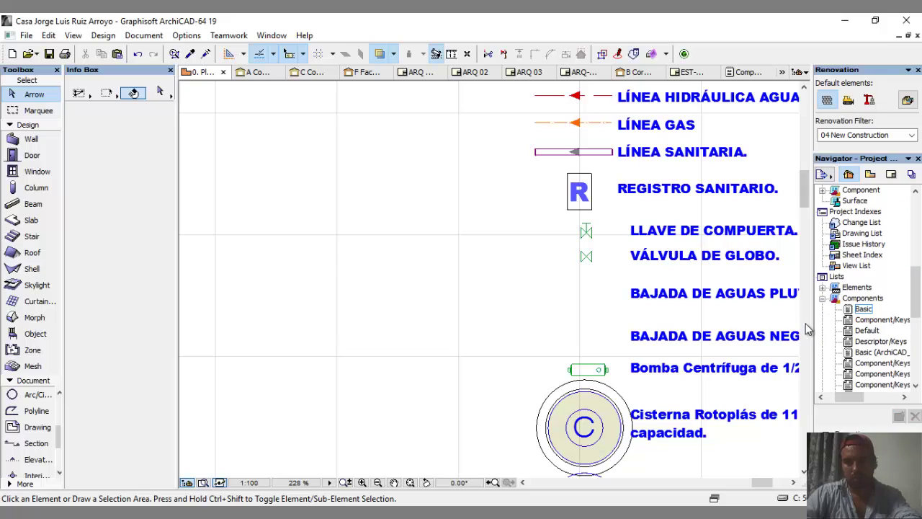
click(868, 330)
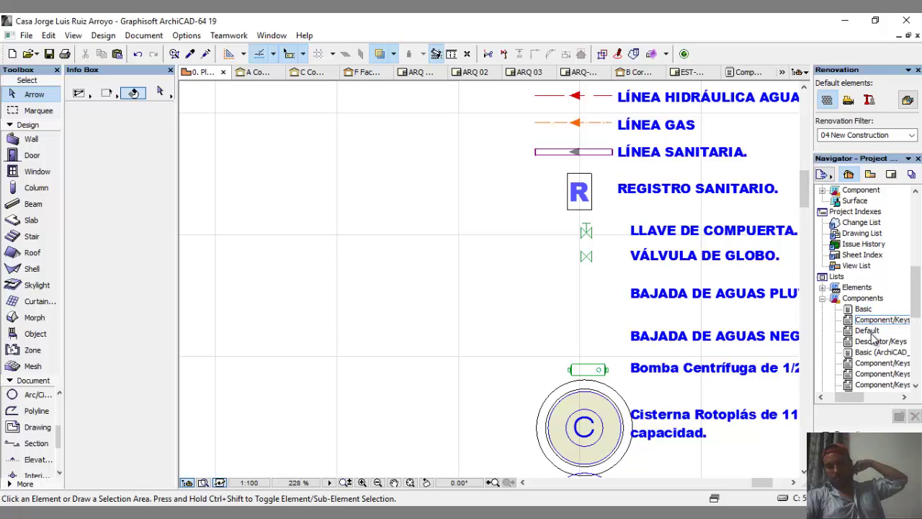
click(856, 211)
scroll(865, 205, up, 5)
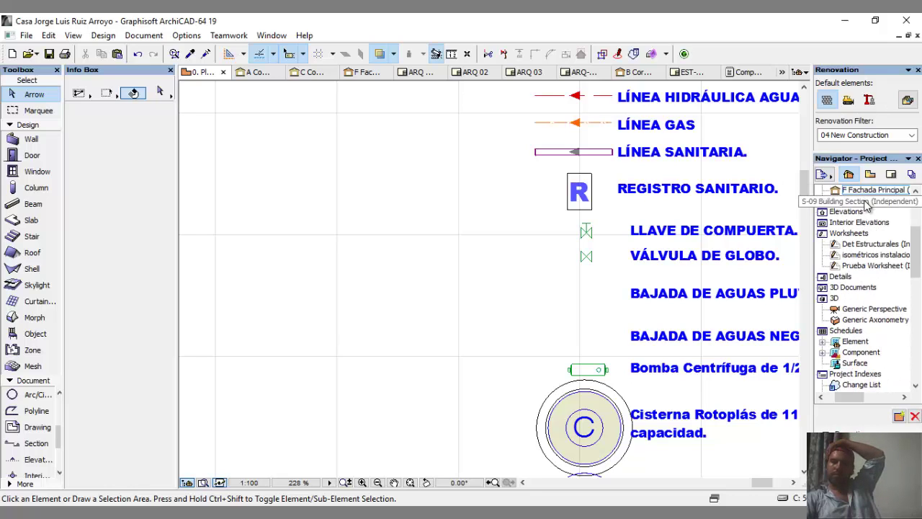
scroll(864, 288, down, 3)
double_click(865, 385)
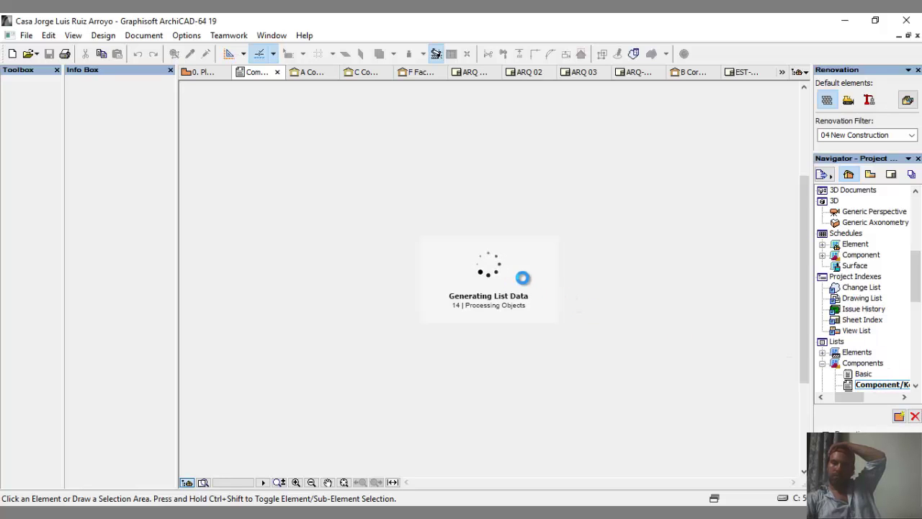
View the F Fachada Principal section and reopen the Basic components list.
click(571, 274)
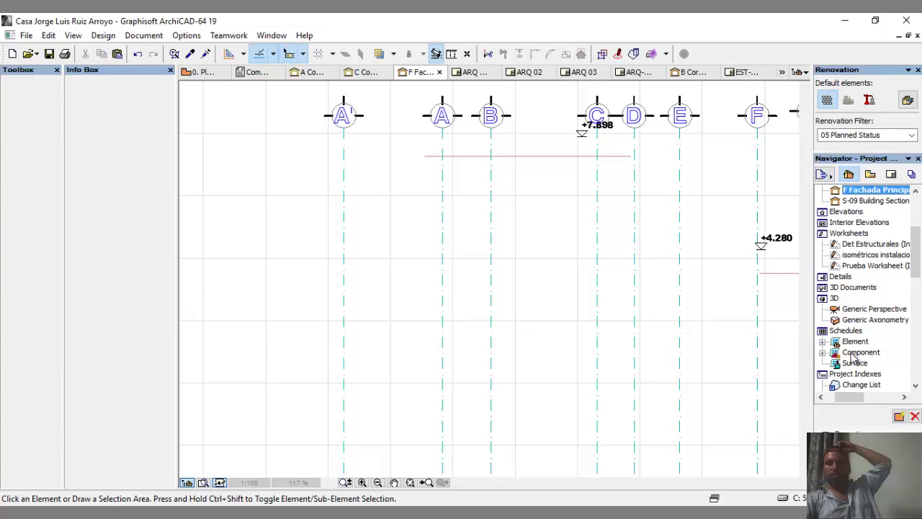
scroll(864, 366, down, 5)
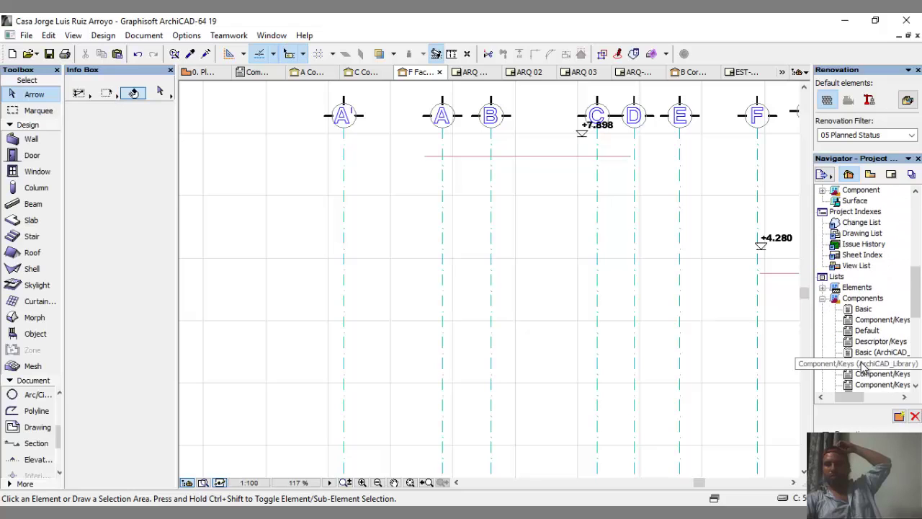
double_click(864, 310)
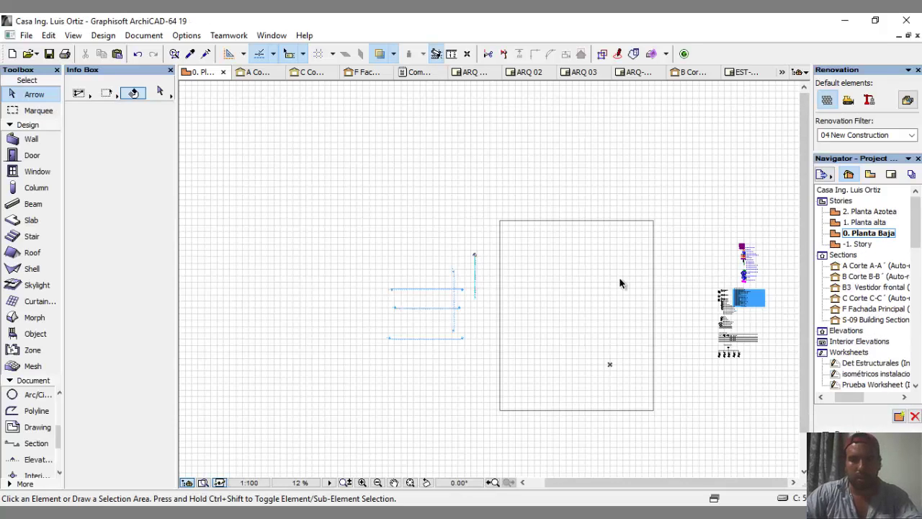
scroll(590, 283, down, 2)
scroll(547, 358, up, 3)
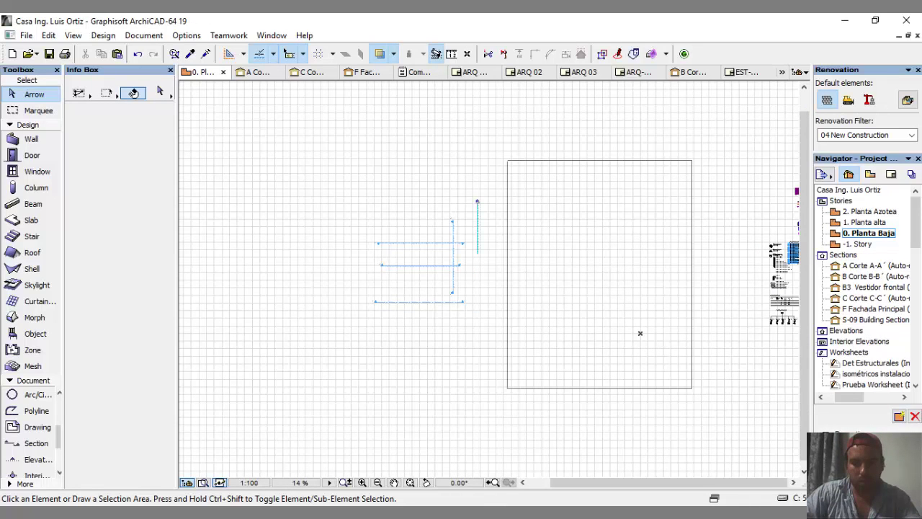
key(F9)
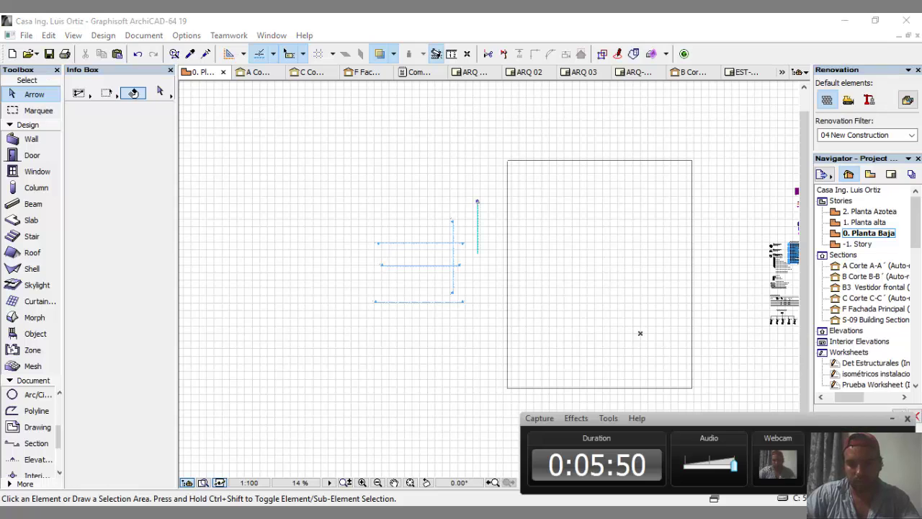
key(F9)
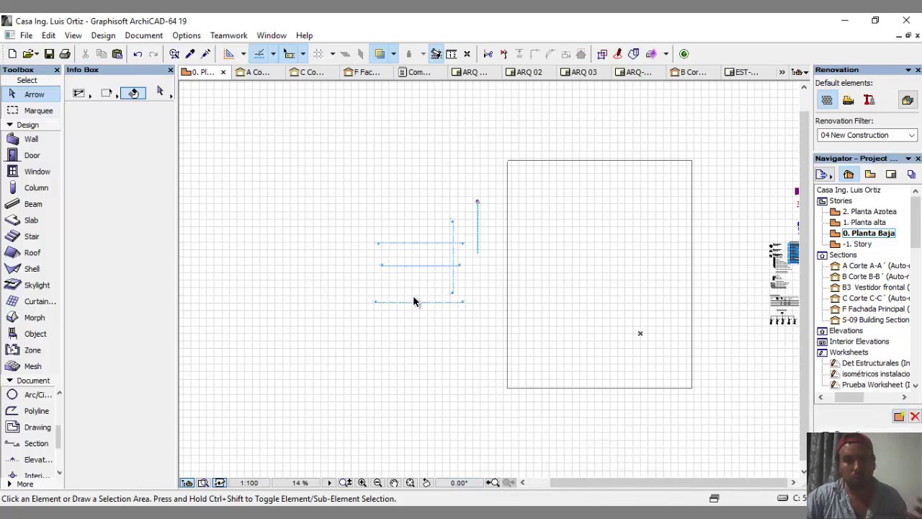
Regenerate the Basic components list in the cleaned file to verify its contents, and dismiss the notice.
scroll(418, 307, down, 3)
scroll(861, 339, down, 8)
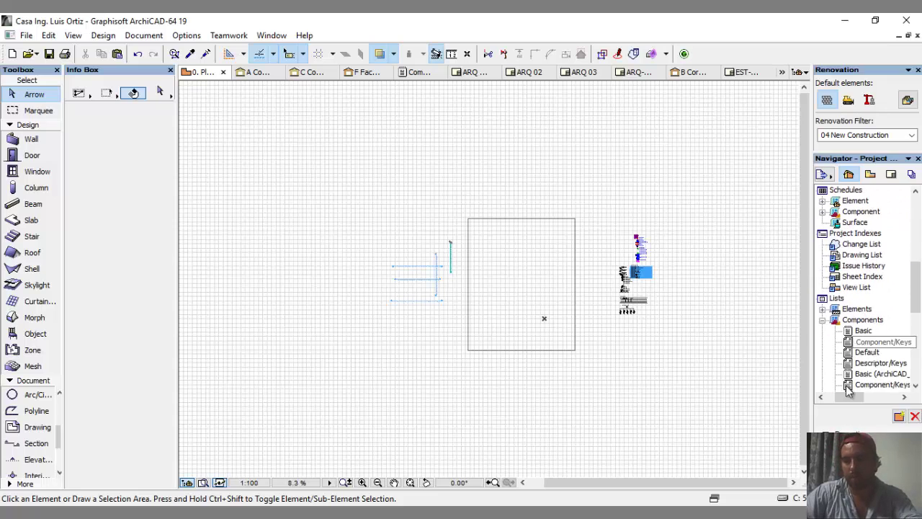
double_click(864, 330)
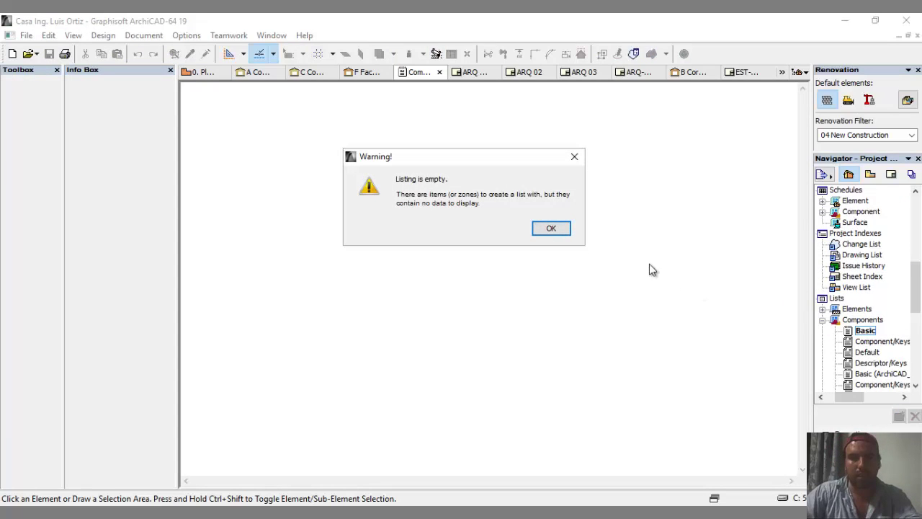
mouse_move(400, 156)
mouse_down()
mouse_move(389, 191)
mouse_move(474, 190)
mouse_move(449, 159)
mouse_move(404, 159)
mouse_up()
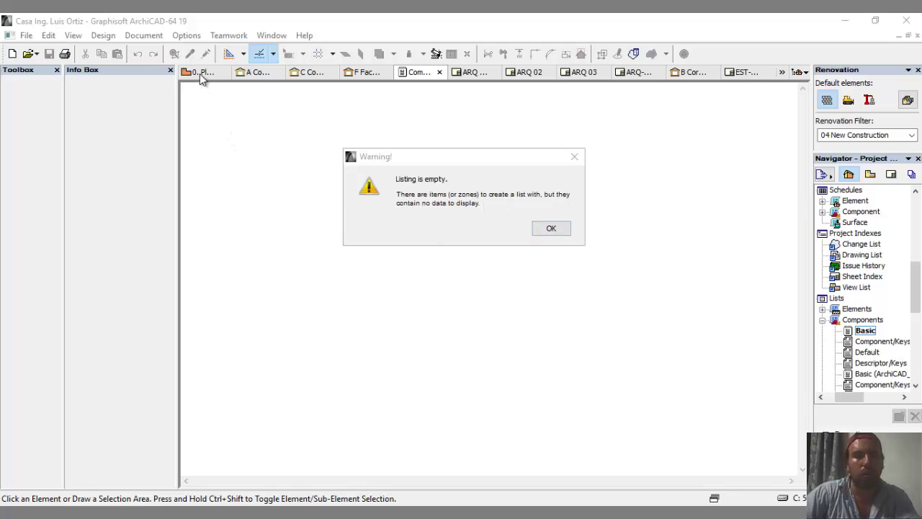
click(549, 229)
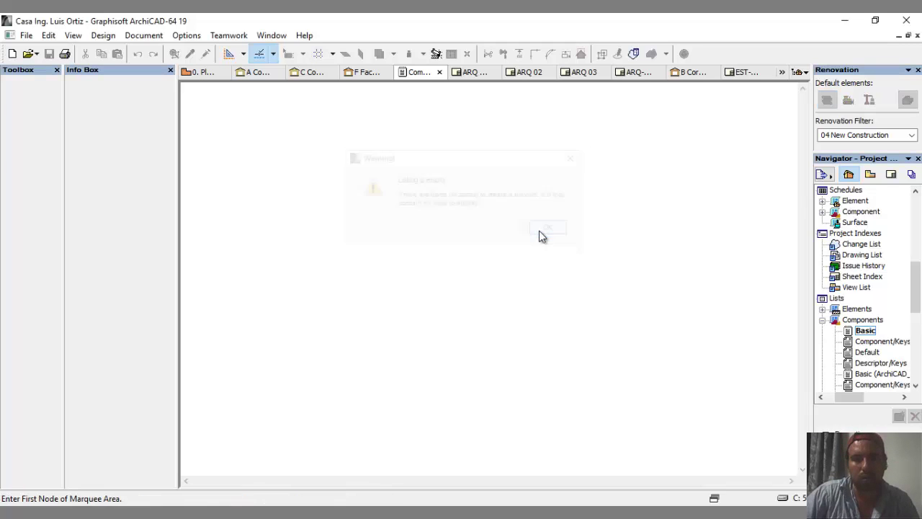
Return to the 0. Planta Baja plan, switch to the Idea project and examine the house floor plans on 0. Story.
click(198, 74)
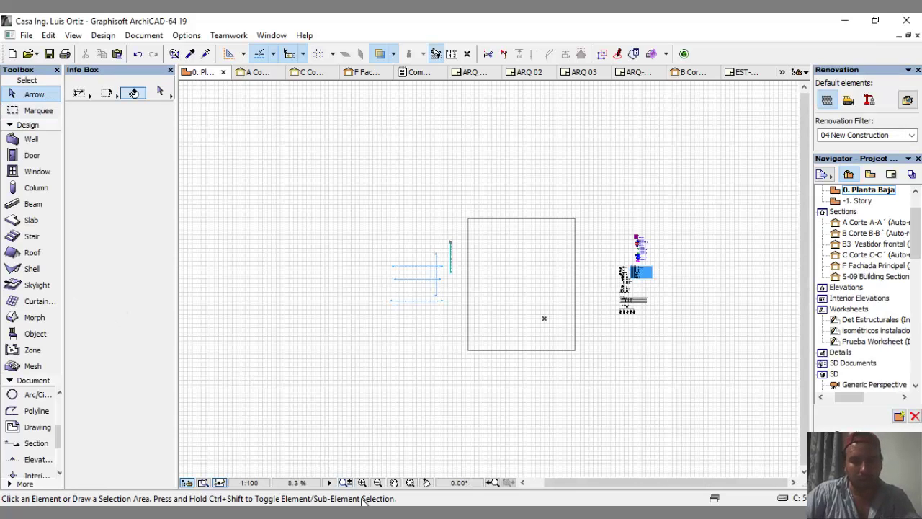
click(292, 461)
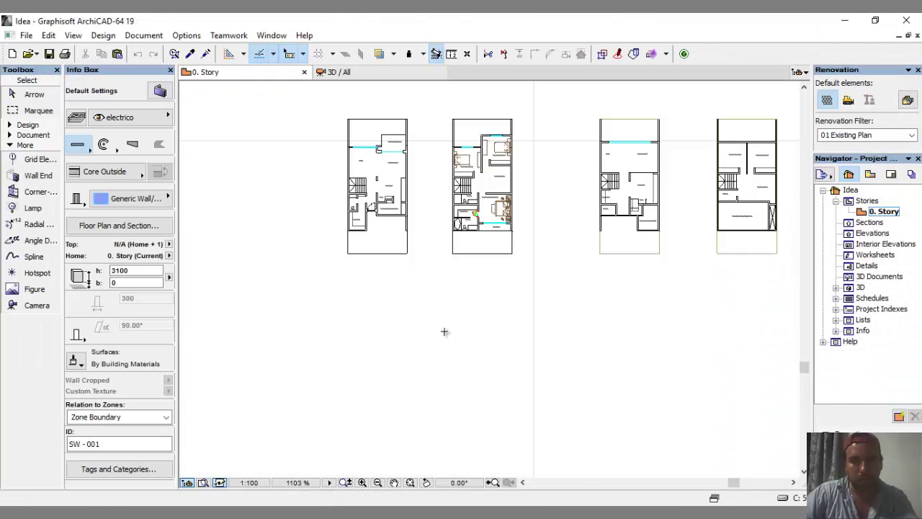
middle_drag(428, 186, 438, 241)
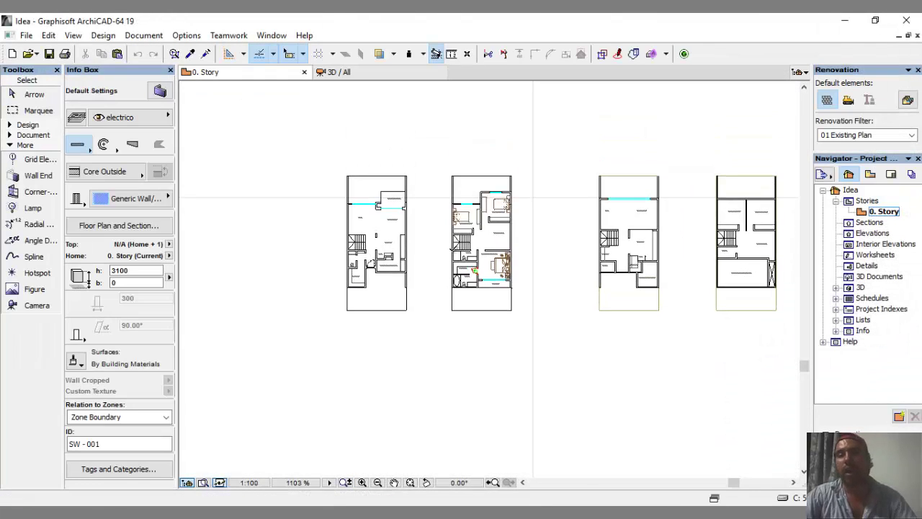
scroll(472, 322, up, 2)
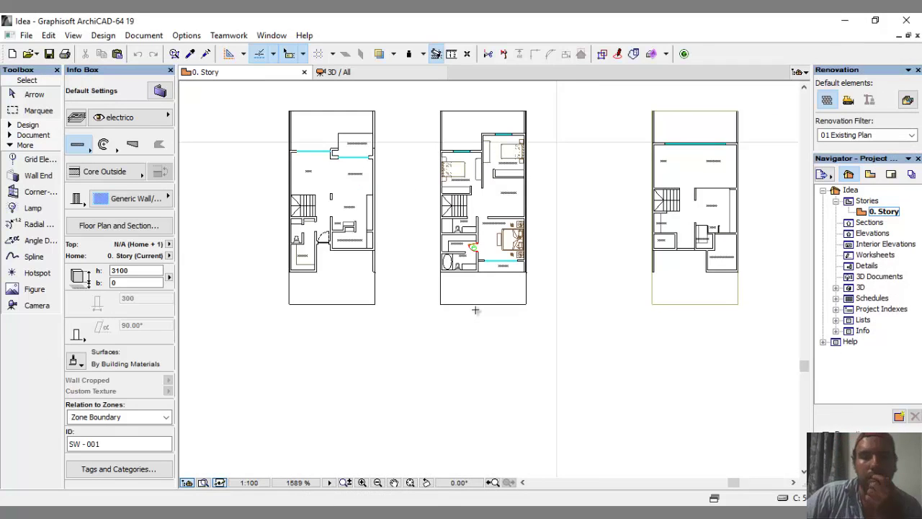
Cut all four house floor plans from the 0. Story plan of the Idea project.
key(Escape)
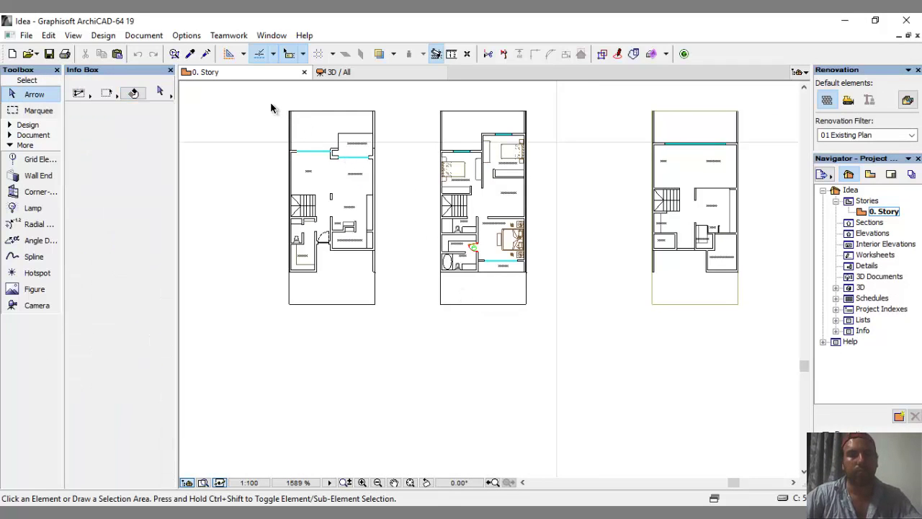
drag(273, 93, 549, 346)
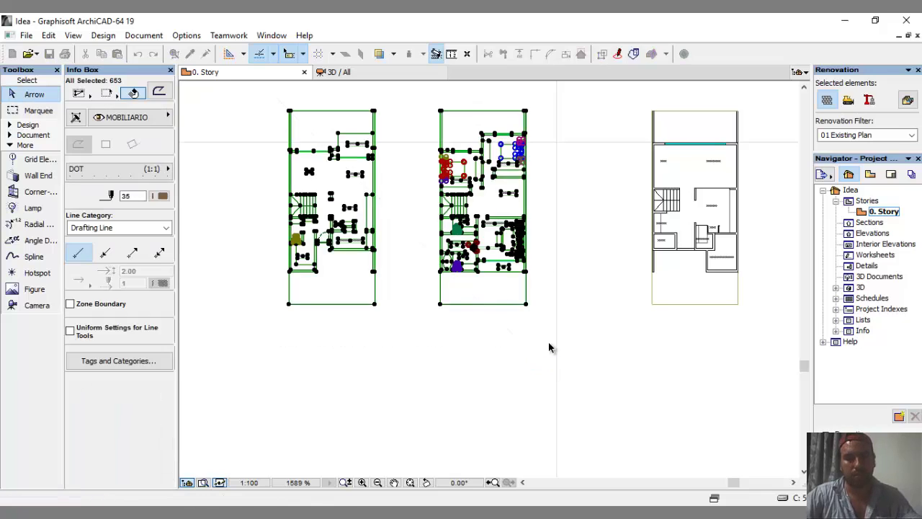
scroll(412, 332, down, 2)
key(Escape)
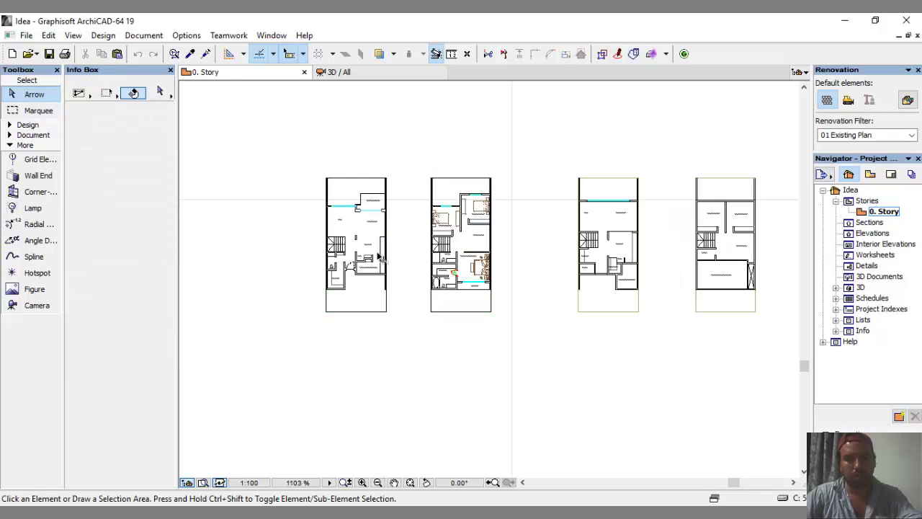
drag(310, 173, 764, 357)
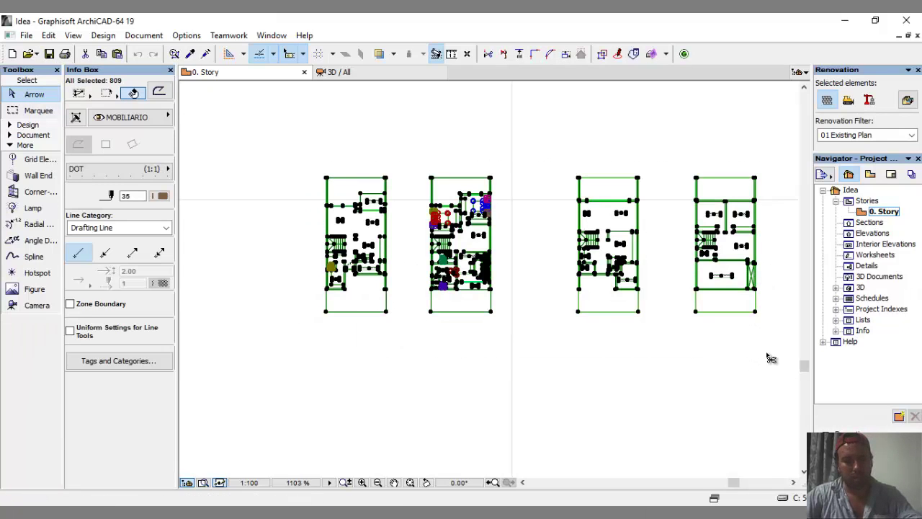
key(Delete)
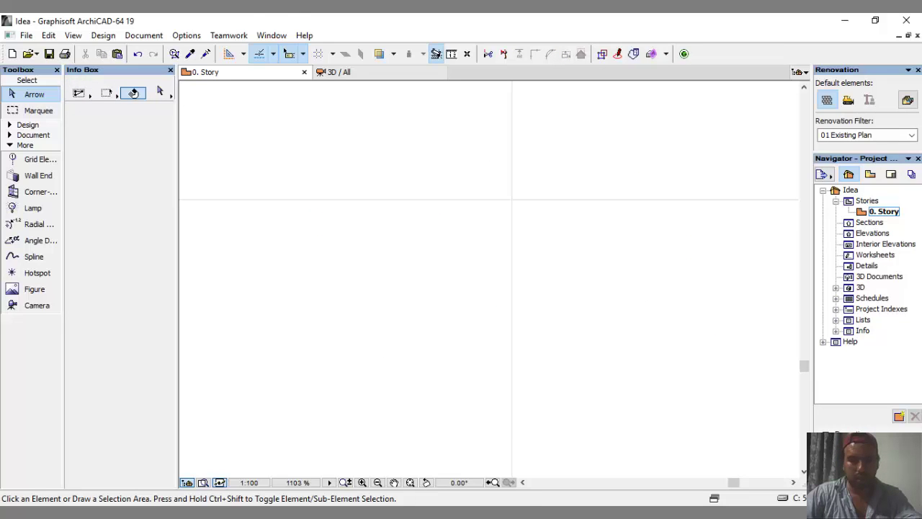
Switch to the cleaned house template project and paste the floor plans beside the large rectangle on 0. Planta Baja.
mouse_move(378, 500)
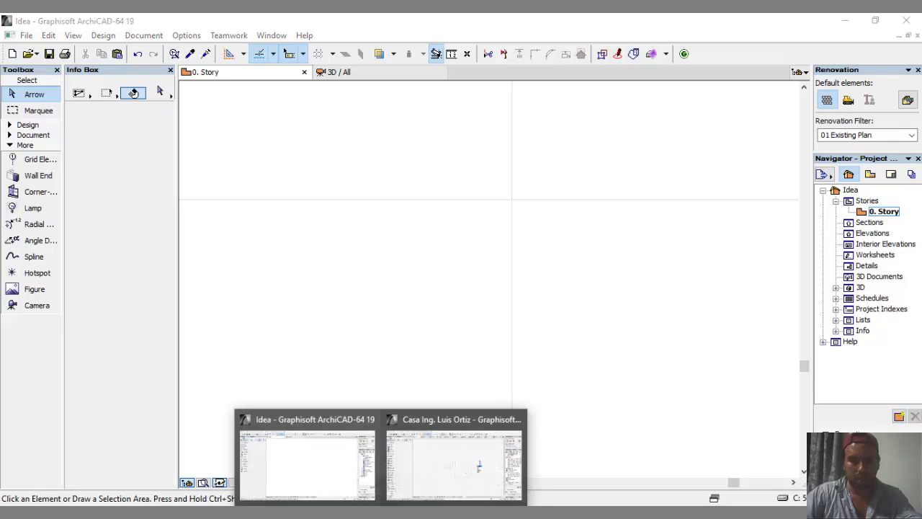
click(425, 472)
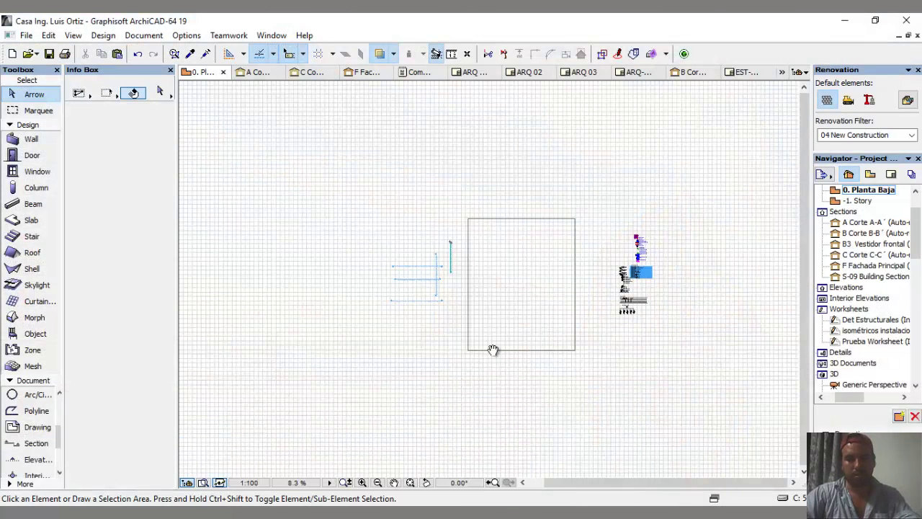
middle_drag(493, 350, 419, 290)
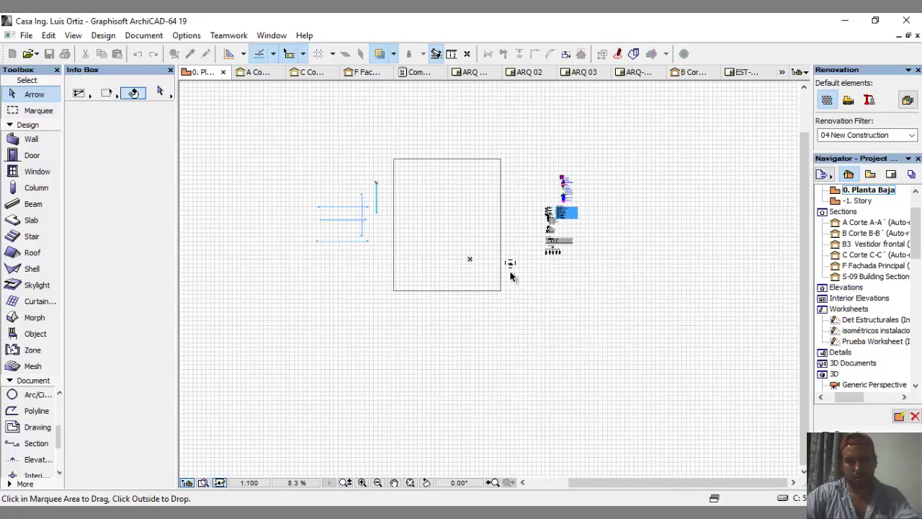
click(510, 272)
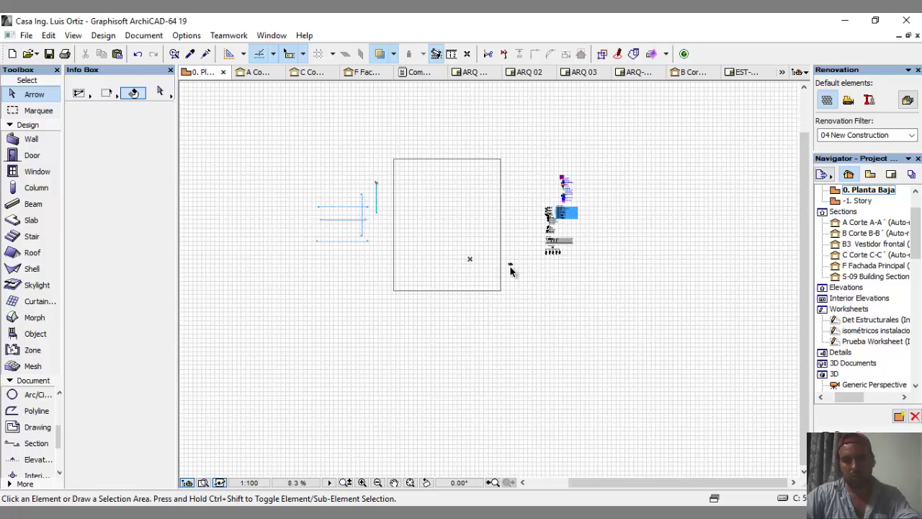
Move the four pasted floor plans to the empty area on the far side of the legends and symbols.
scroll(511, 271, up, 10)
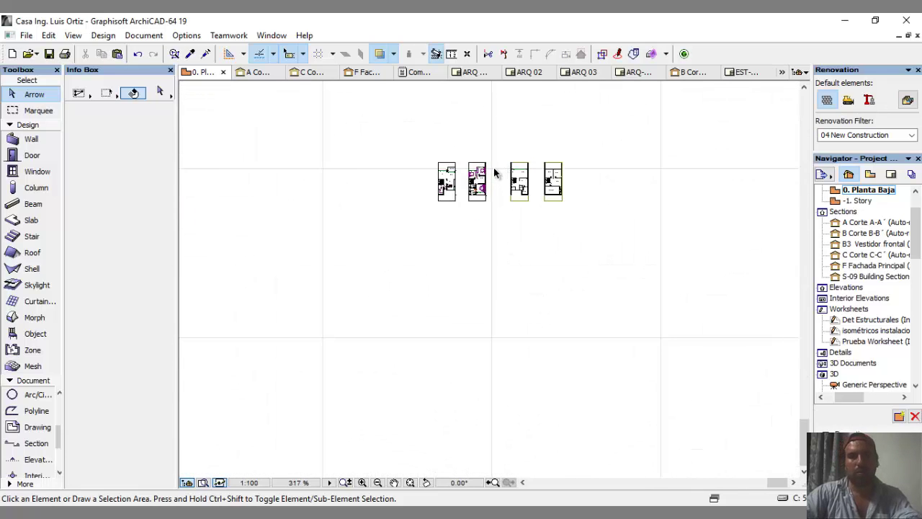
drag(423, 141, 600, 235)
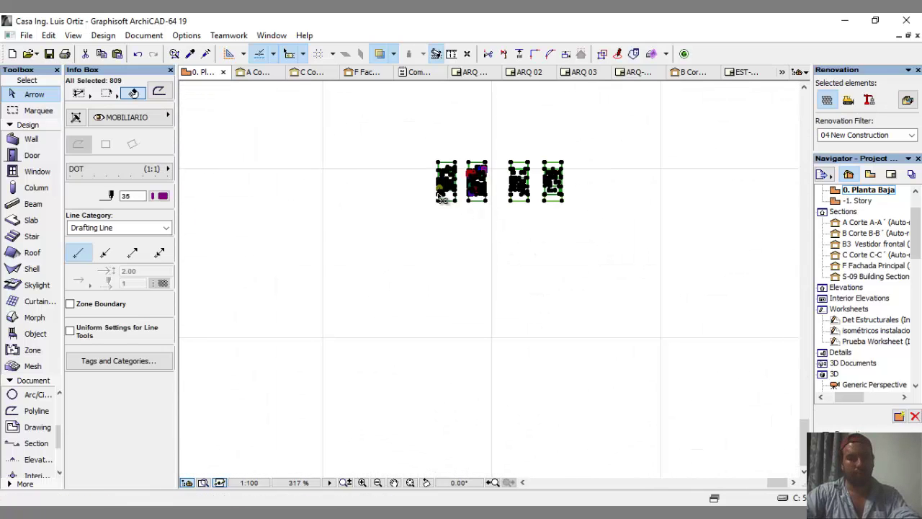
key(ctrl+d)
click(437, 162)
scroll(353, 338, down, 3)
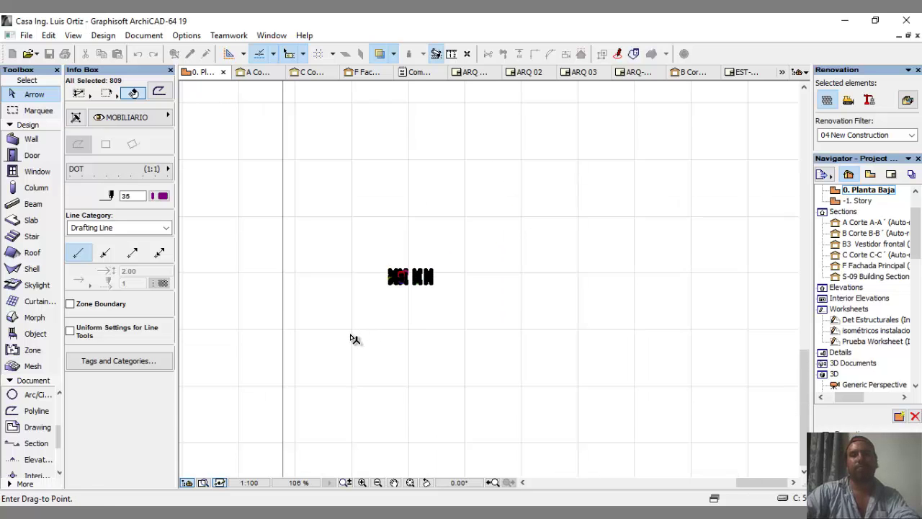
scroll(353, 339, down, 6)
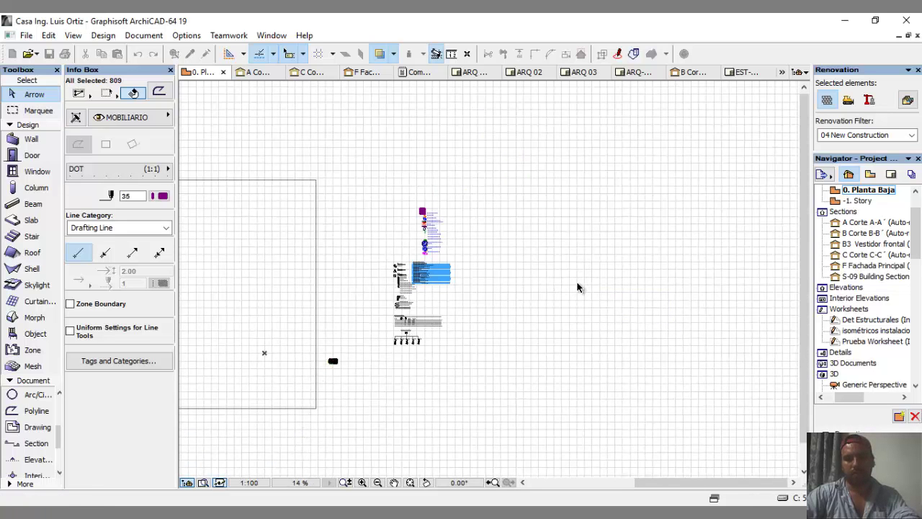
click(576, 287)
Enlarge the selected floor plans with the Resize command.
scroll(580, 281, up, 15)
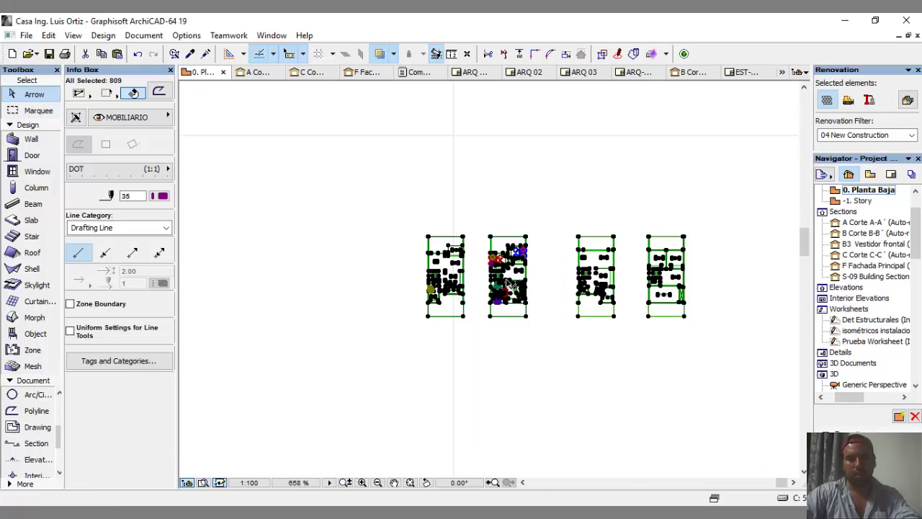
scroll(466, 260, up, 5)
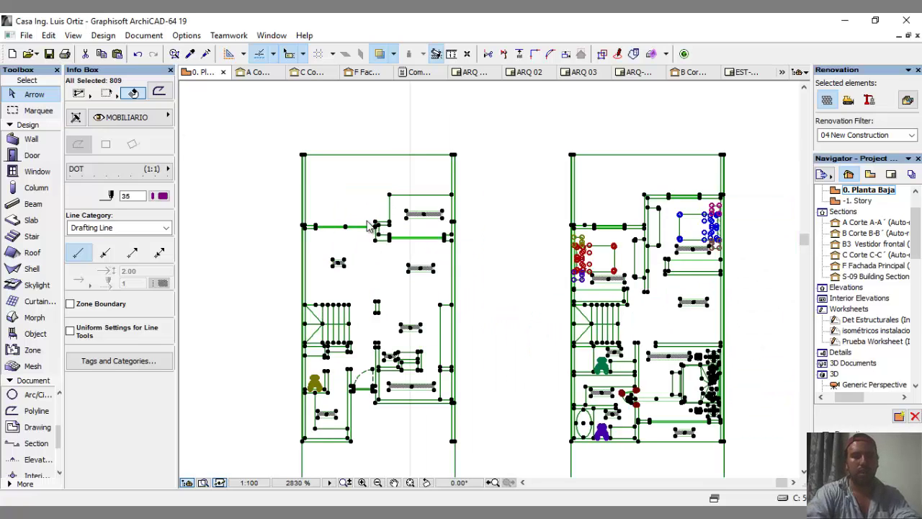
key(ctrl+k)
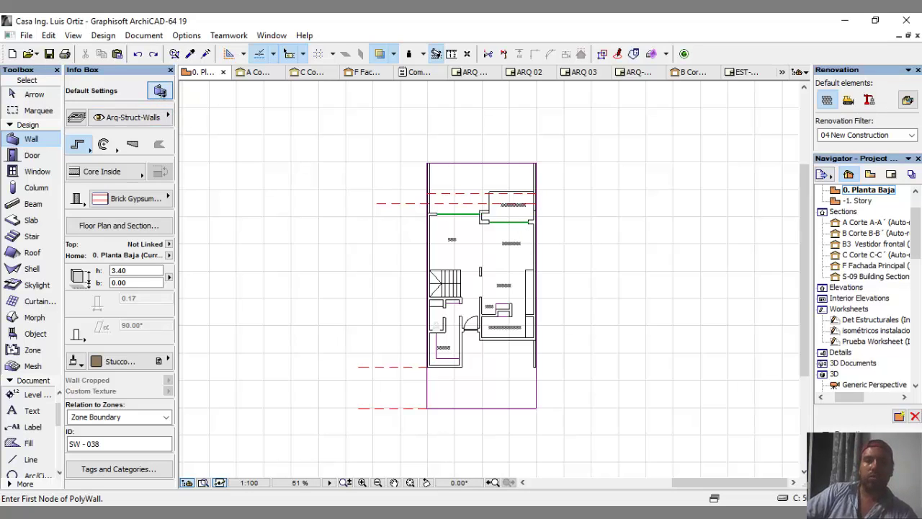
Apply the favorite MTBRRHM A-FINA B-NDA to the Wall default settings.
click(160, 91)
click(347, 63)
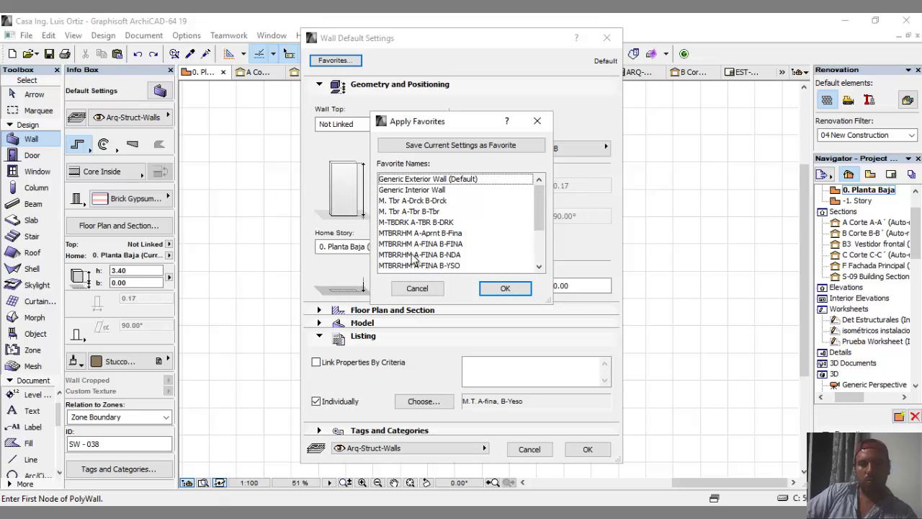
scroll(425, 264, down, 1)
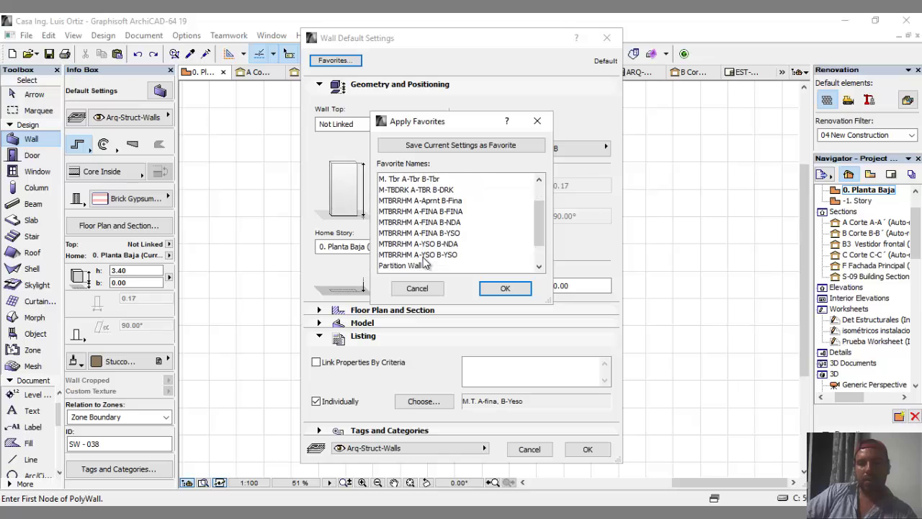
click(446, 223)
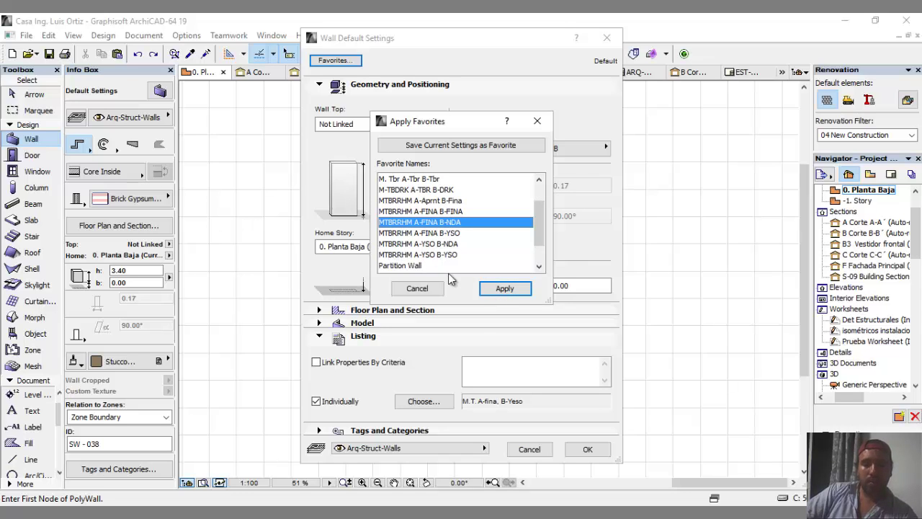
click(505, 288)
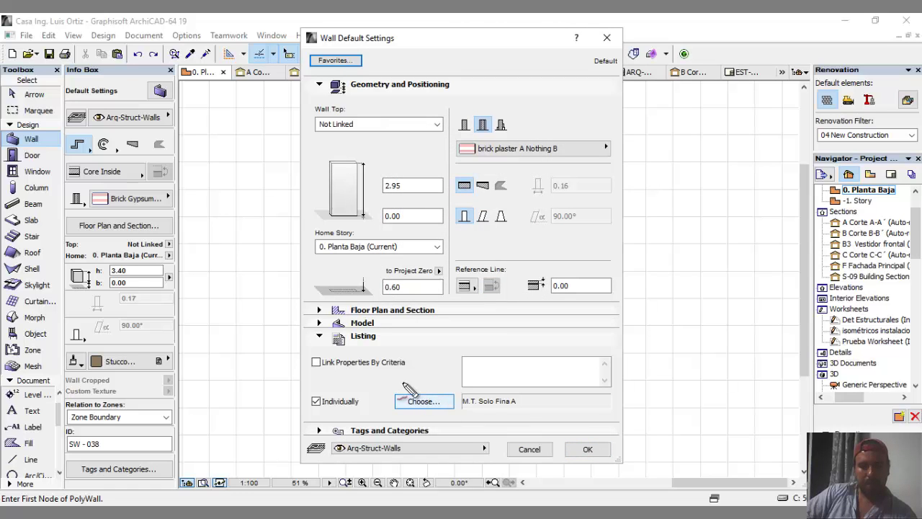
Review the components of the individually linked property M.T. Solo Fina A and keep it linked to the wall settings.
mouse_move(394, 384)
mouse_down()
mouse_move(275, 398)
mouse_move(292, 431)
mouse_move(501, 448)
mouse_move(620, 448)
mouse_move(644, 409)
mouse_move(433, 379)
mouse_move(353, 383)
mouse_up()
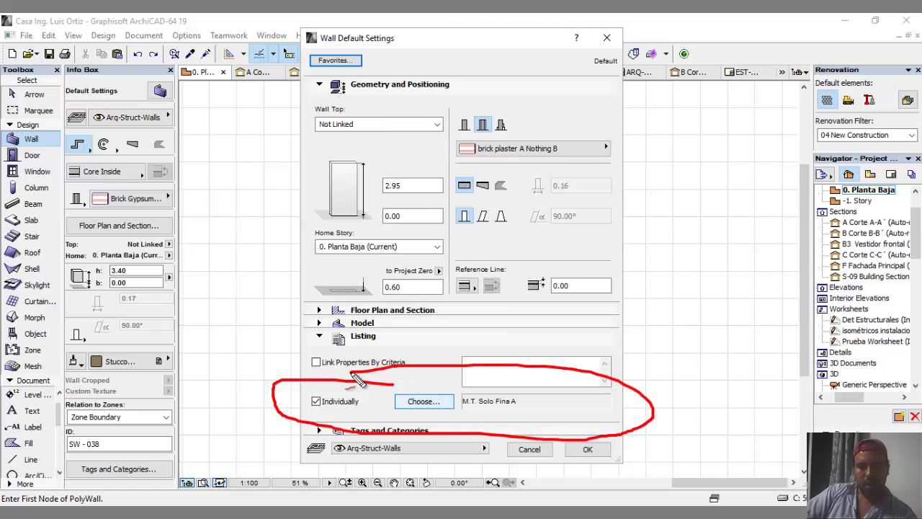
key(Escape)
click(422, 402)
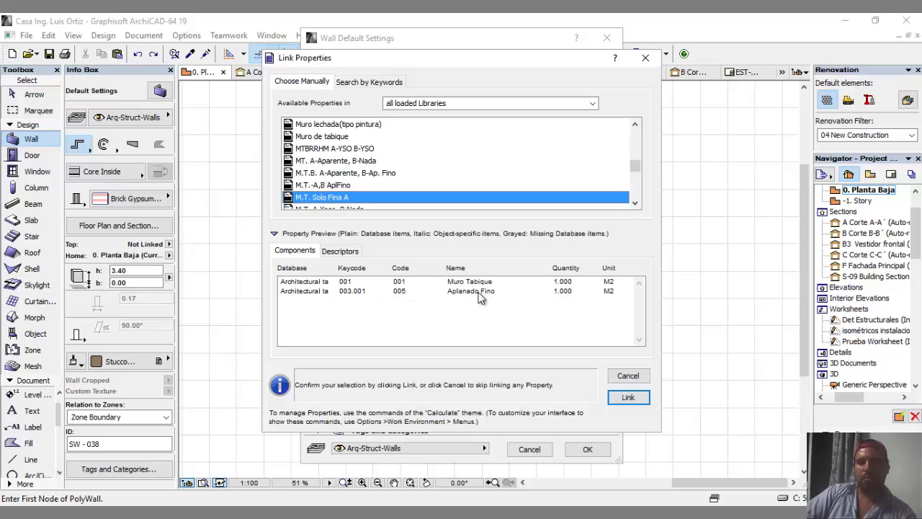
click(628, 397)
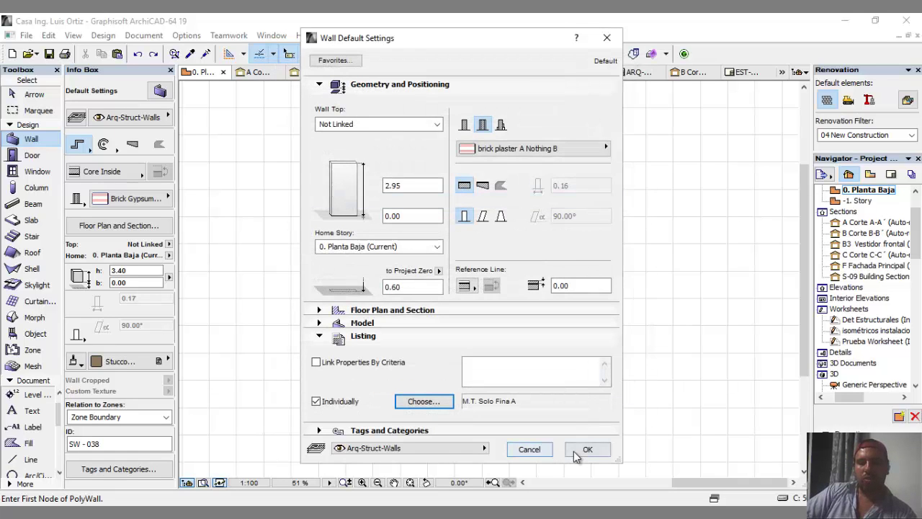
Reapply the MTBRRHM A-FINA B-NDA favorite and accept the wall default settings.
click(345, 63)
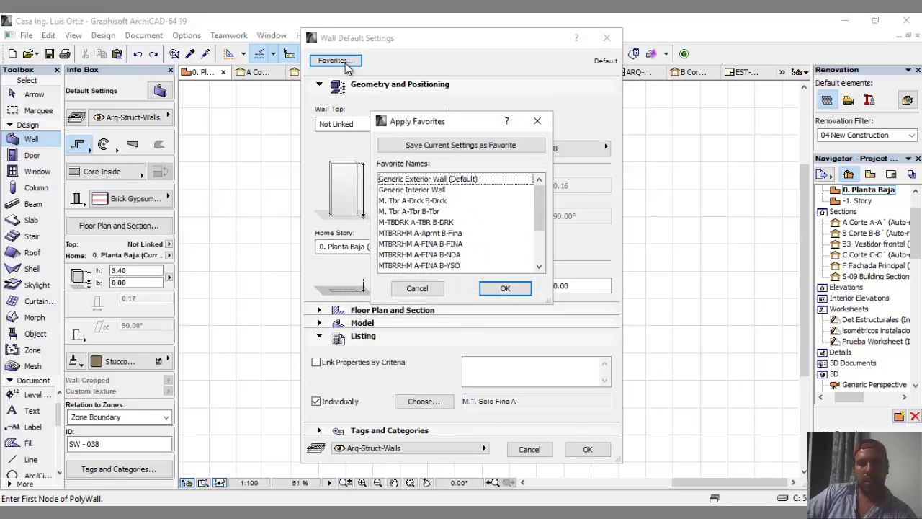
click(446, 256)
click(505, 288)
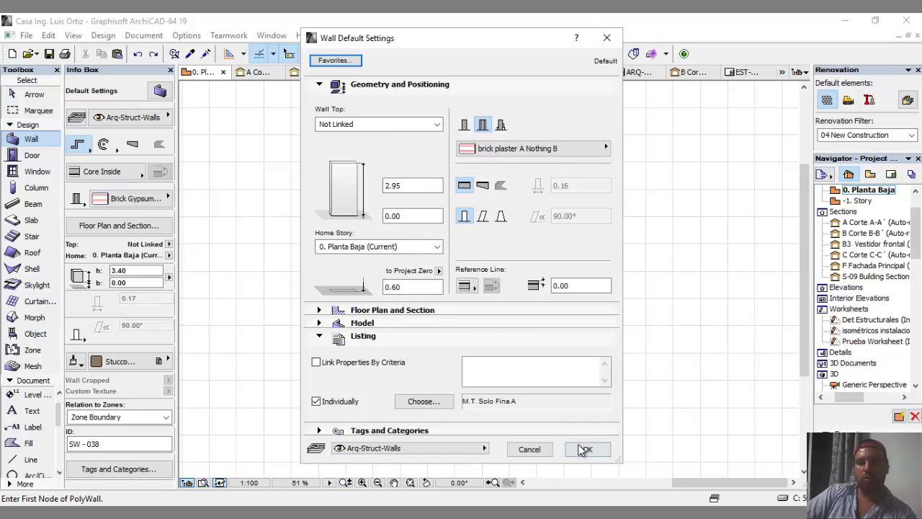
click(584, 449)
Draw a wall along the plan's left boundary from the upper inner corner down to the first short cross wall.
scroll(408, 157, up, 8)
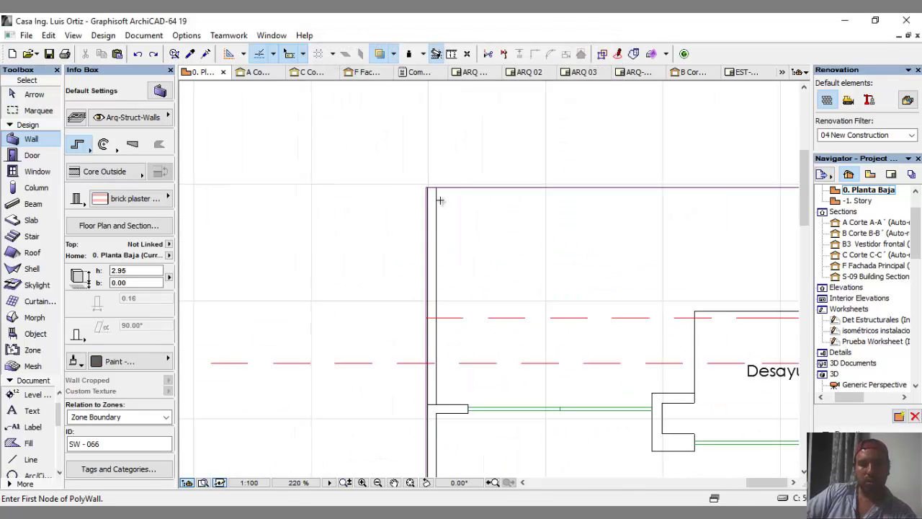
click(430, 174)
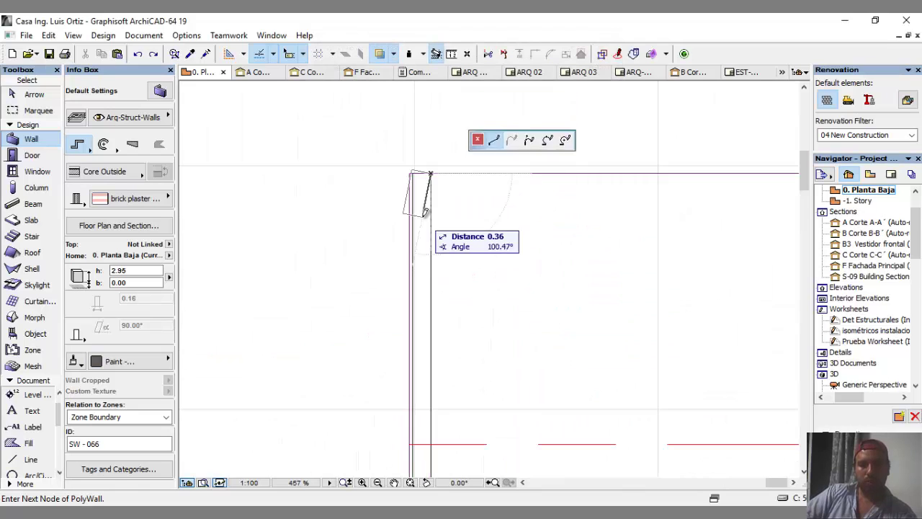
middle_drag(443, 238, 461, 120)
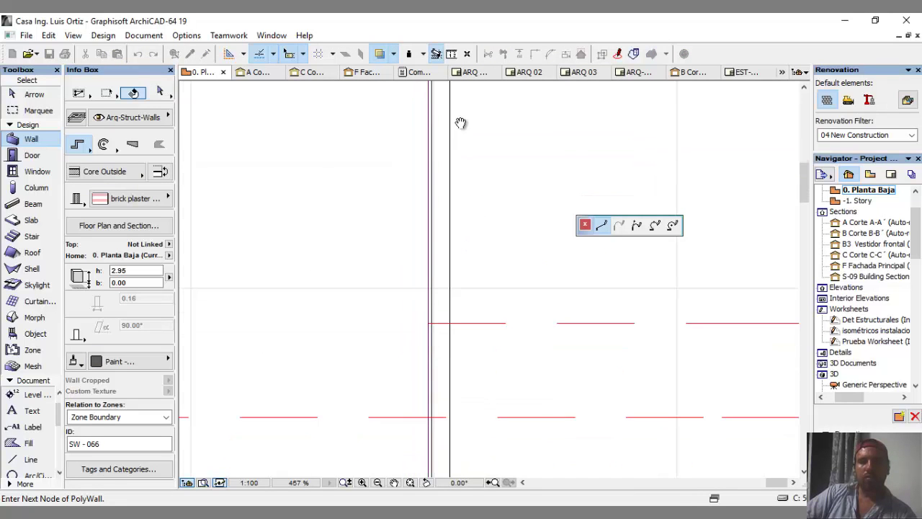
scroll(470, 218, down, 4)
scroll(462, 226, up, 5)
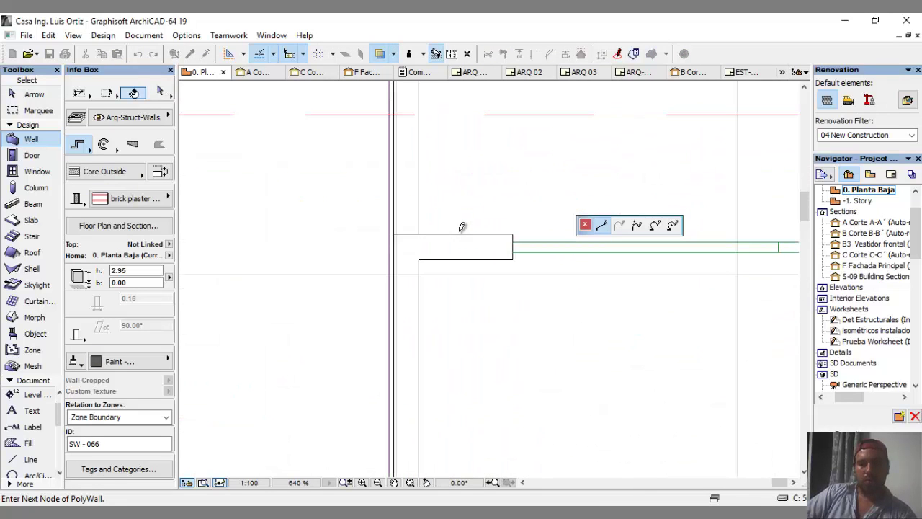
click(422, 231)
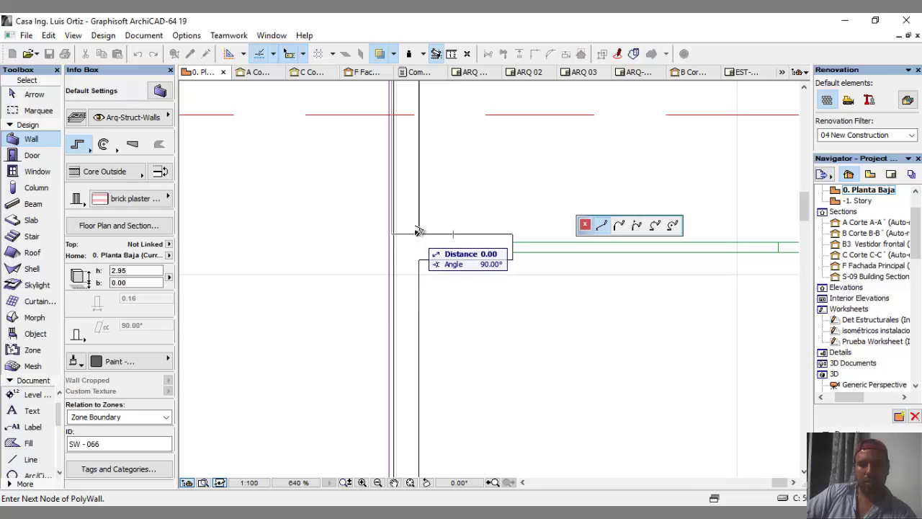
double_click(418, 231)
key(Escape)
Flip the new wall on its reference line and move it so its edge meets the plan wall's outer left corner.
click(411, 223)
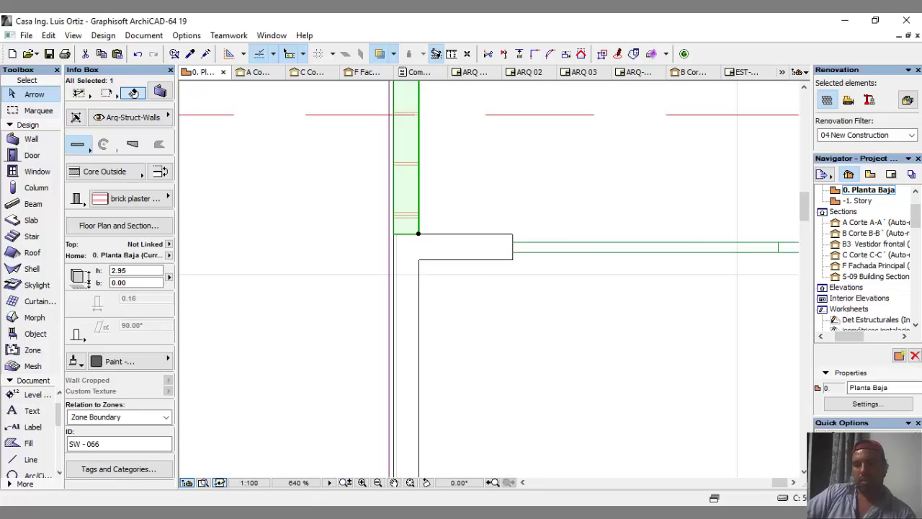
click(828, 454)
click(783, 460)
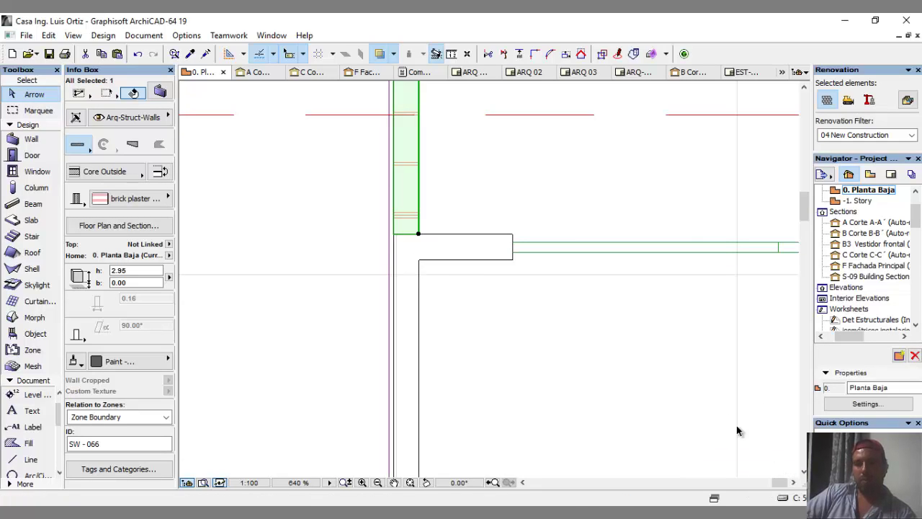
scroll(381, 213, up, 5)
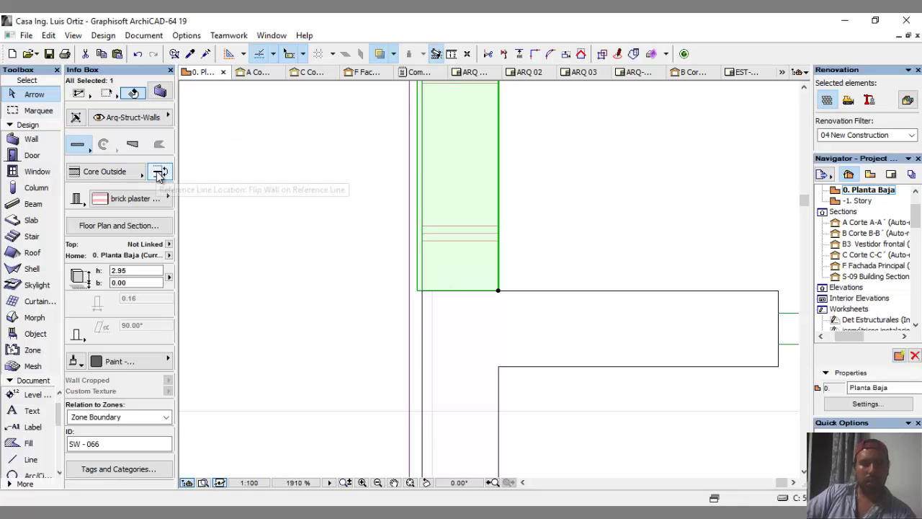
scroll(517, 306, up, 4)
key(ctrl+d)
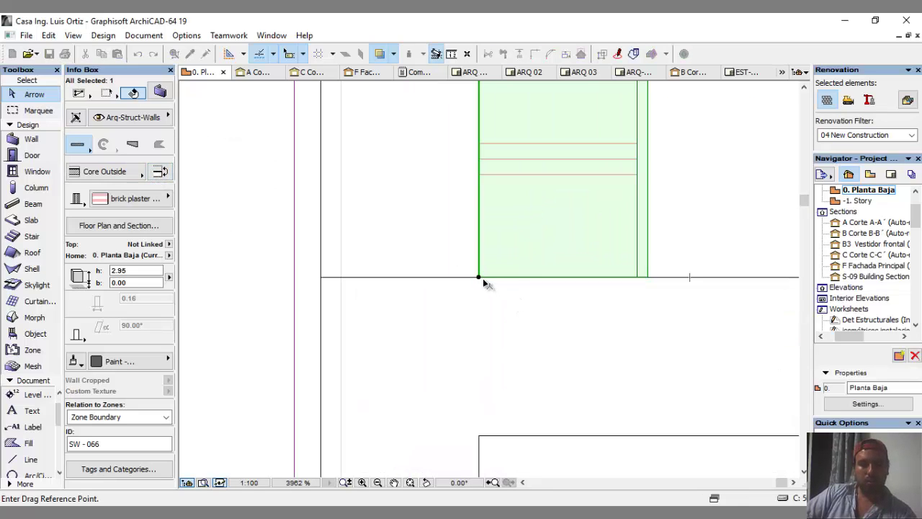
click(479, 277)
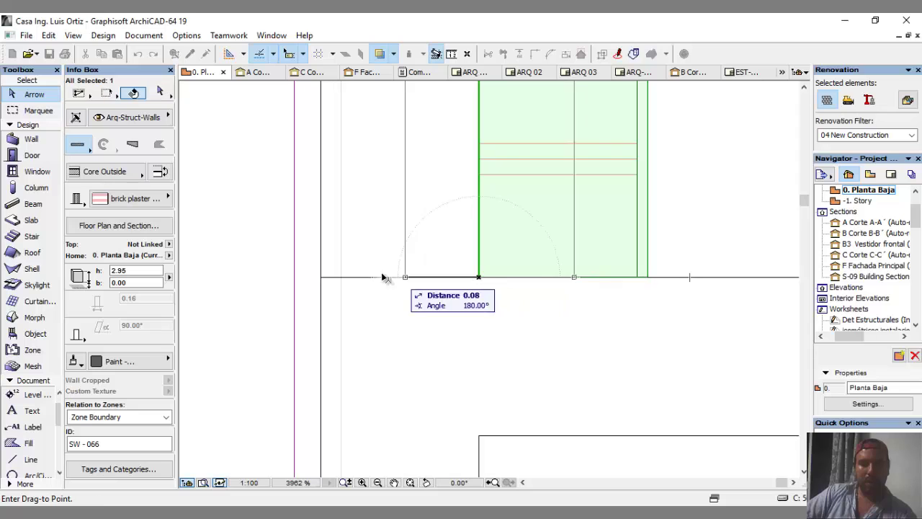
click(321, 277)
Mirror a copy of the left boundary wall to the right side about a vertical axis through the upper boundary's midpoint.
scroll(403, 324, down, 10)
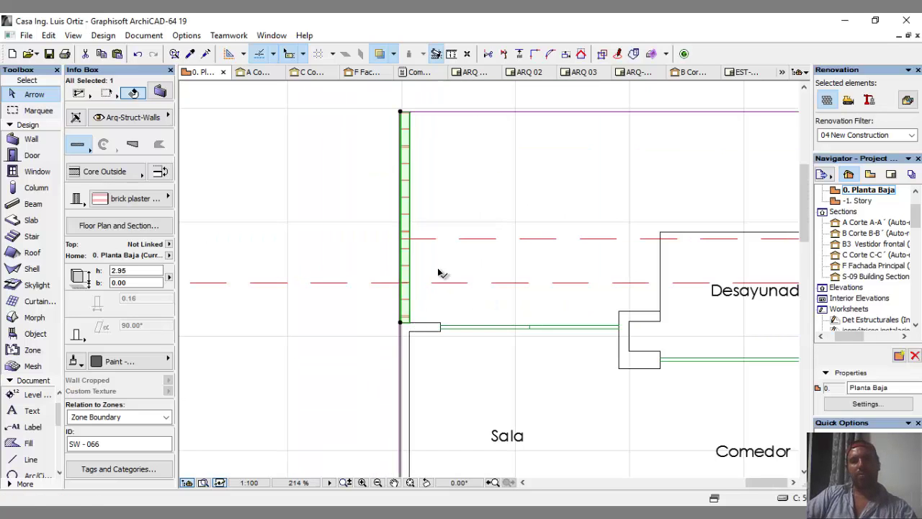
middle_drag(406, 134, 305, 254)
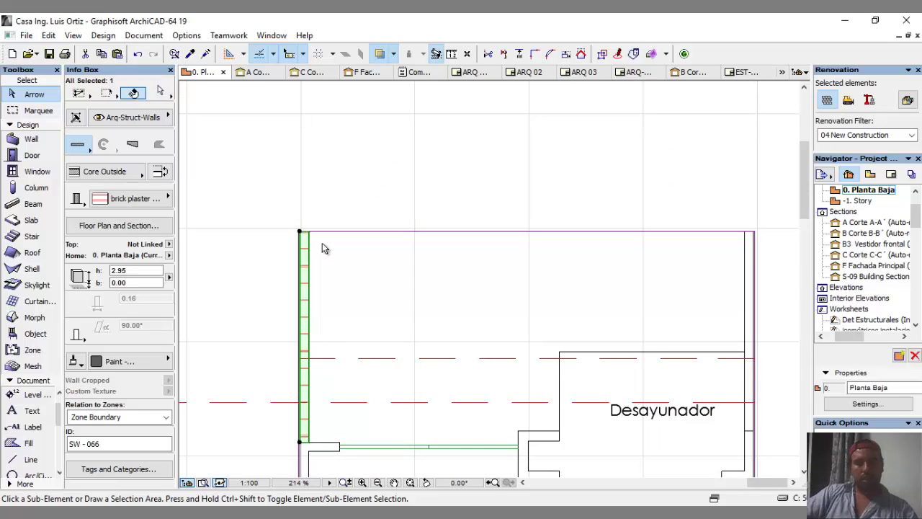
key(ctrl+m)
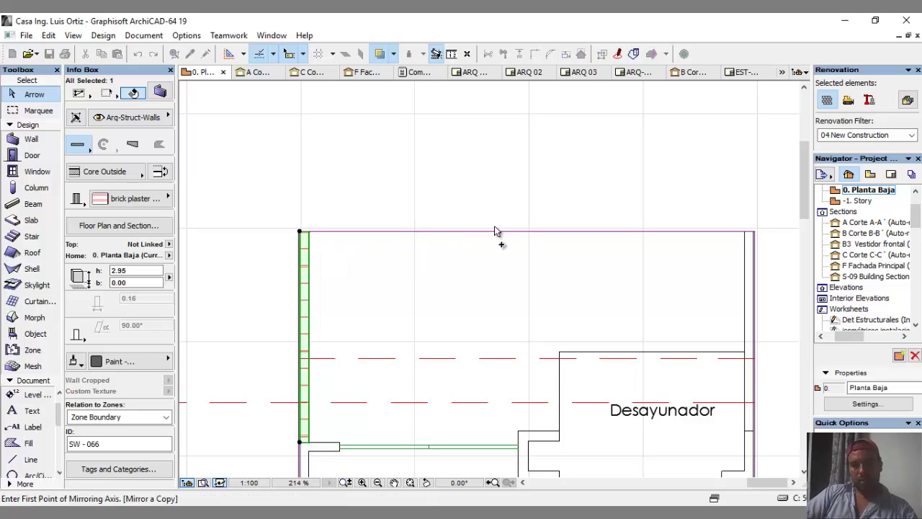
click(526, 232)
click(527, 200)
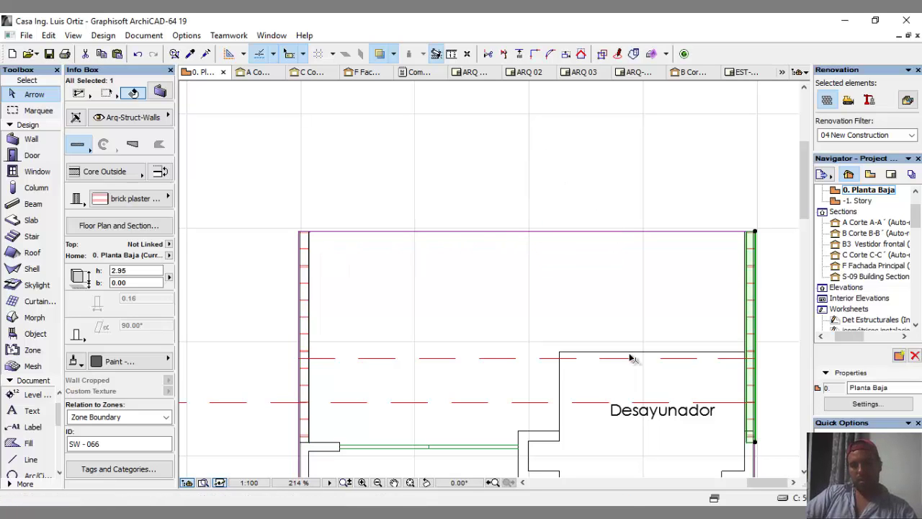
Move the mirrored wall about 0.04 inward so its outer edge aligns with the plan's right wall line.
scroll(786, 457, up, 5)
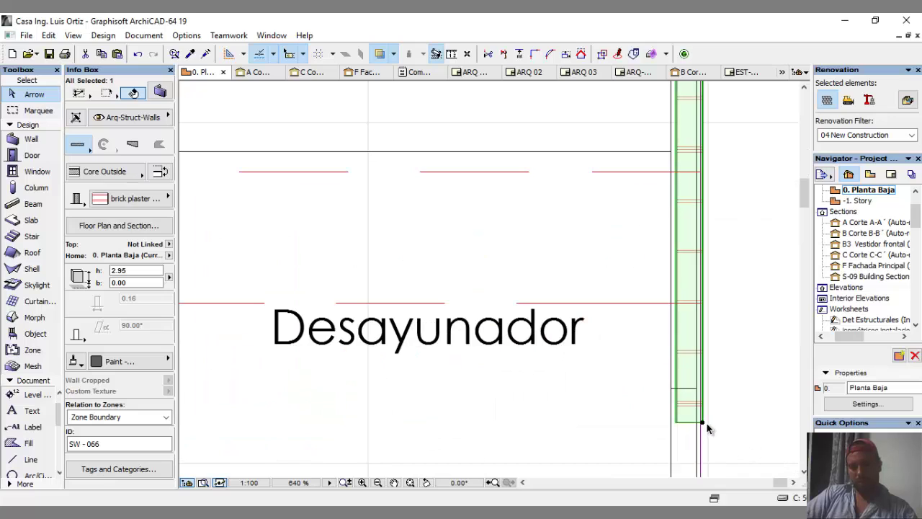
scroll(706, 425, down, 4)
scroll(663, 328, up, 4)
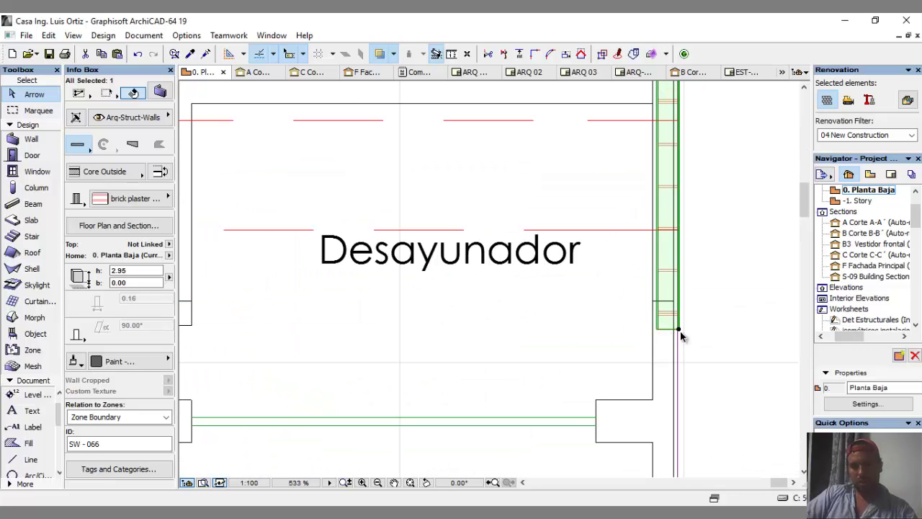
scroll(683, 335, up, 3)
click(673, 328)
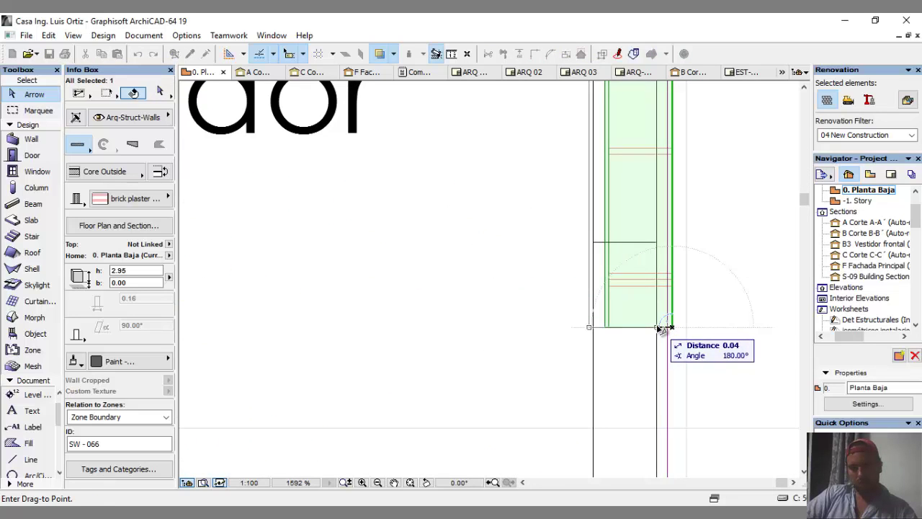
click(658, 329)
Stretch the right wall's lower end to the short cross wall below Desayunador and pick up its settings for new walls.
click(656, 328)
middle_drag(655, 338, 673, 108)
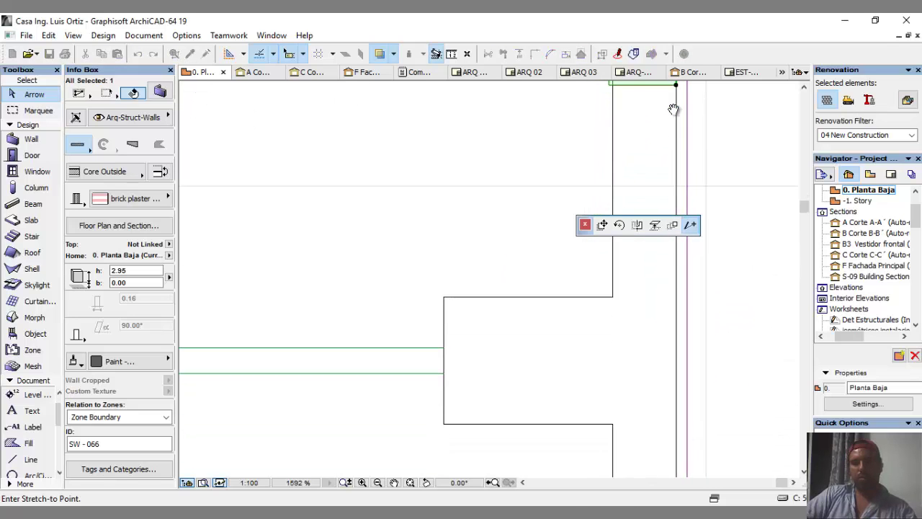
click(630, 290)
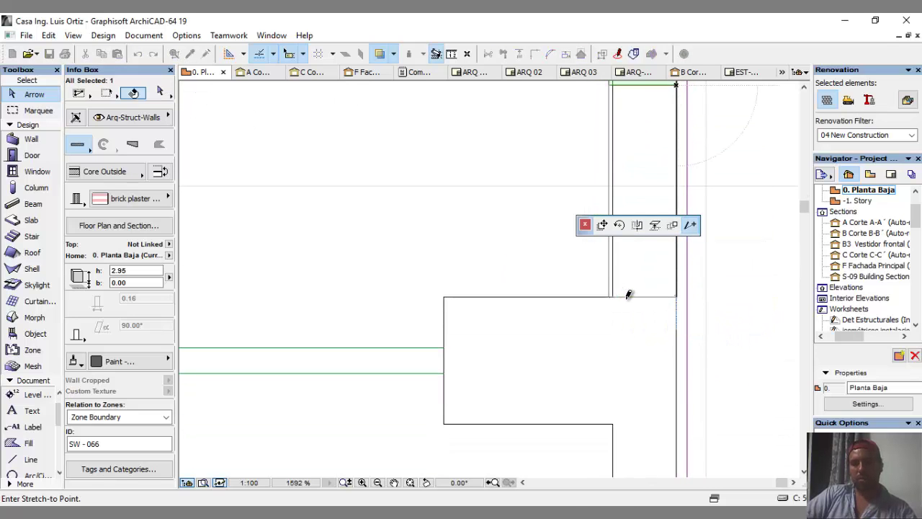
key(Escape)
alt+click(641, 253)
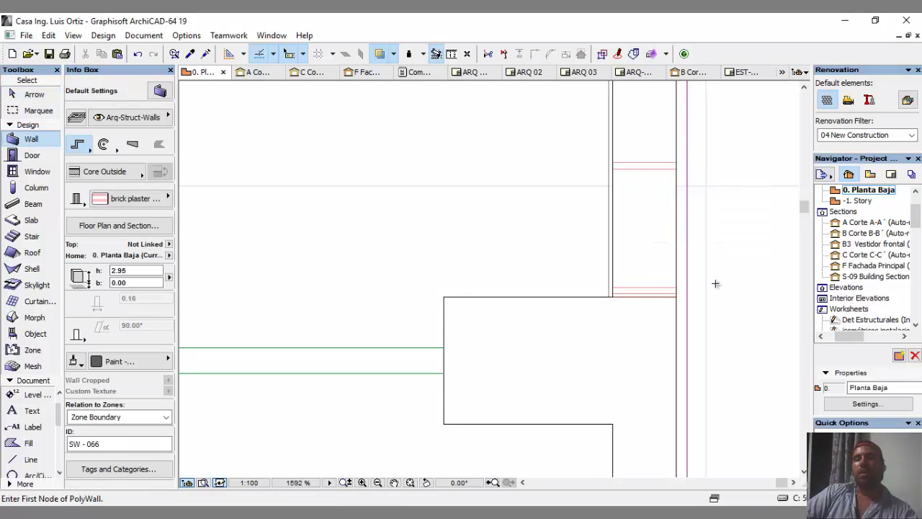
Try to draw a wall along the upper edge of the C-shaped wall outline beside Desayunador.
scroll(725, 309, down, 5)
scroll(364, 266, up, 2)
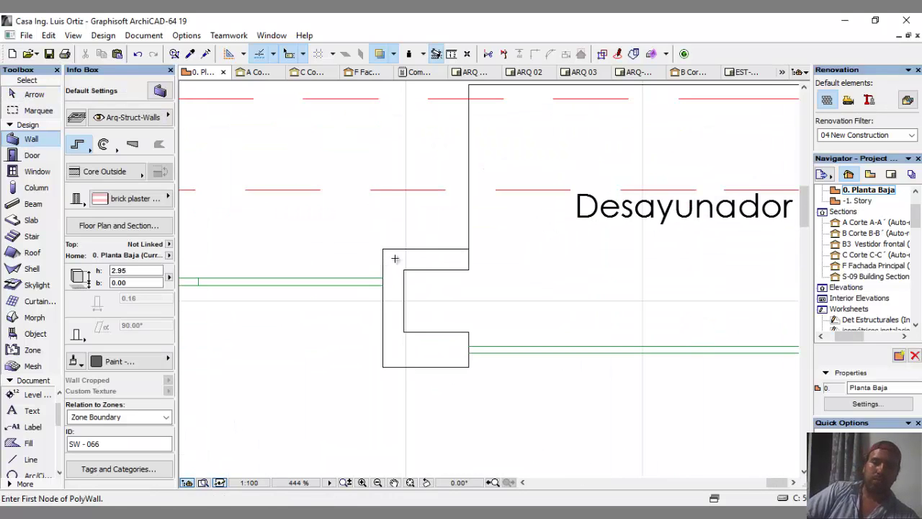
scroll(425, 255, up, 1)
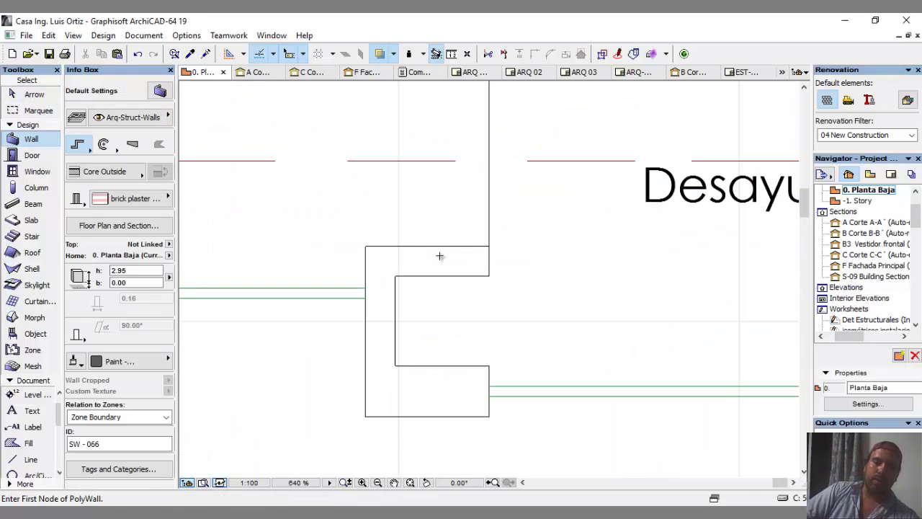
click(488, 246)
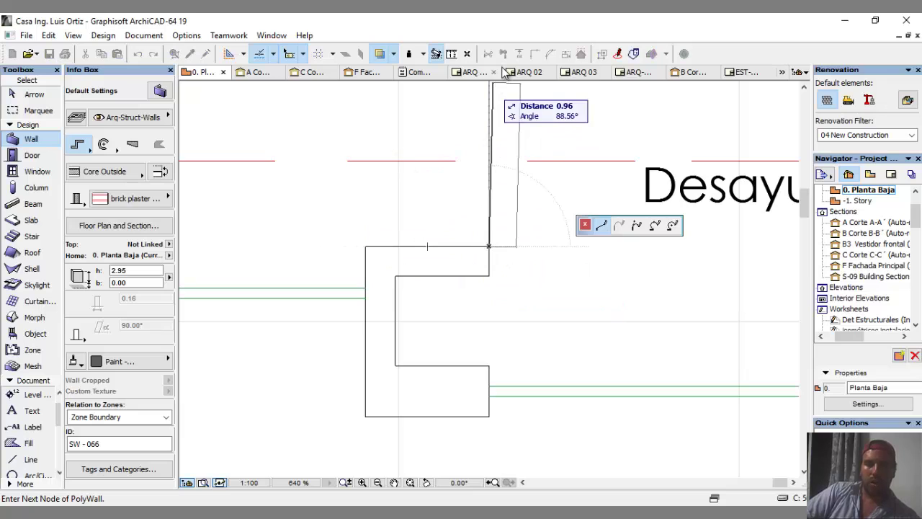
key(Escape)
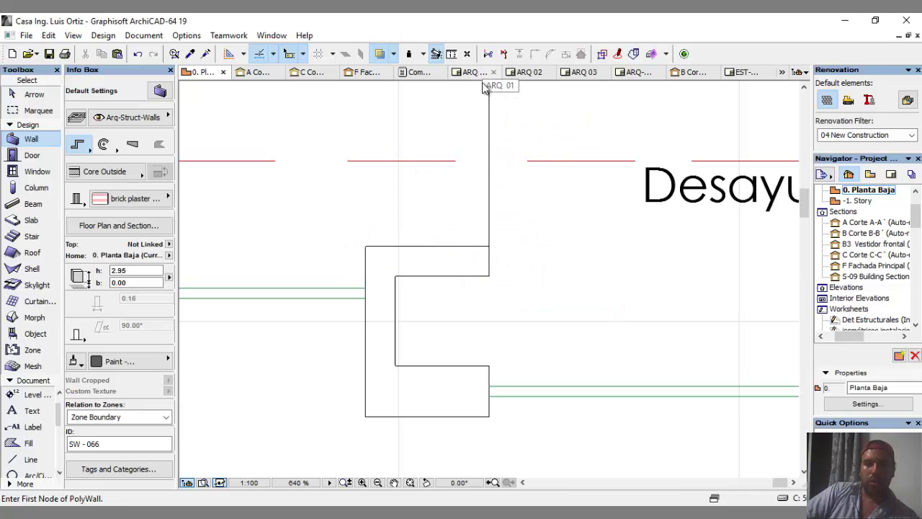
click(489, 246)
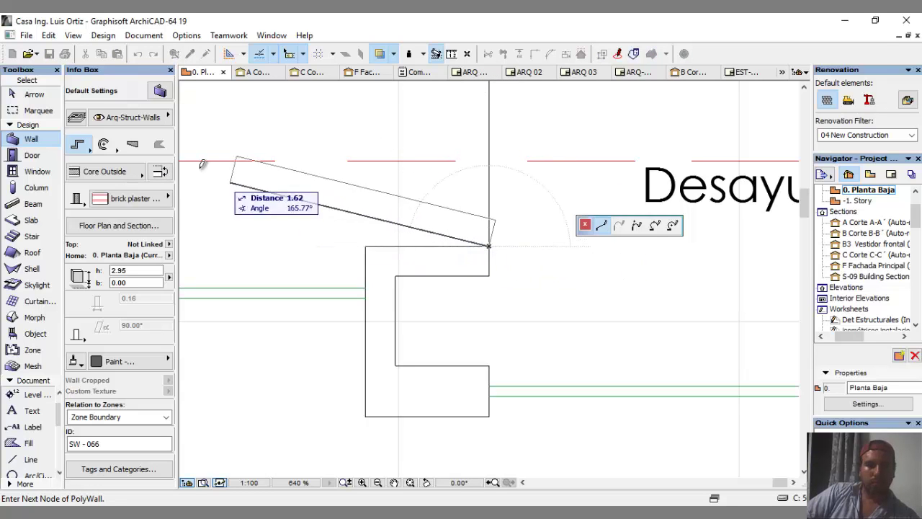
click(366, 246)
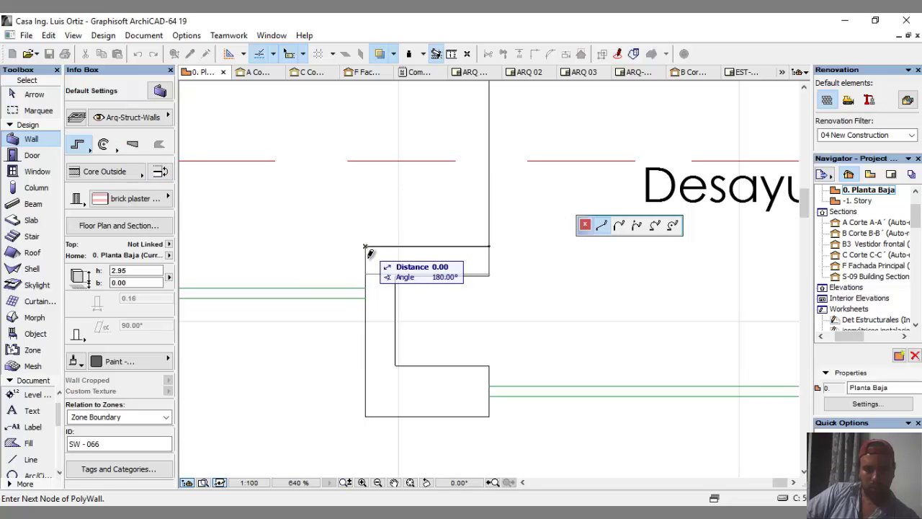
click(366, 247)
Draw a 2.00 long wall down the right boundary from the lower outer corner of Cuarto a Lavado.
scroll(425, 289, down, 8)
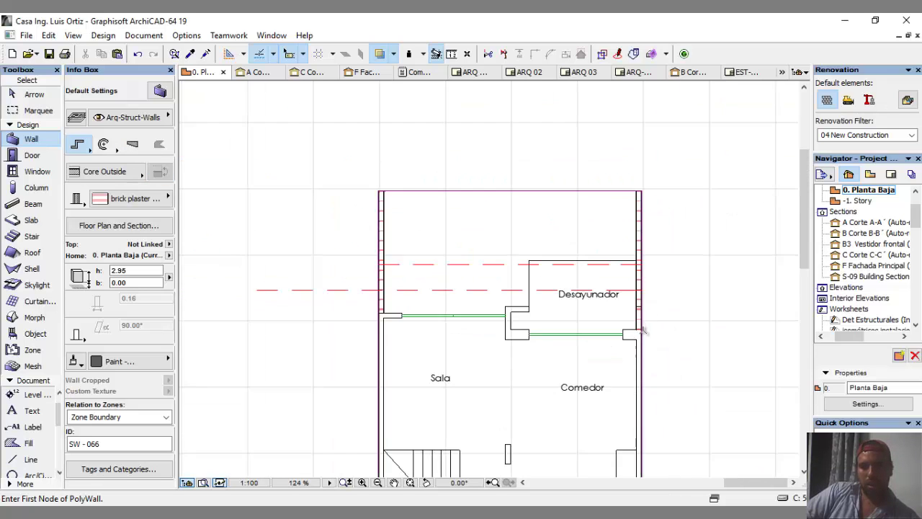
middle_drag(406, 315, 429, 36)
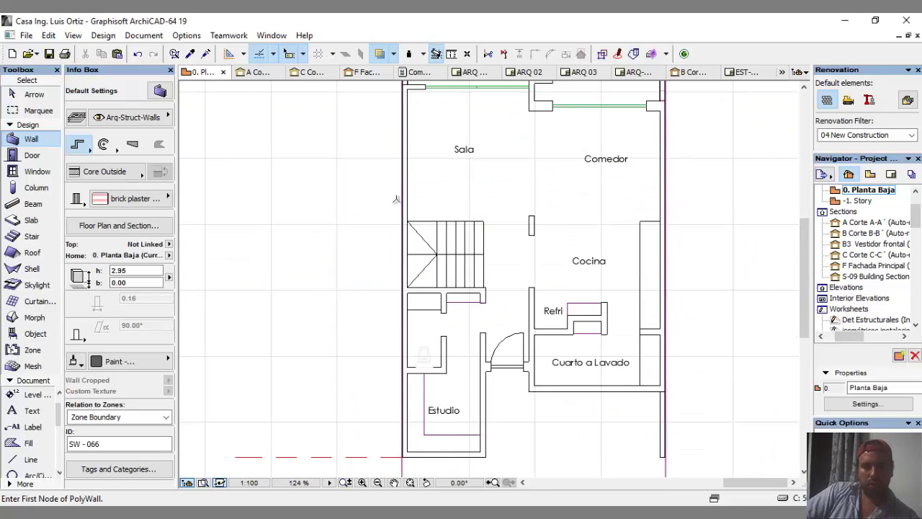
scroll(396, 198, down, 6)
scroll(410, 326, up, 4)
scroll(582, 287, up, 10)
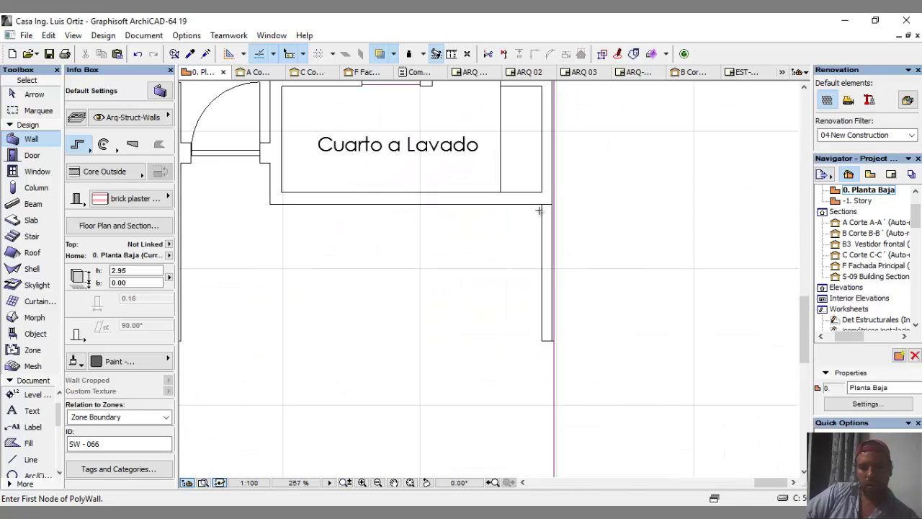
click(581, 196)
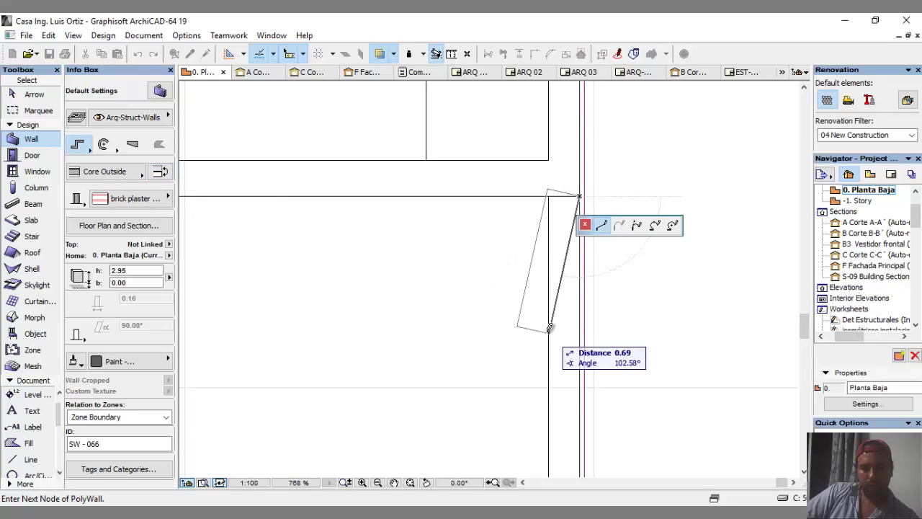
middle_drag(609, 324, 571, 81)
scroll(544, 362, up, 4)
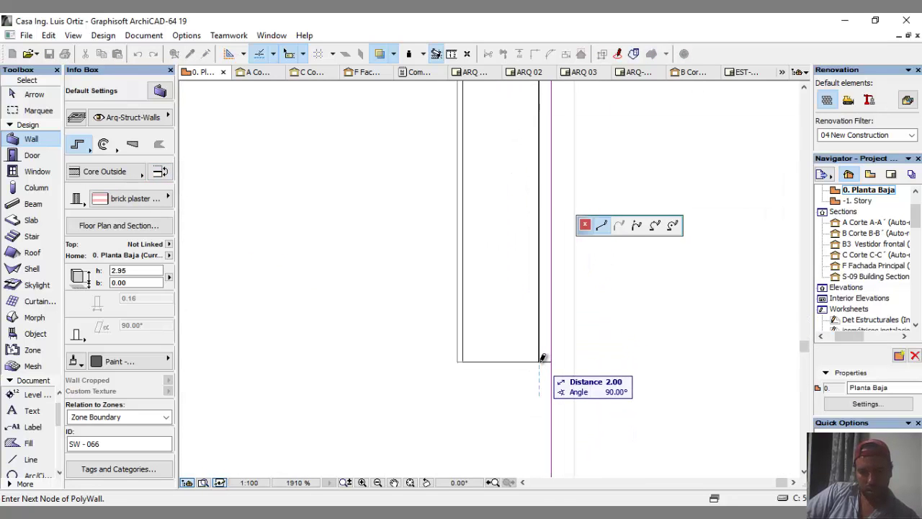
double_click(543, 358)
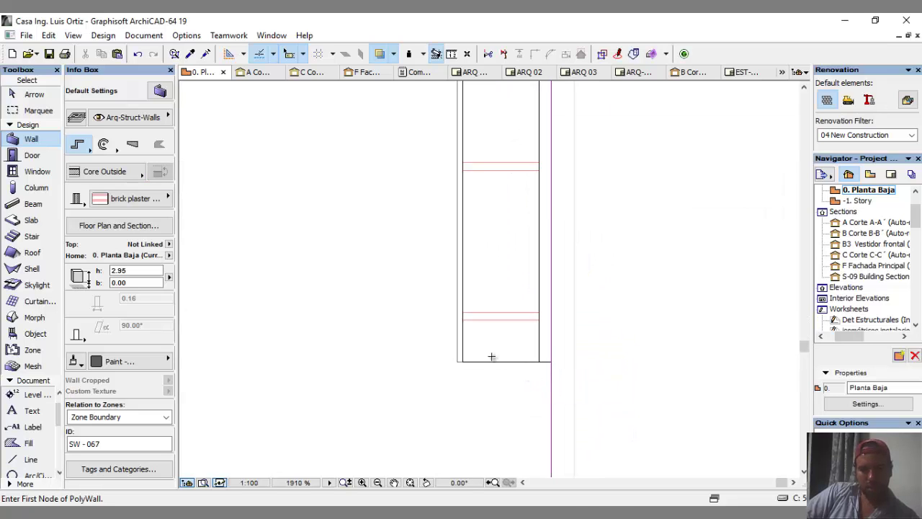
Apply the favorite MTBRRHM A-YSO B-NDA to the Wall default settings.
scroll(492, 357, down, 6)
middle_drag(352, 238, 610, 318)
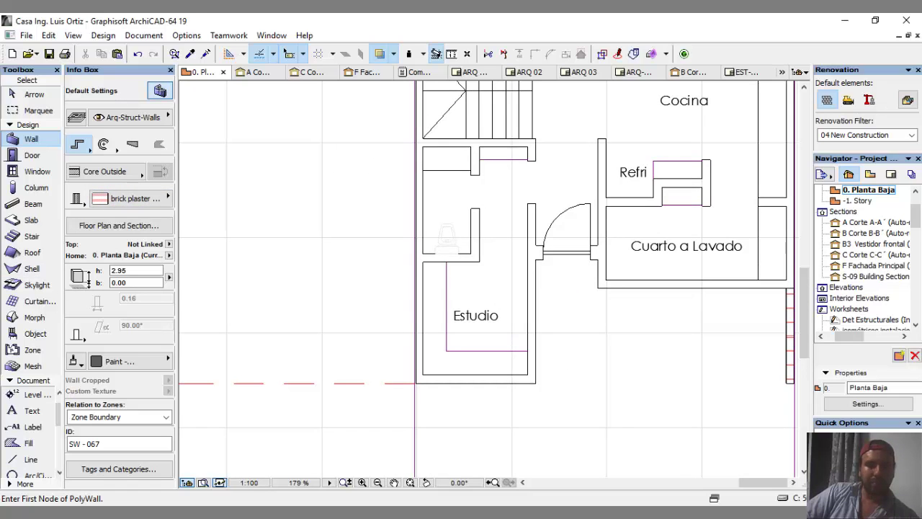
click(160, 90)
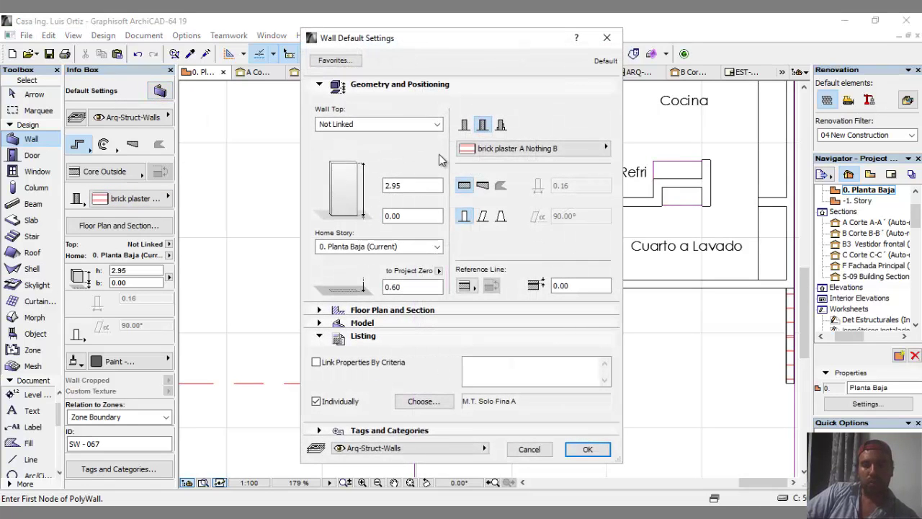
click(335, 61)
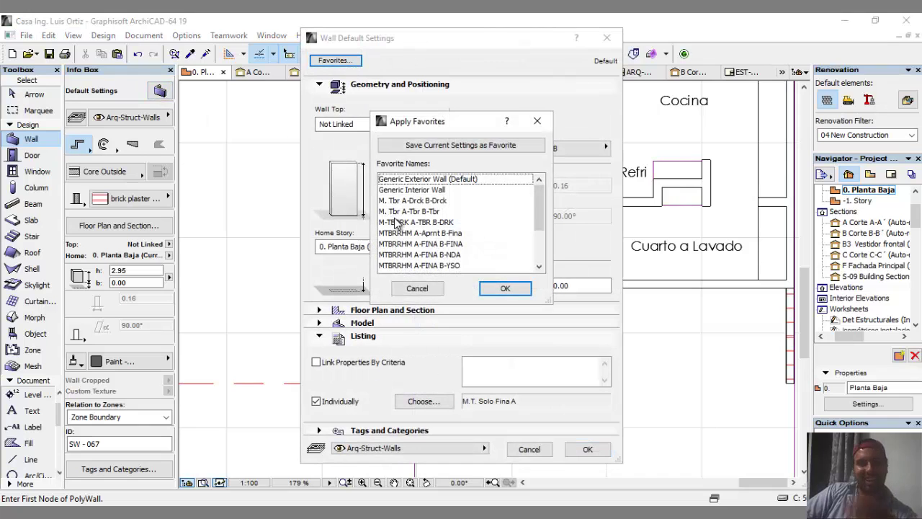
scroll(421, 247, down, 2)
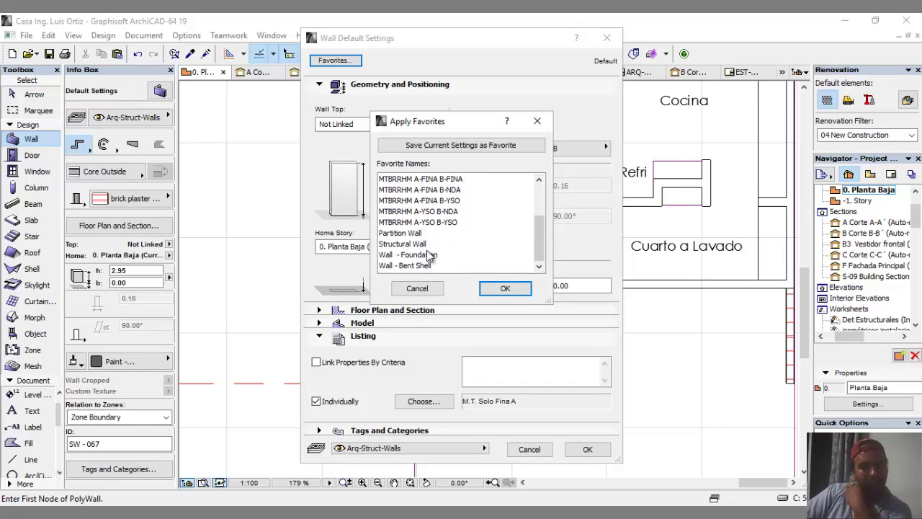
click(436, 214)
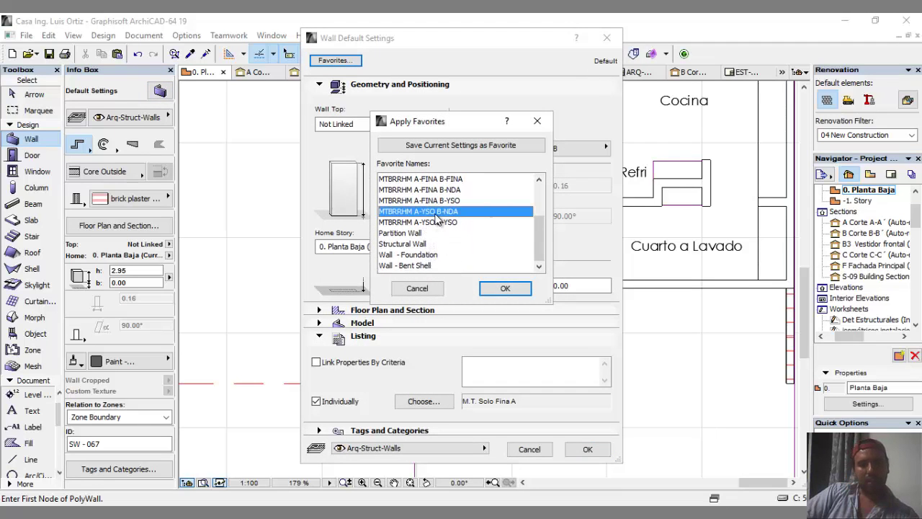
click(505, 287)
click(588, 448)
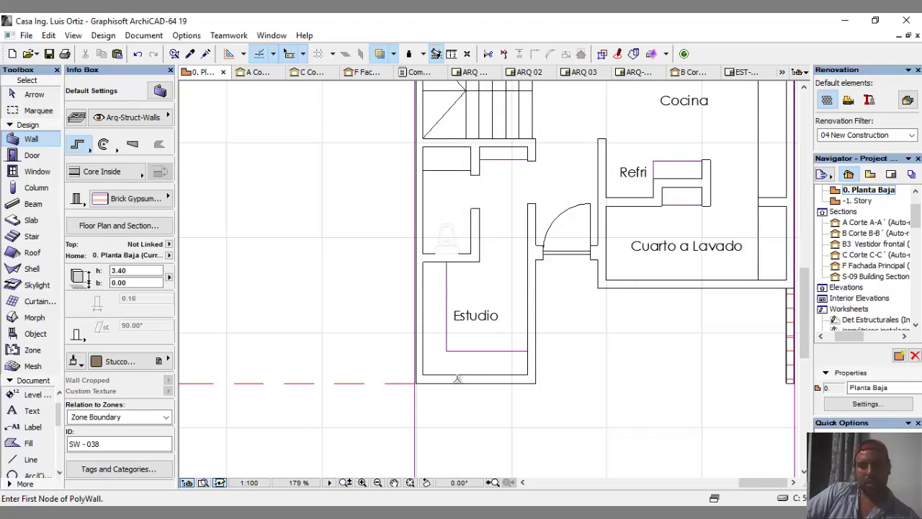
Draw a wall about 11.1 long up the left boundary from Estudio's lower inner corner to the upper edge of Sala's short cross wall.
scroll(457, 379, up, 6)
click(433, 341)
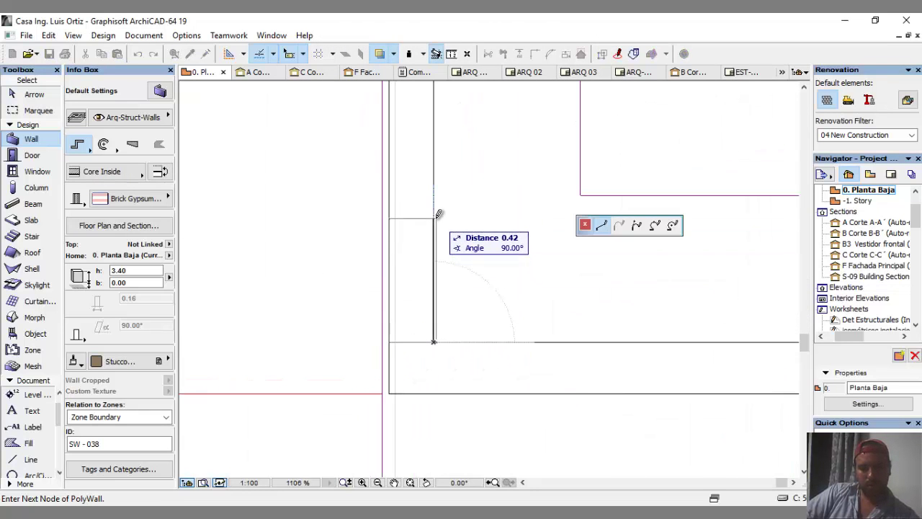
scroll(434, 212, down, 10)
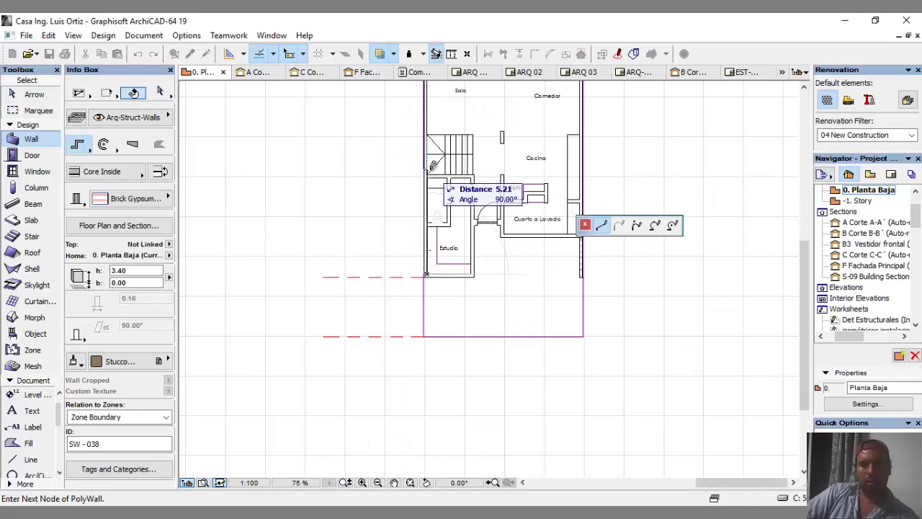
scroll(423, 273, up, 12)
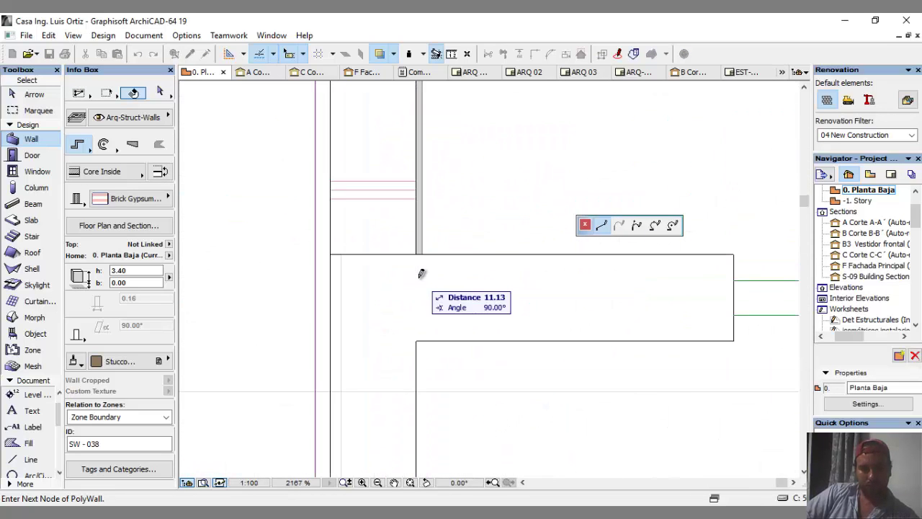
double_click(417, 252)
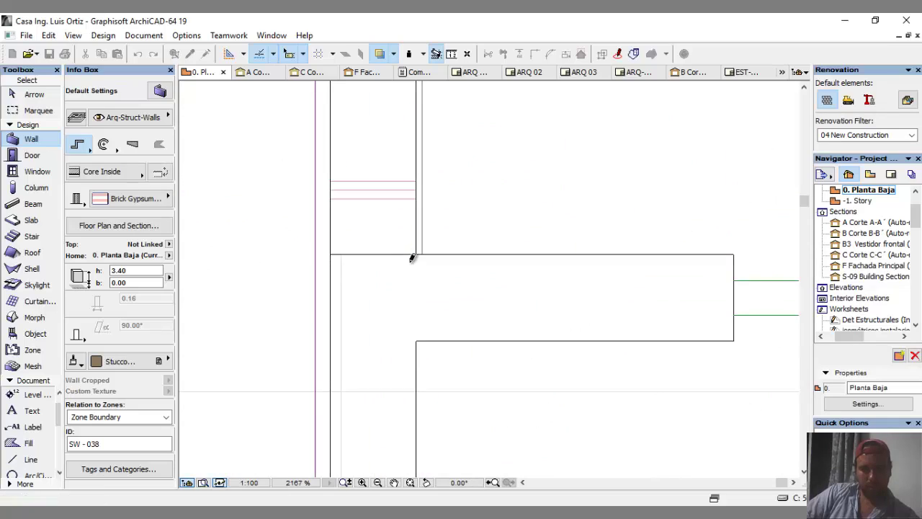
Using the single-wall geometry method, draw a wall down the right boundary from the short cross wall below Desayunador to Cuarto a Lavado's outer corner.
click(79, 144)
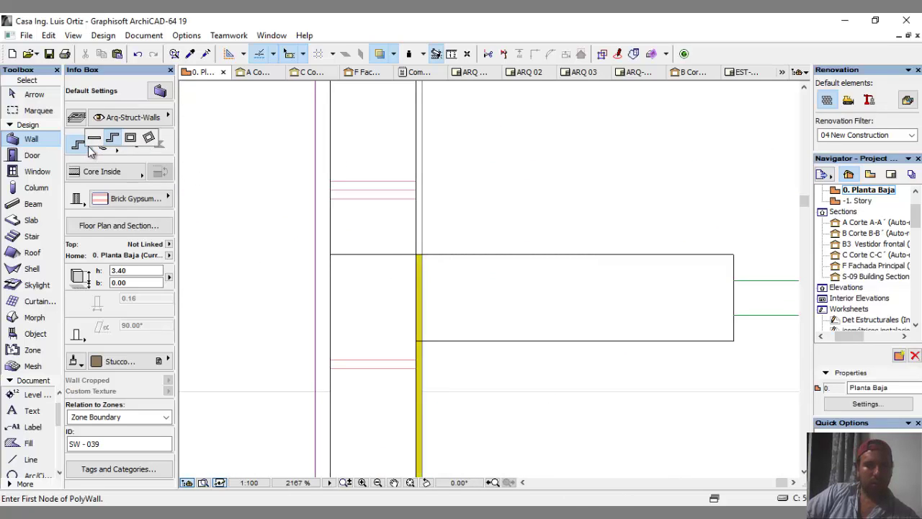
click(80, 141)
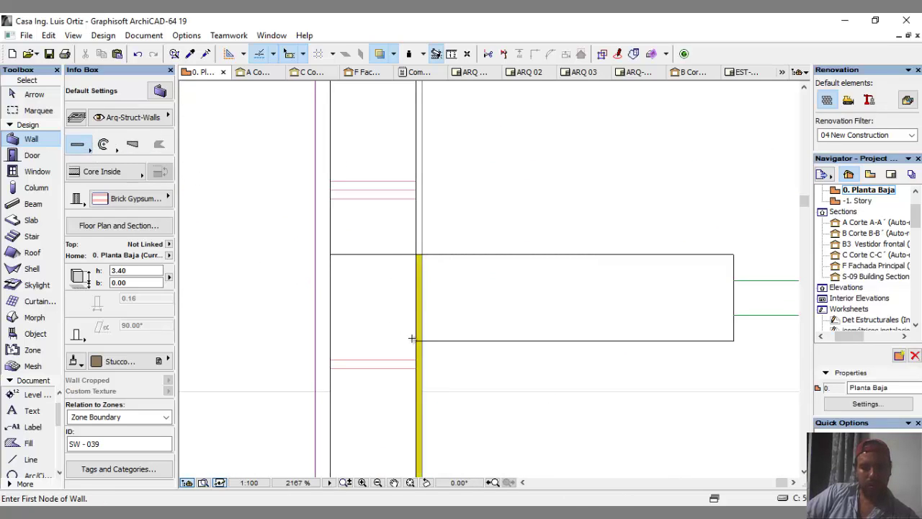
scroll(314, 185, down, 8)
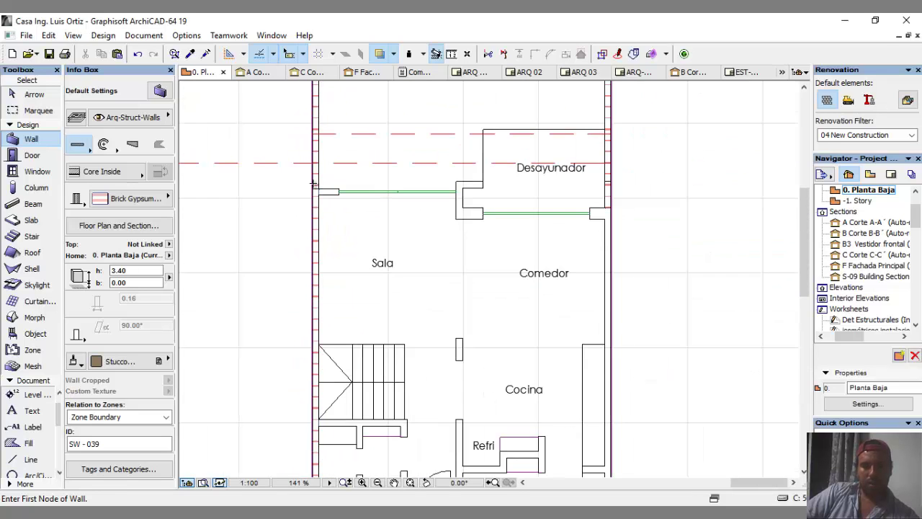
scroll(615, 225, up, 9)
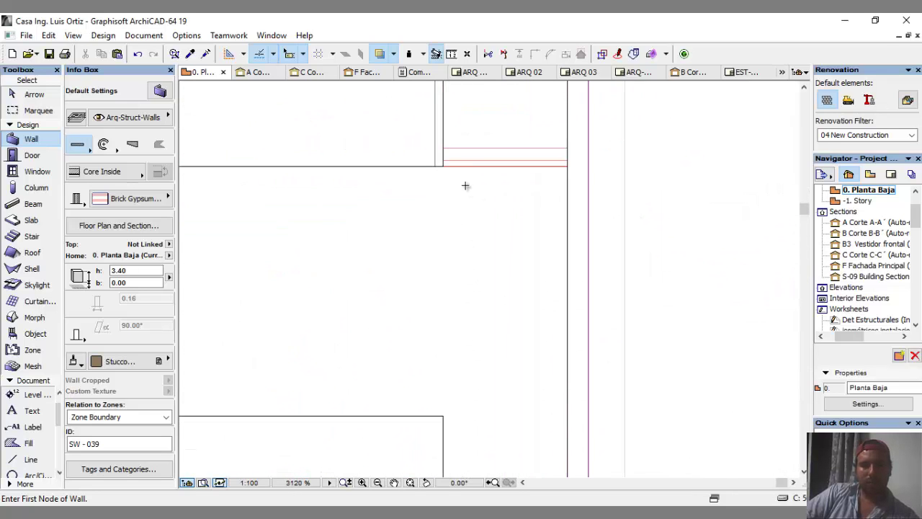
click(445, 162)
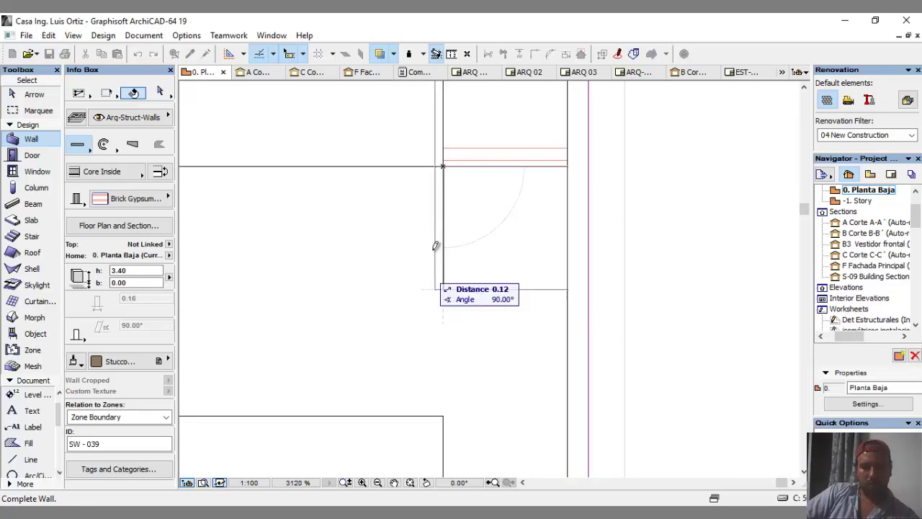
scroll(458, 198, down, 8)
scroll(458, 199, down, 3)
scroll(519, 282, up, 8)
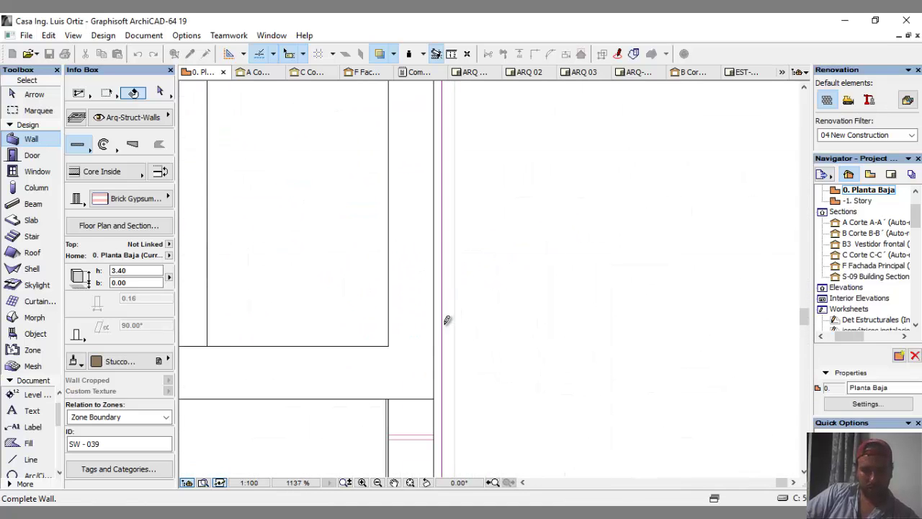
click(393, 392)
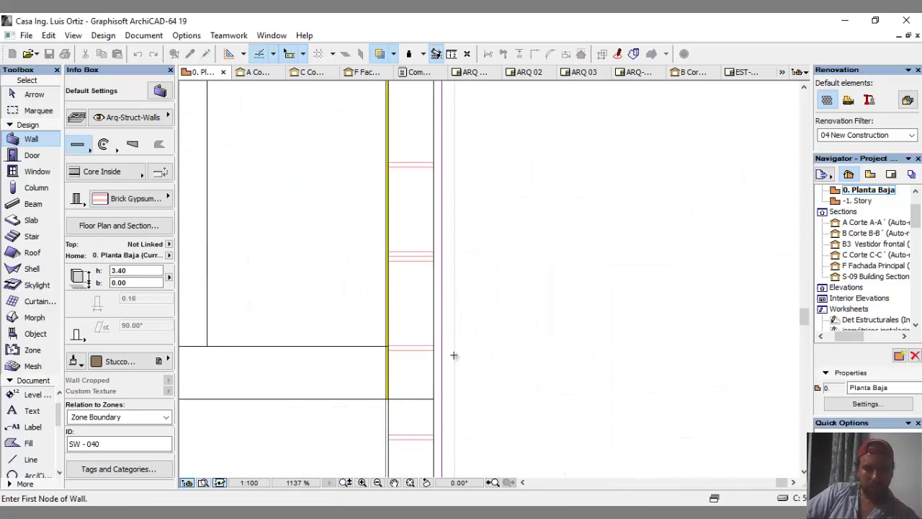
Check the component quantities in the Basic component list, and return to the Planta Baja plan.
scroll(512, 325, down, 3)
scroll(512, 324, down, 3)
middle_drag(374, 254, 619, 345)
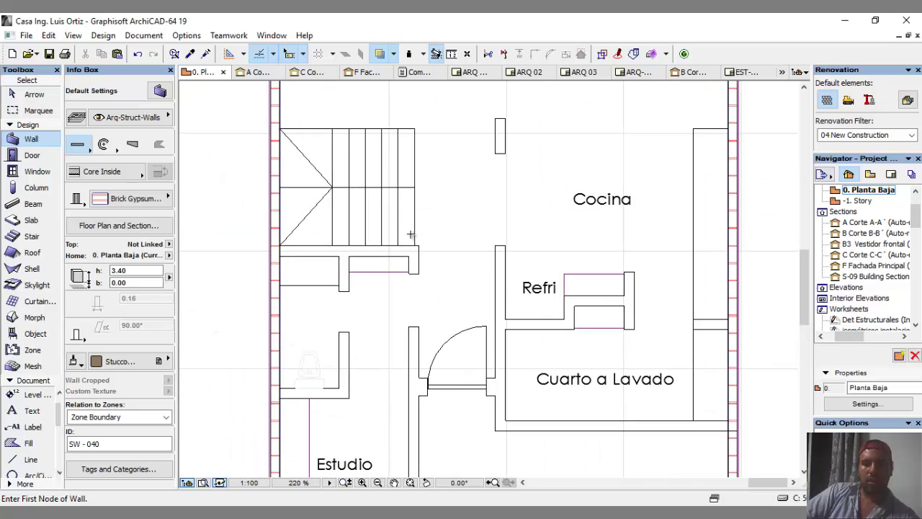
middle_drag(411, 234, 441, 343)
scroll(497, 231, down, 3)
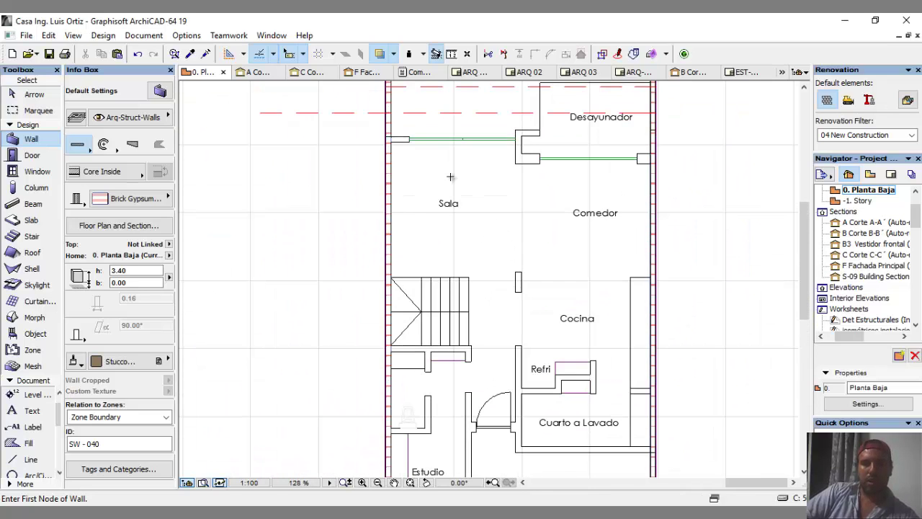
scroll(387, 112, up, 5)
key(Escape)
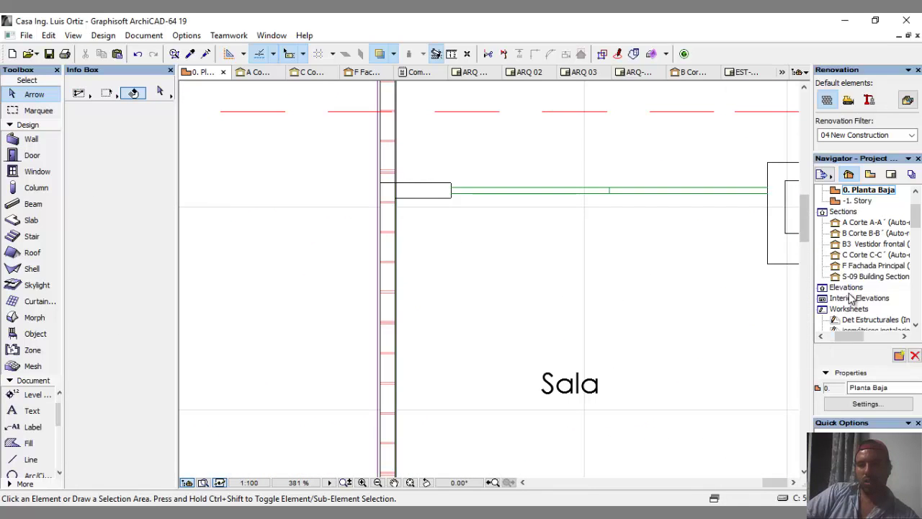
scroll(854, 295, down, 15)
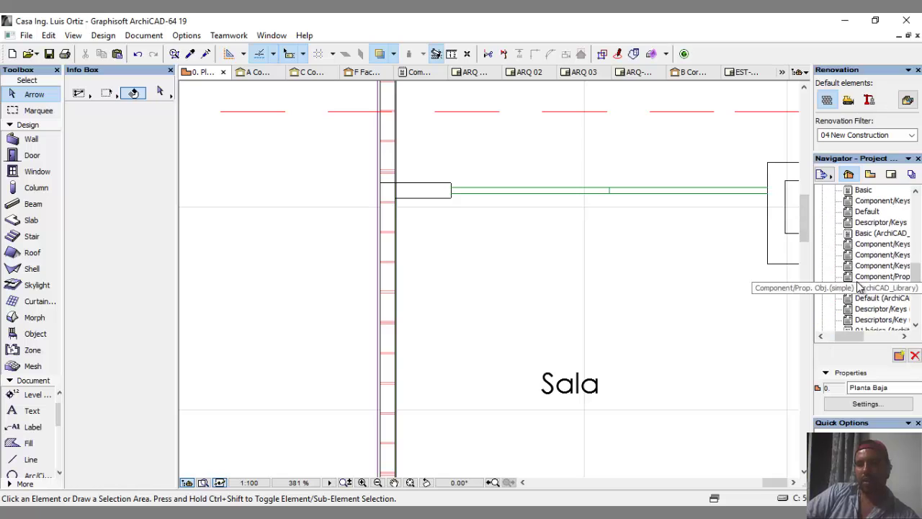
double_click(865, 190)
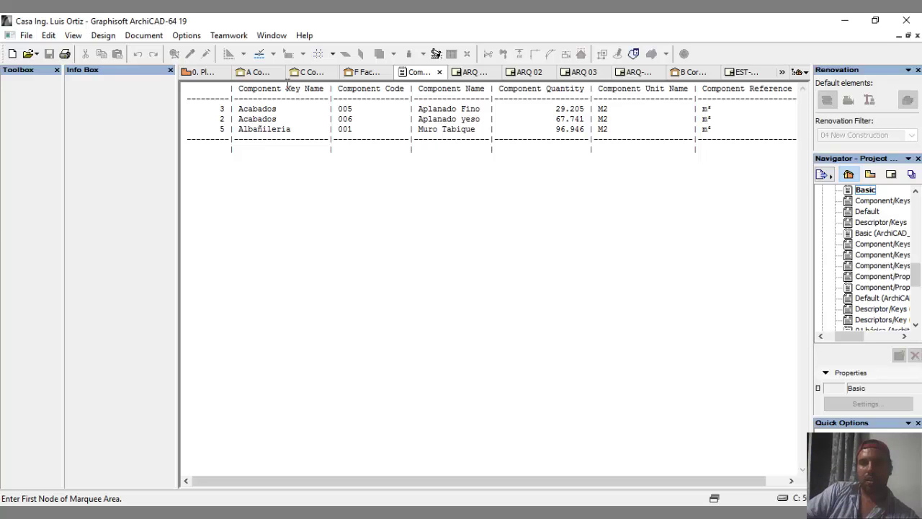
click(216, 75)
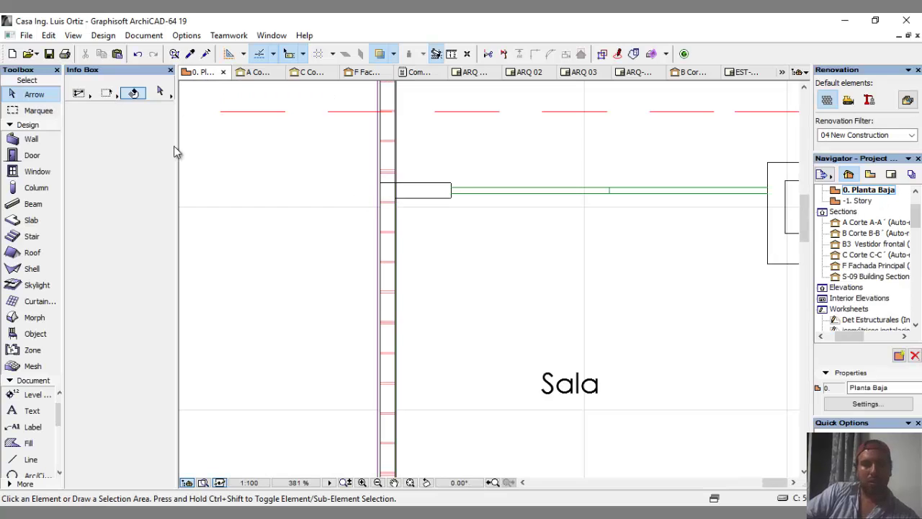
Apply the favorite MTBRRHM A-FINA B-YSO to the Wall default settings.
scroll(395, 189, up, 6)
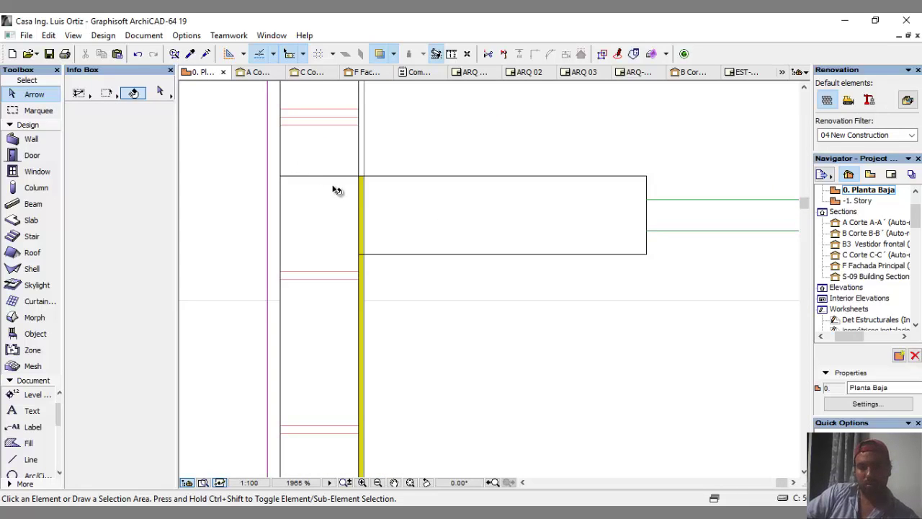
click(39, 139)
click(160, 92)
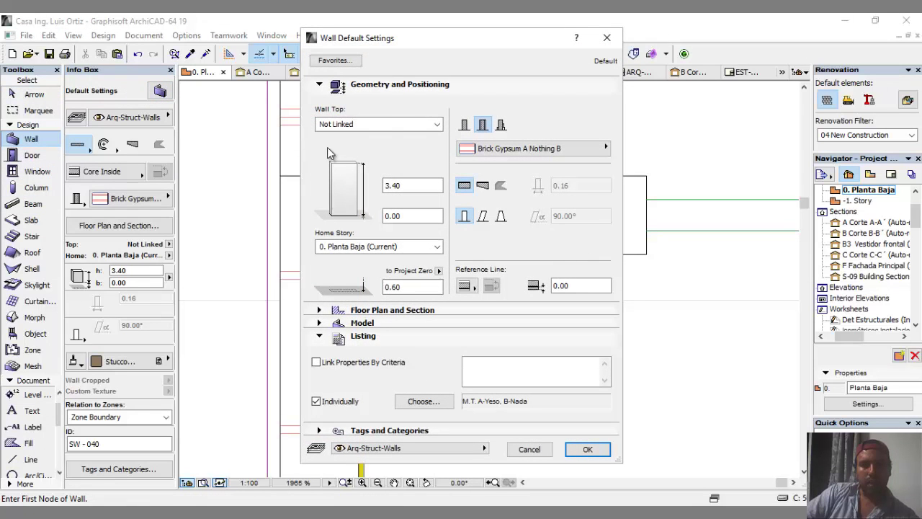
click(337, 61)
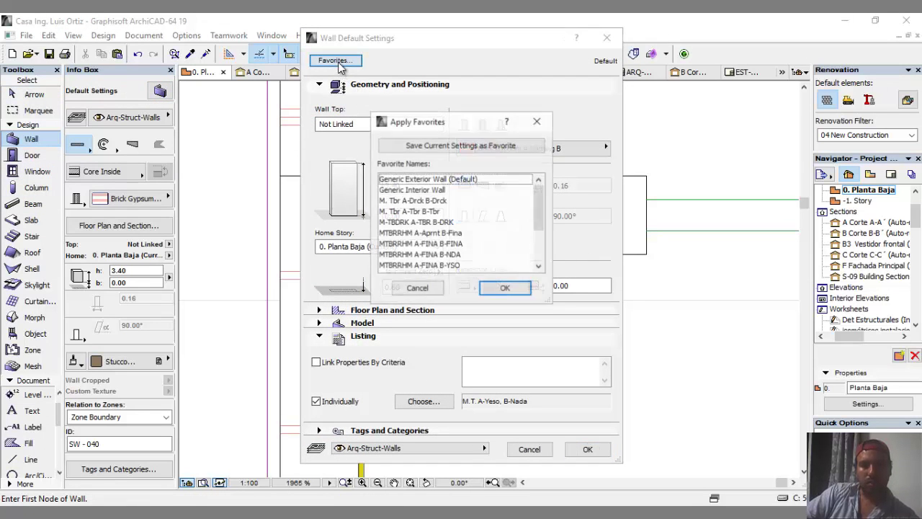
click(447, 265)
click(504, 287)
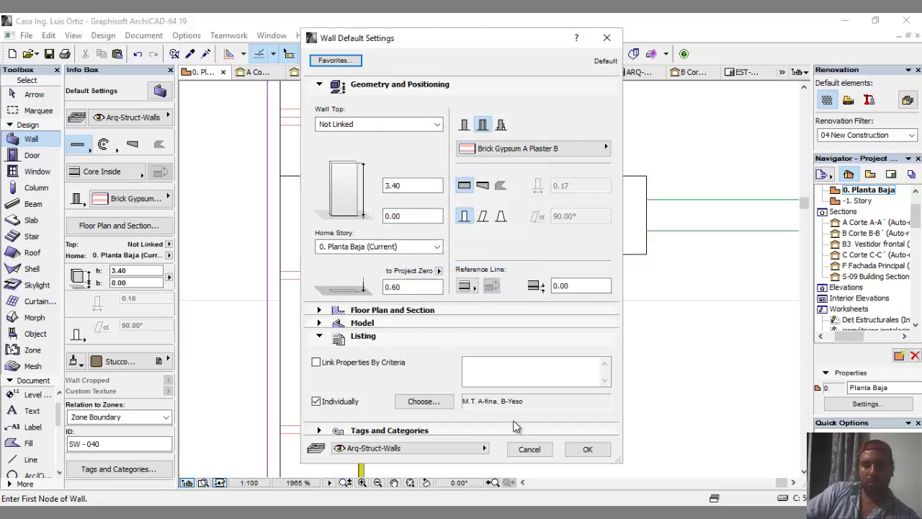
click(587, 449)
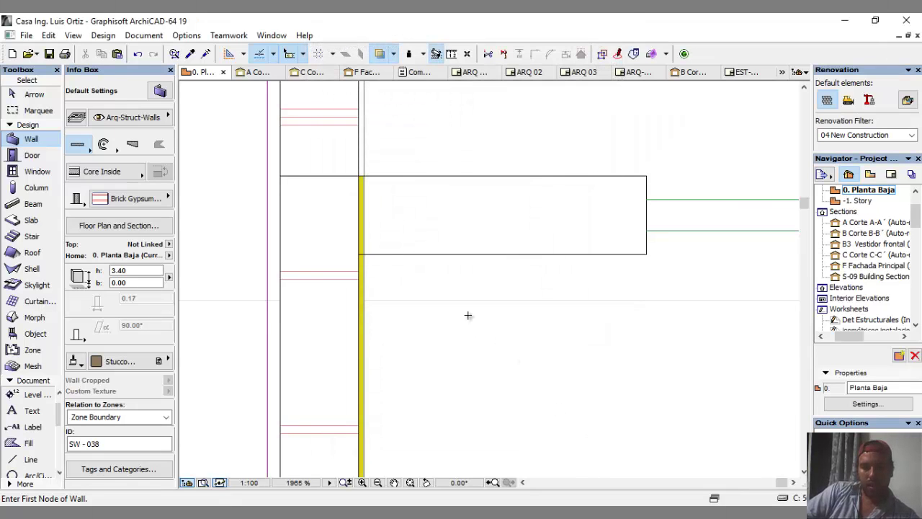
Draw a horizontal wall about 3.8 long above Sala, from the left boundary wall to the inner edge of the C-shaped outline.
click(356, 254)
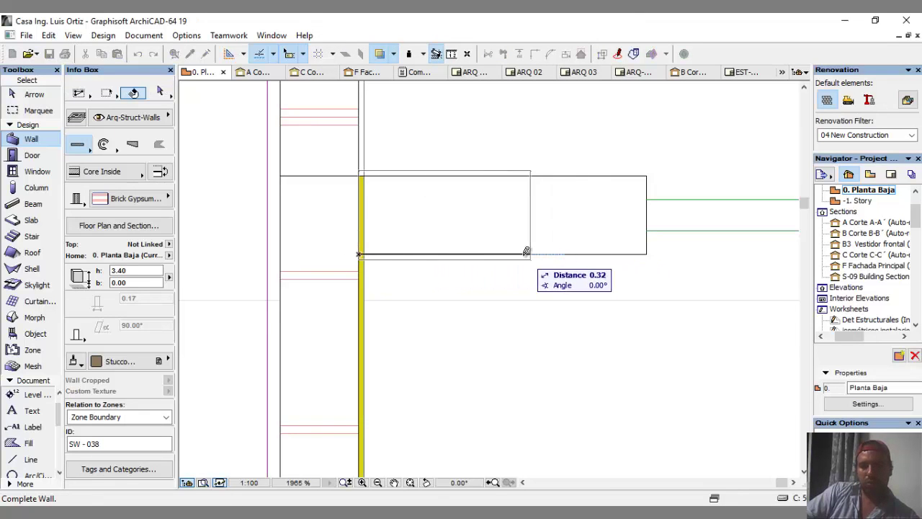
scroll(548, 256, down, 8)
scroll(634, 259, up, 3)
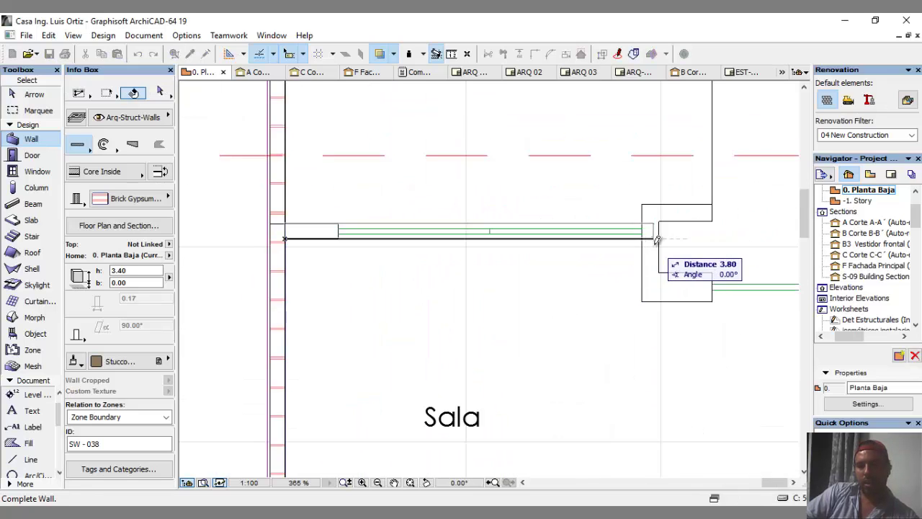
scroll(657, 240, up, 3)
click(668, 224)
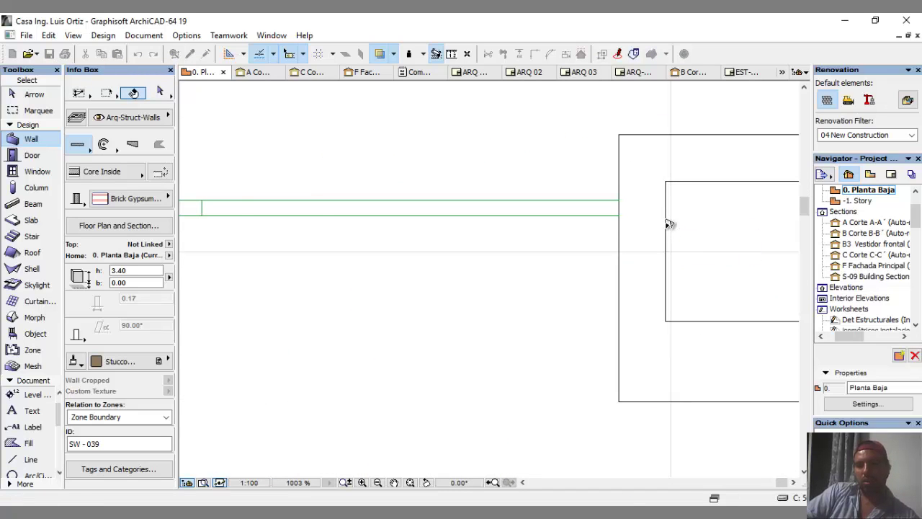
scroll(681, 259, down, 2)
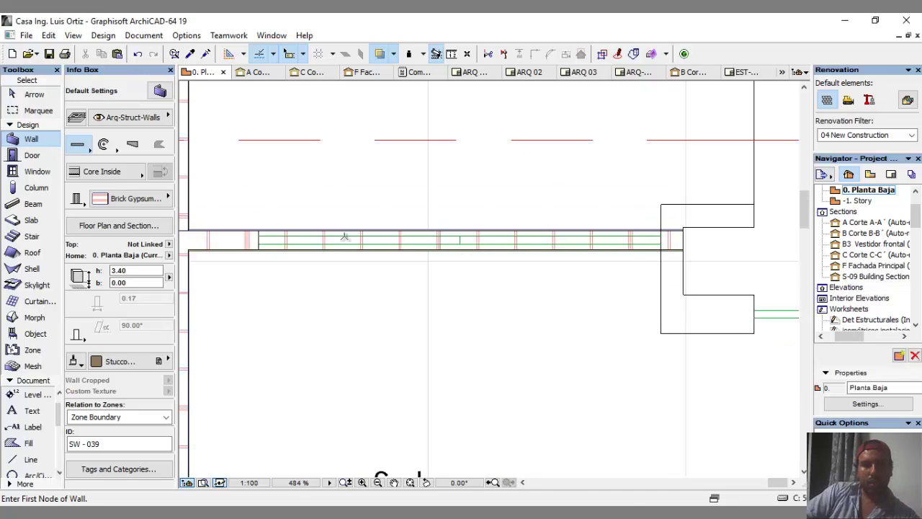
key(Escape)
Place a 2.12 by 2.10 Sliding Door 19 near the middle of the new wall above Sala.
click(28, 173)
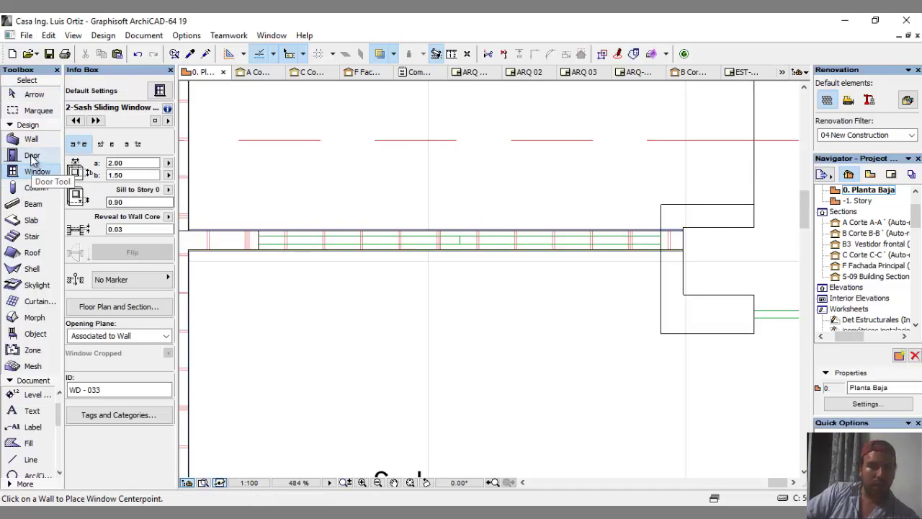
click(32, 156)
click(158, 89)
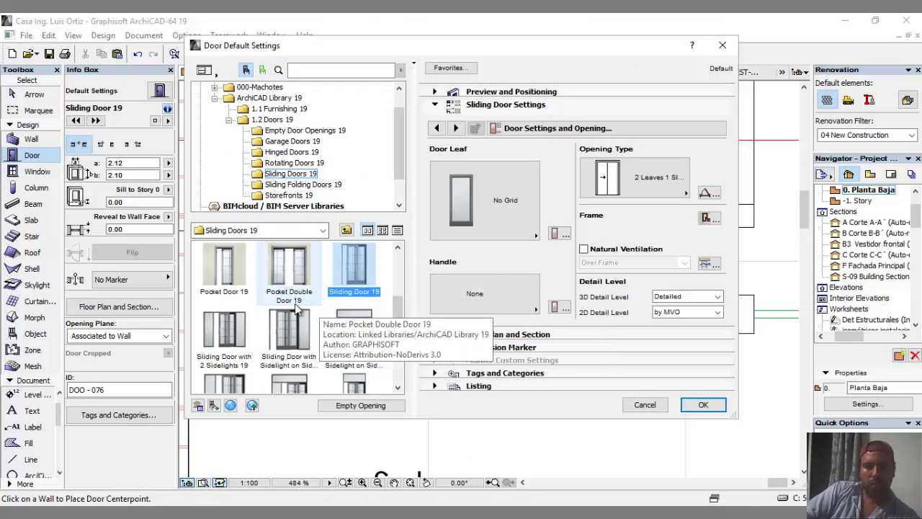
click(700, 406)
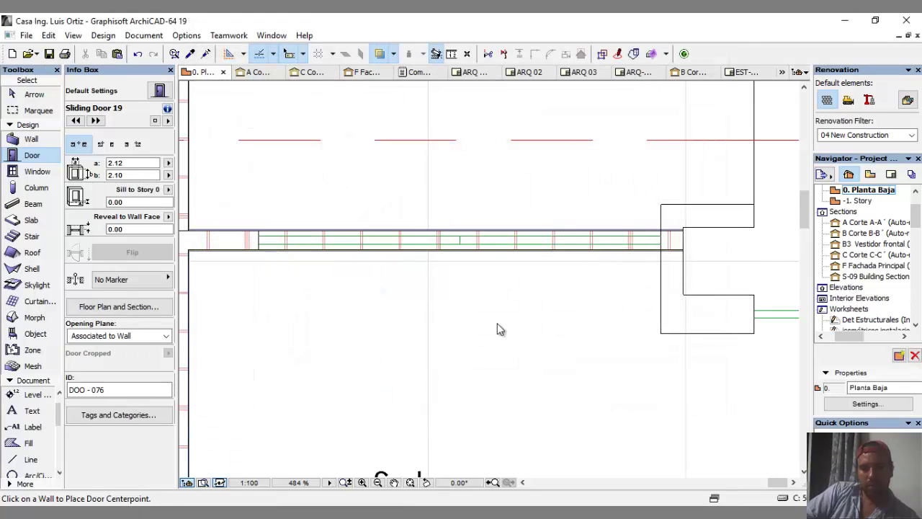
click(424, 229)
click(432, 336)
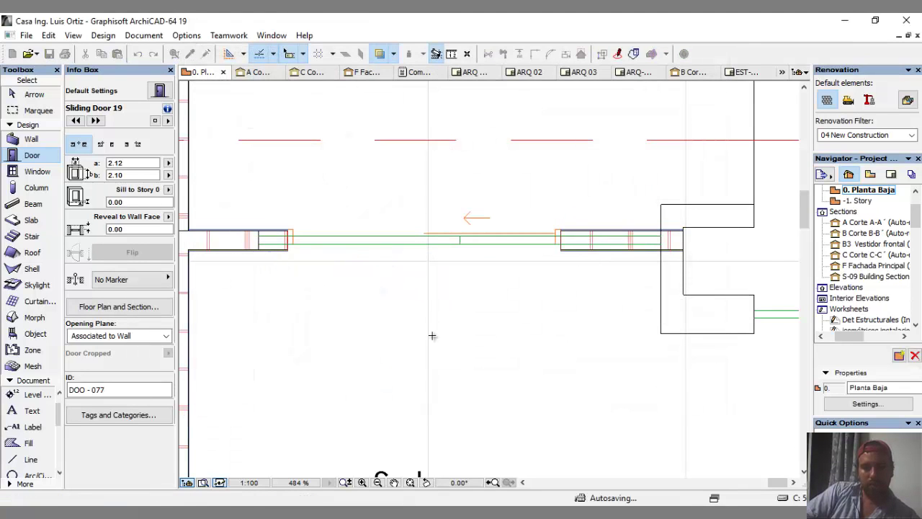
key(Escape)
Stretch both ends of the sliding door to the edges of the opening drawn in the plan above Sala.
click(292, 239)
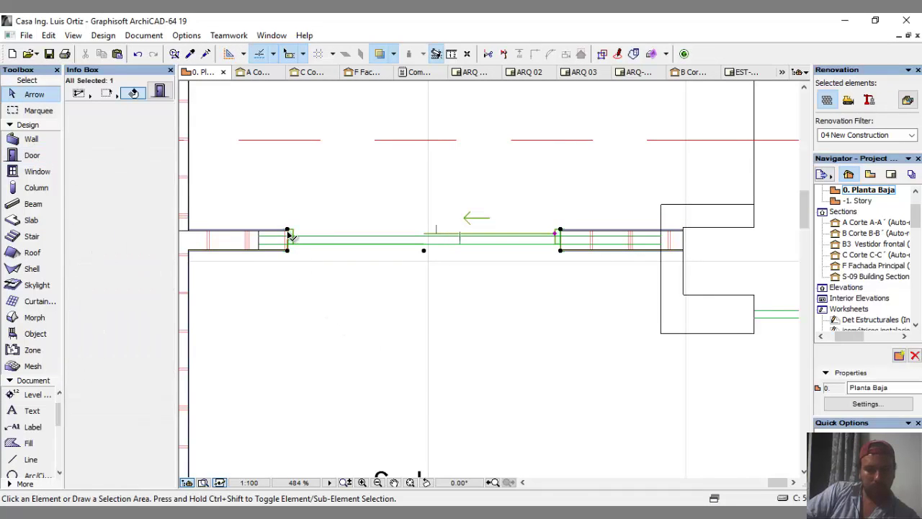
click(560, 231)
click(259, 227)
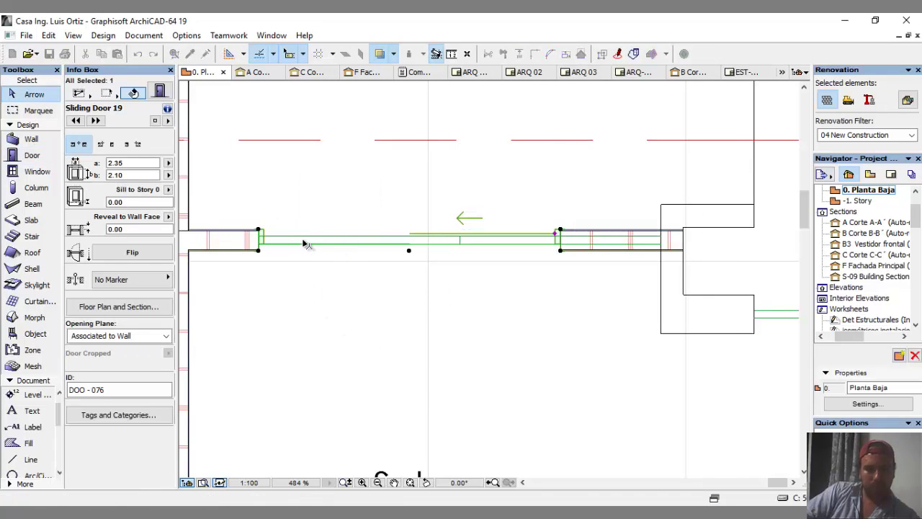
click(560, 232)
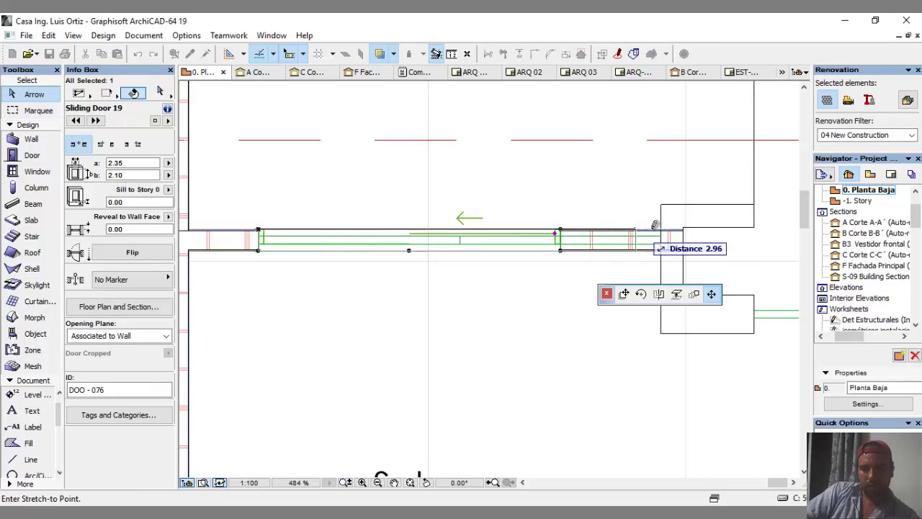
middle_drag(619, 284, 548, 362)
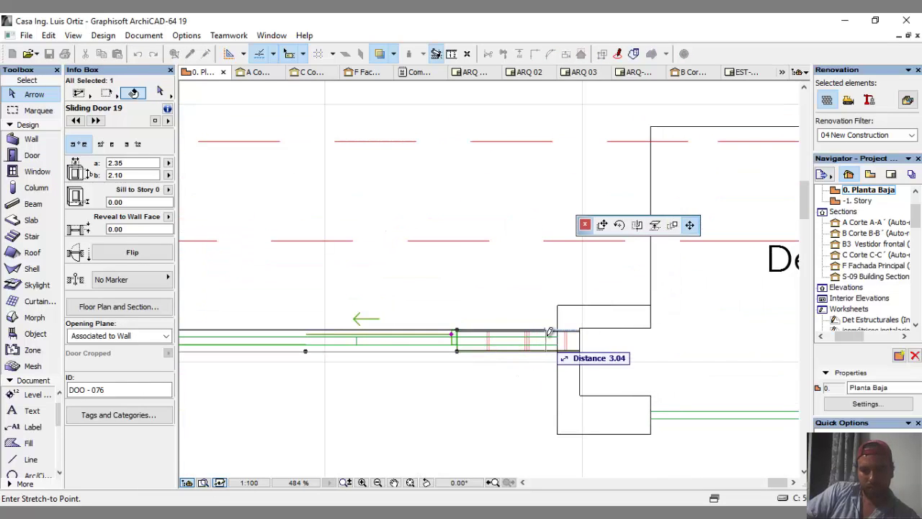
click(575, 351)
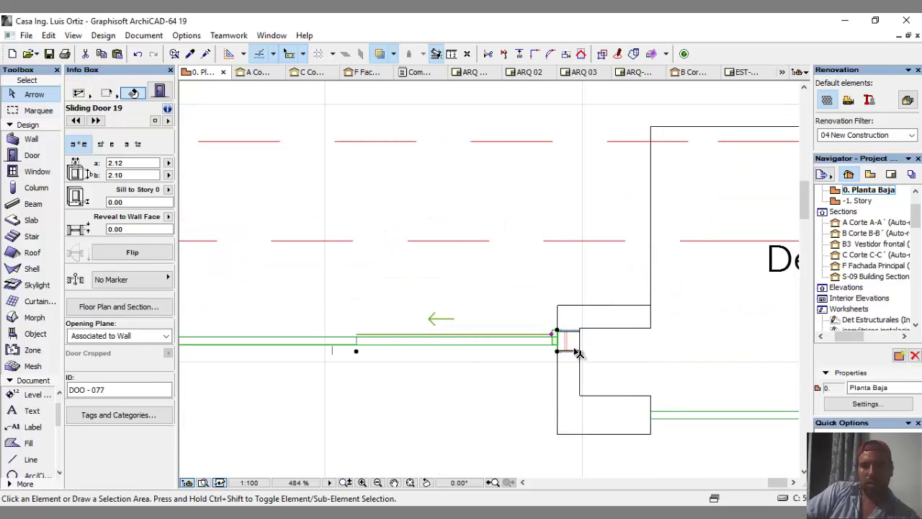
Using the settings of the wall above Sala, draw Cuarto a Lavado's lower wall from the right boundary wall to the room's inner left corner.
key(Escape)
scroll(575, 346, up, 5)
scroll(628, 288, down, 3)
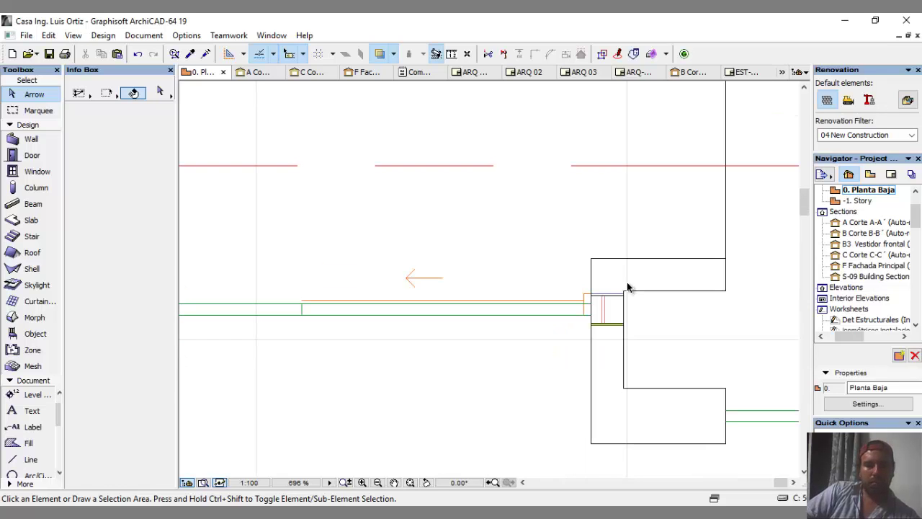
scroll(594, 257, down, 2)
scroll(497, 265, up, 4)
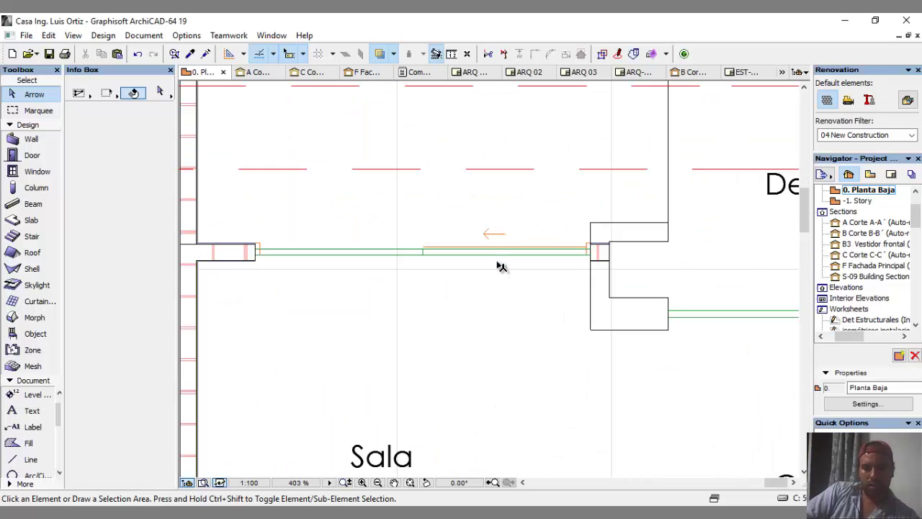
alt+click(233, 255)
scroll(315, 206, down, 6)
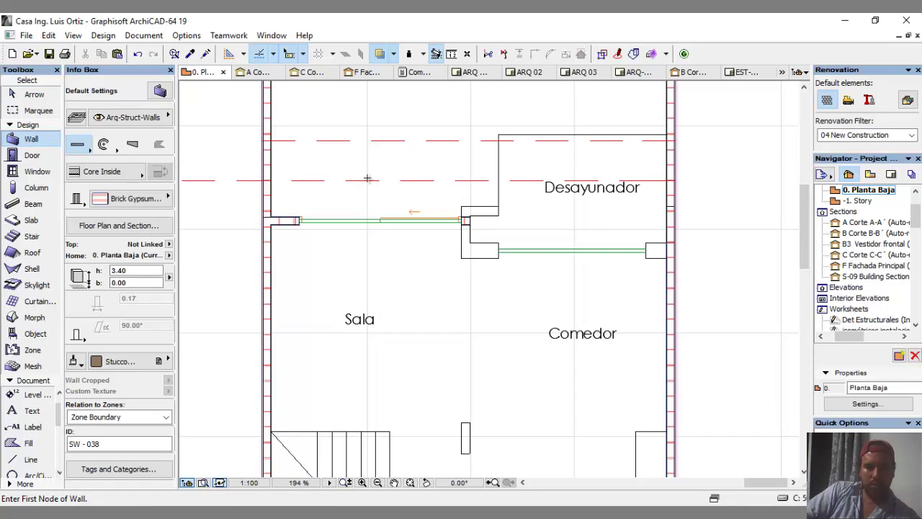
scroll(519, 418, up, 7)
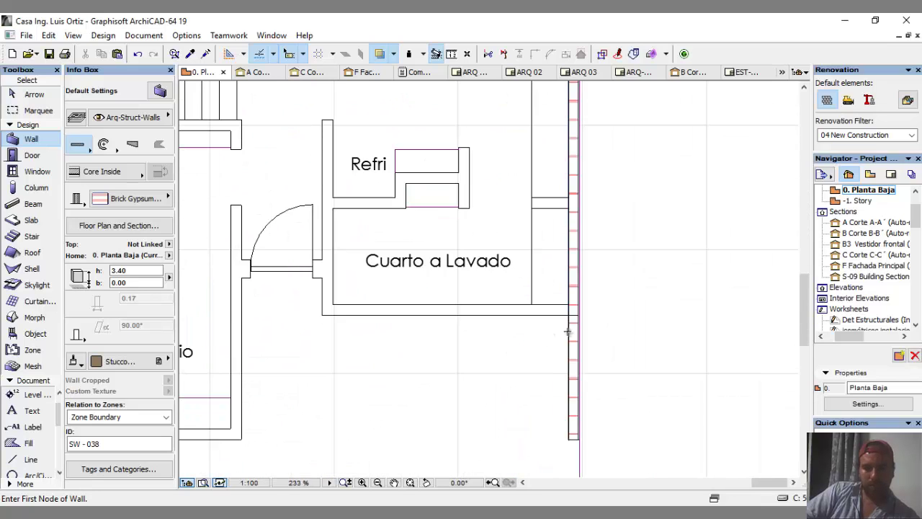
scroll(572, 292, up, 4)
click(572, 249)
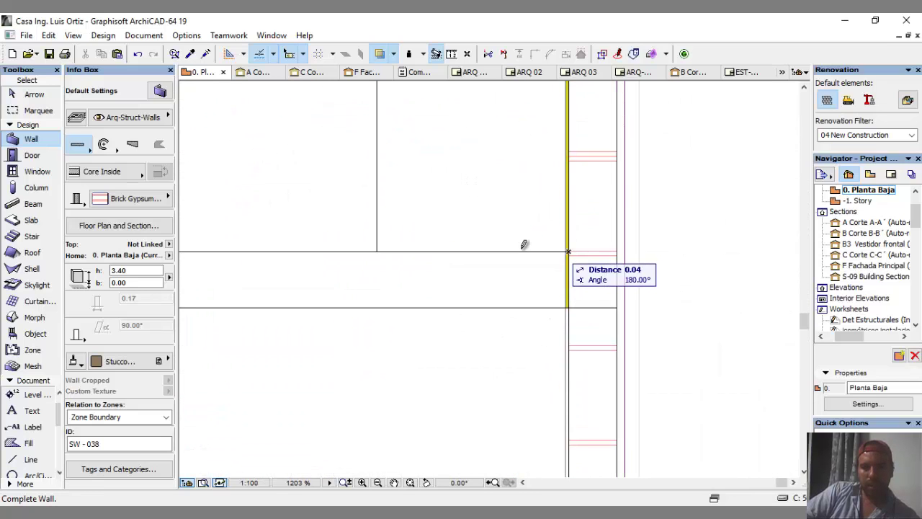
scroll(595, 270, down, 3)
middle_drag(297, 264, 618, 302)
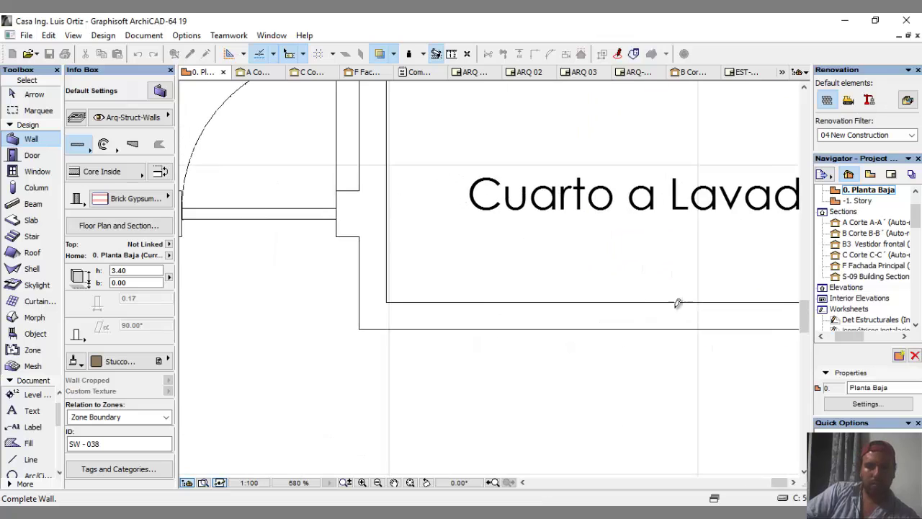
scroll(392, 301, up, 3)
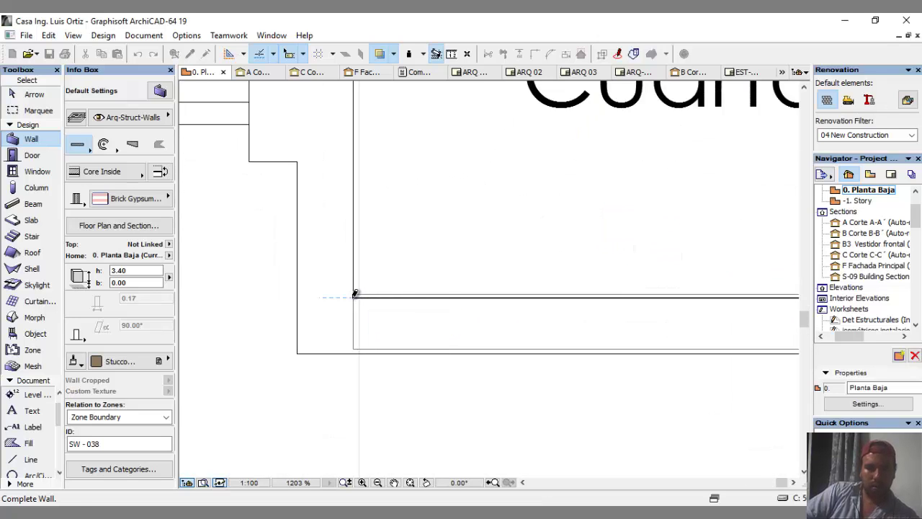
click(355, 294)
scroll(354, 295, down, 2)
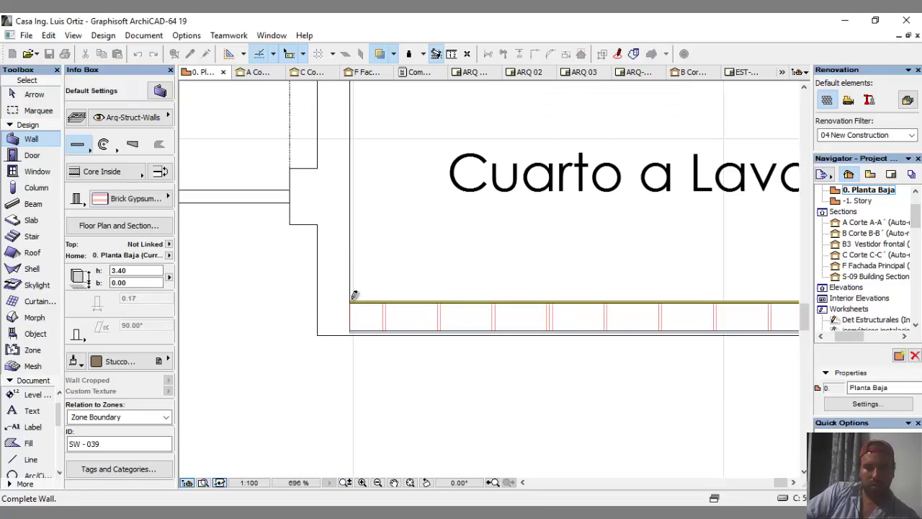
middle_drag(361, 242, 367, 411)
scroll(367, 400, down, 2)
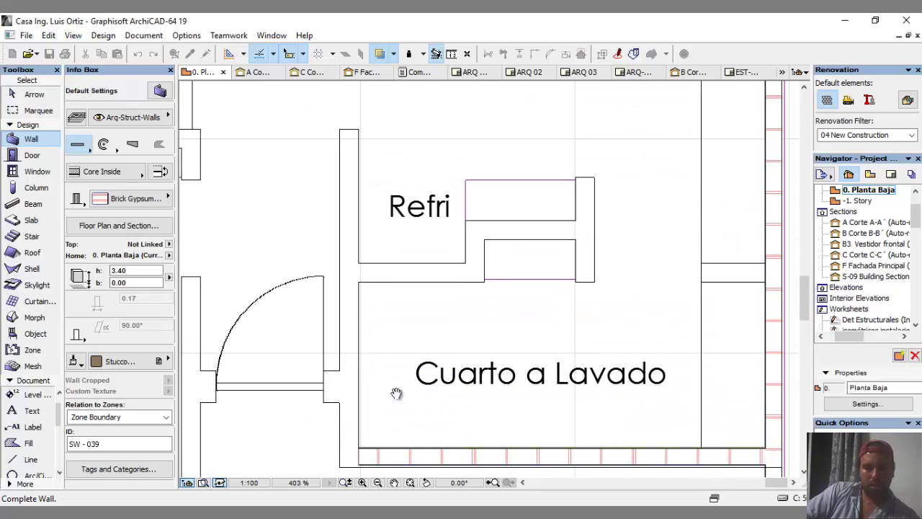
middle_drag(395, 391, 512, 290)
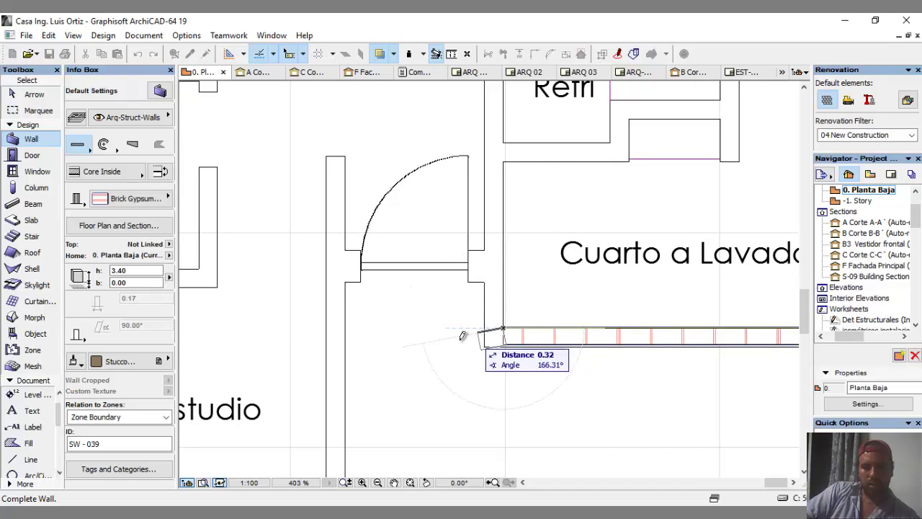
key(Escape)
Draw Cuarto a Lavado's short left wall from the lower inner corner up to the upper edge of the drawn entrance door jamb.
scroll(511, 335, up, 4)
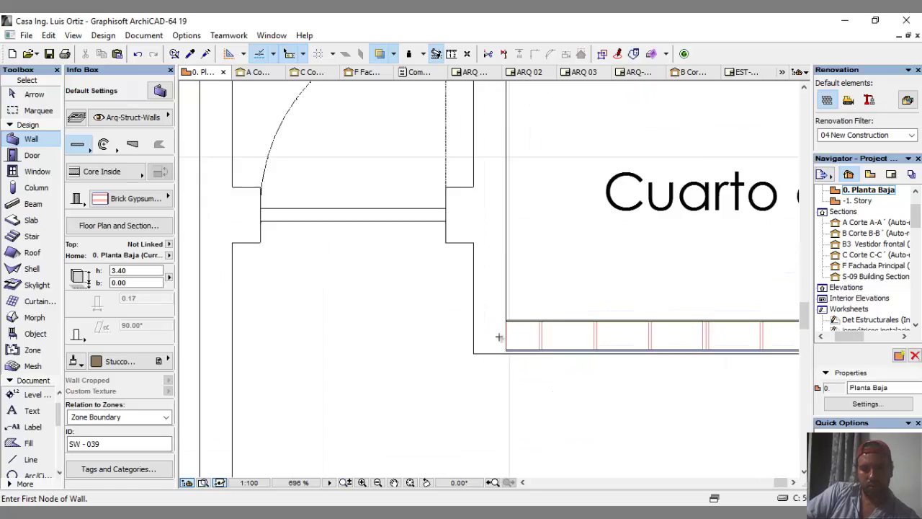
click(511, 310)
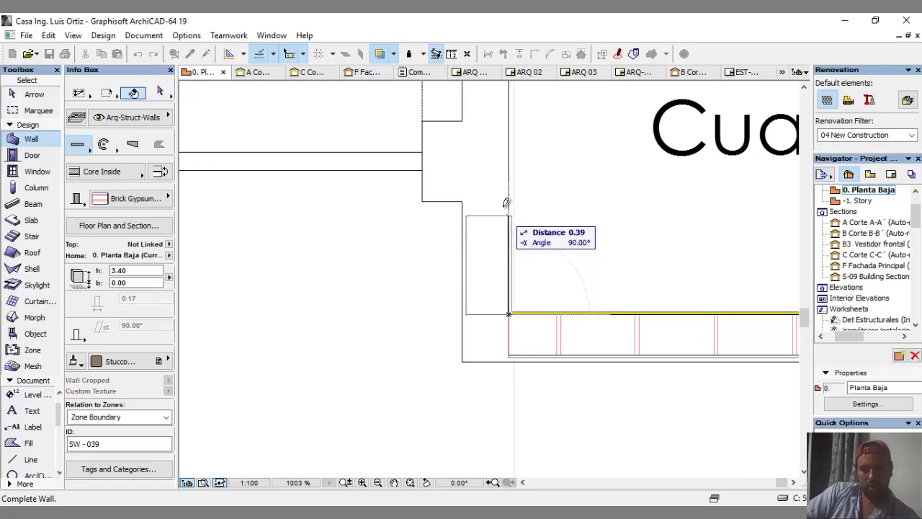
click(462, 121)
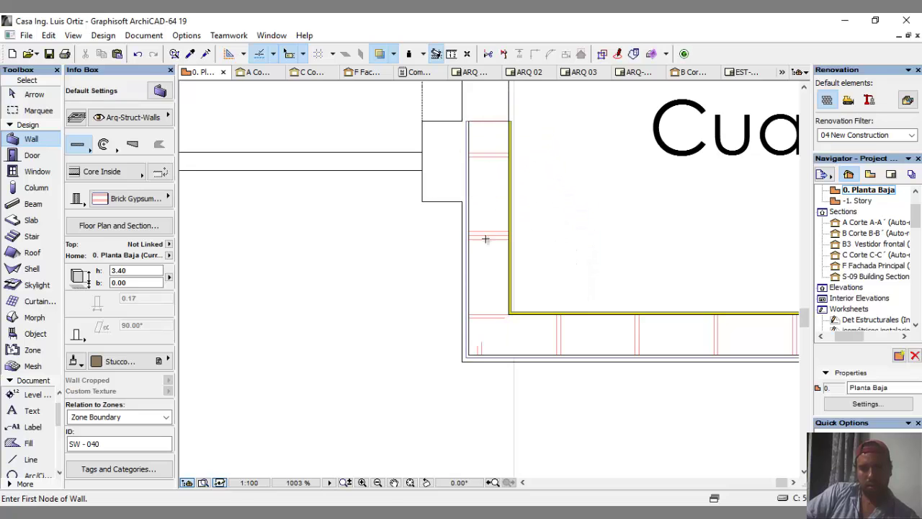
key(Escape)
Reuse the Cuarto a Lavado wall settings to draw Estudio's lower wall from the left boundary wall to the room's inner right corner.
scroll(448, 349, down, 6)
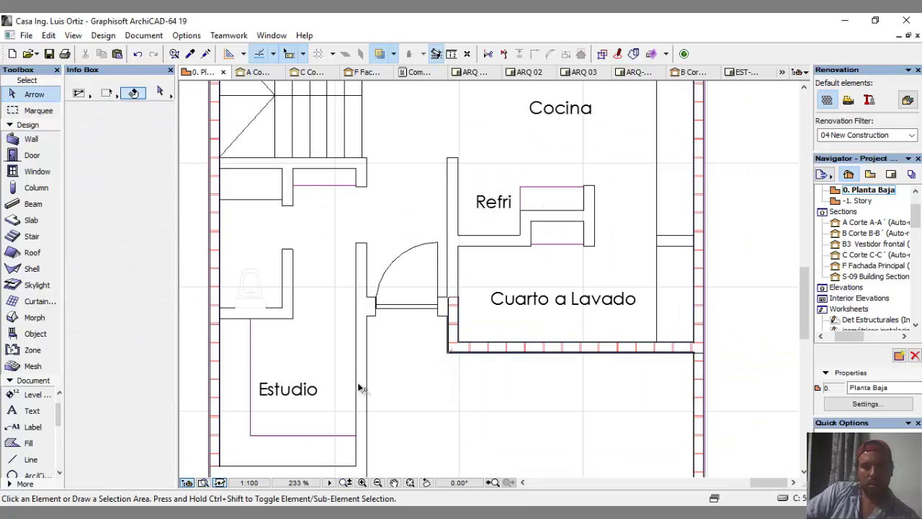
middle_drag(360, 389, 489, 320)
scroll(560, 286, up, 4)
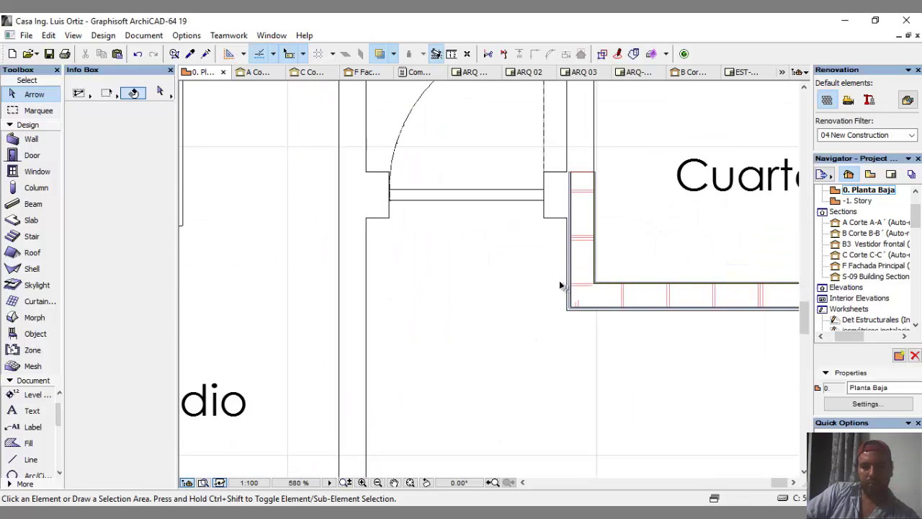
alt+click(594, 258)
scroll(446, 170, down, 3)
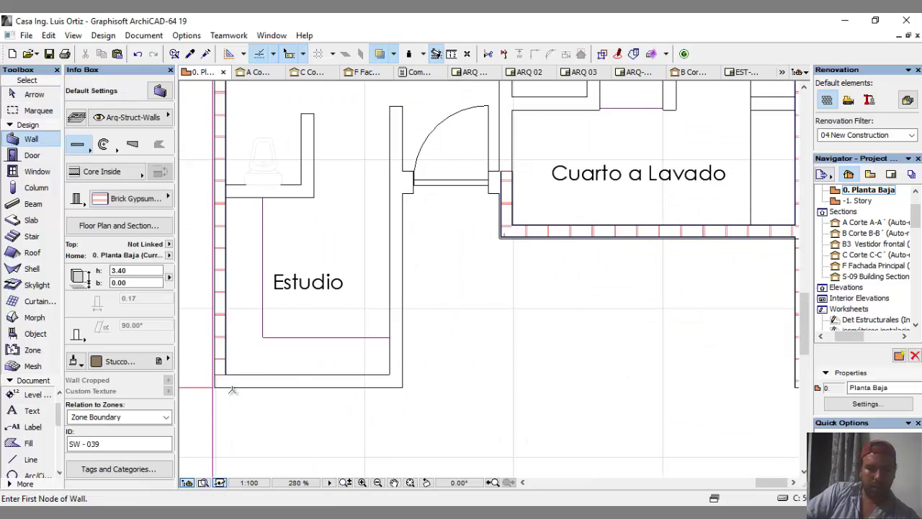
scroll(232, 390, up, 8)
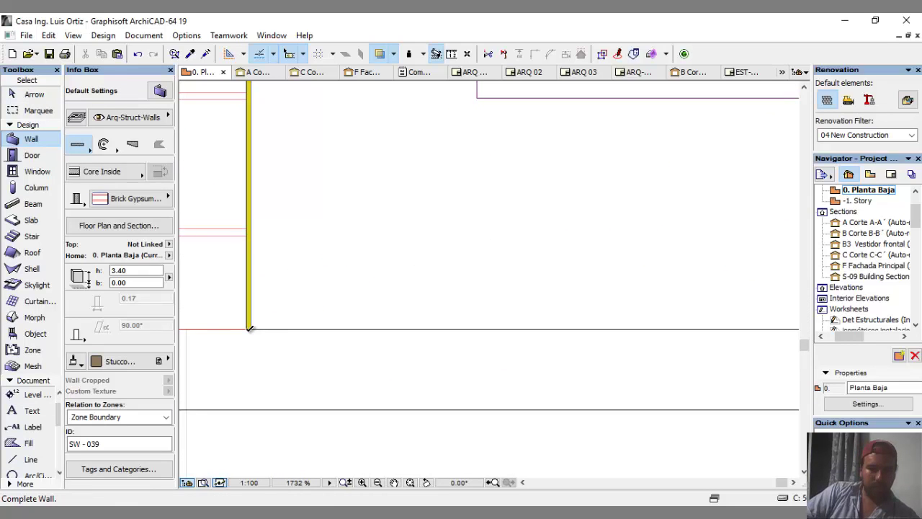
click(248, 329)
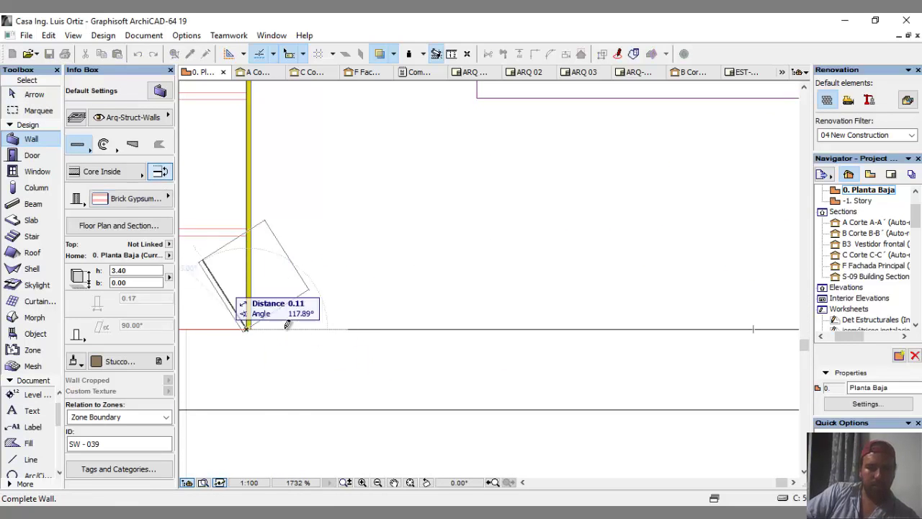
scroll(415, 352, down, 3)
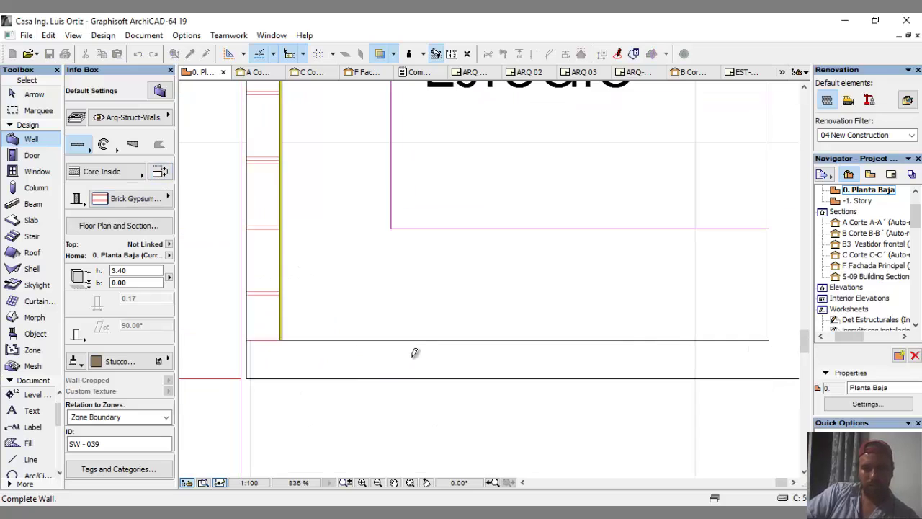
click(771, 336)
click(770, 336)
Draw Estudio's right wall about 2.75 long, from the lower inner corner up to just above the entrance door jamb.
middle_drag(766, 304, 441, 418)
scroll(442, 418, down, 4)
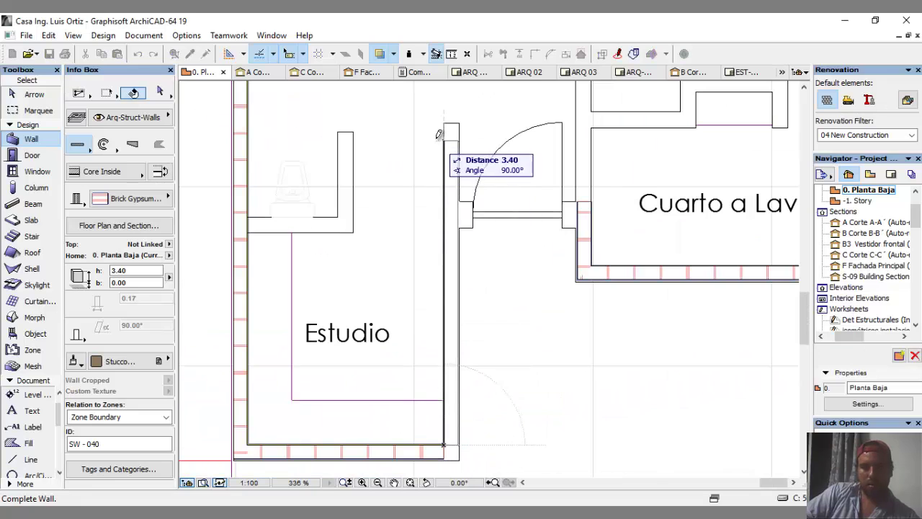
scroll(455, 194, up, 3)
scroll(454, 195, up, 4)
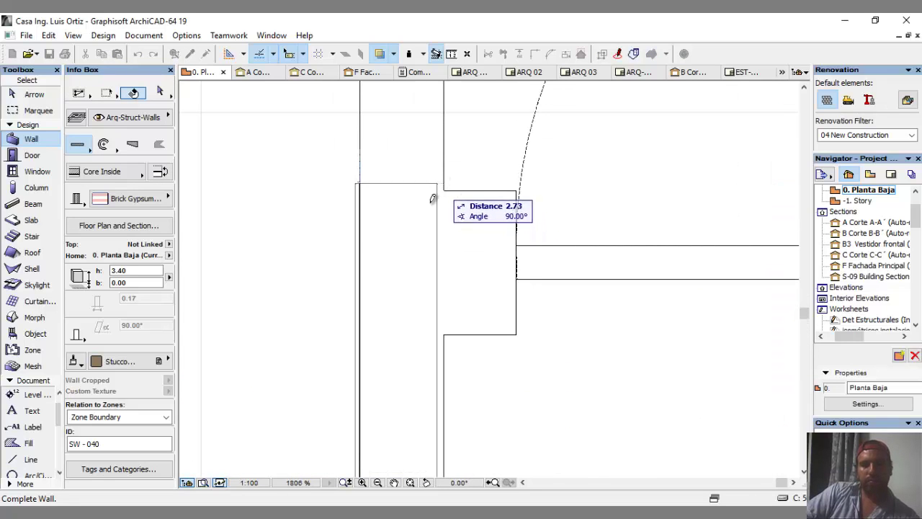
scroll(442, 263, down, 3)
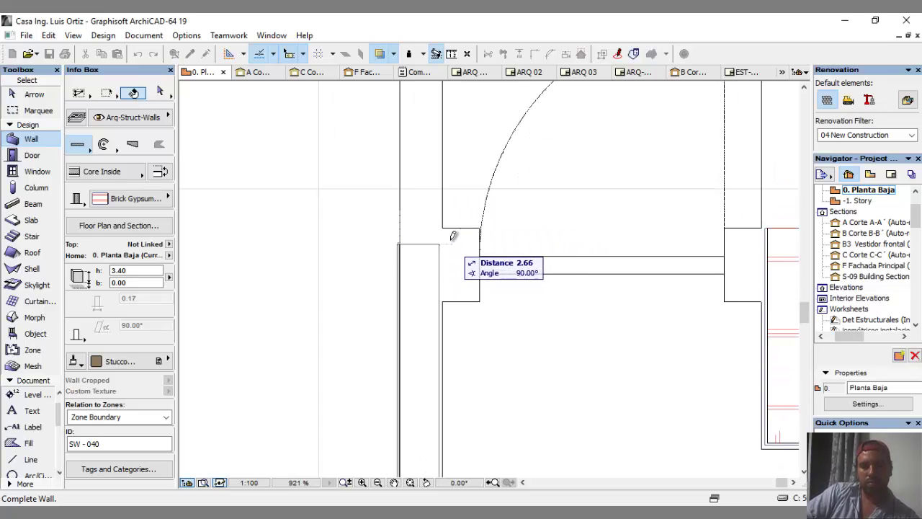
scroll(446, 218, up, 3)
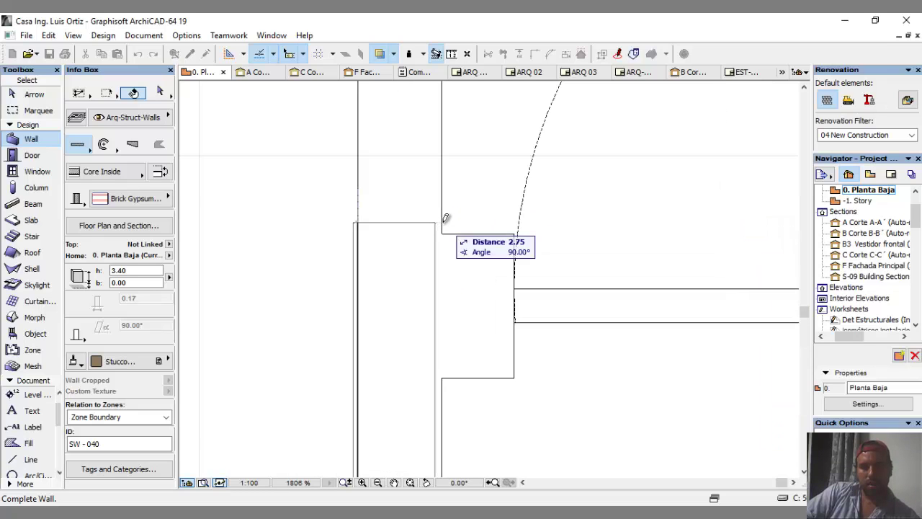
click(446, 218)
scroll(408, 265, down, 3)
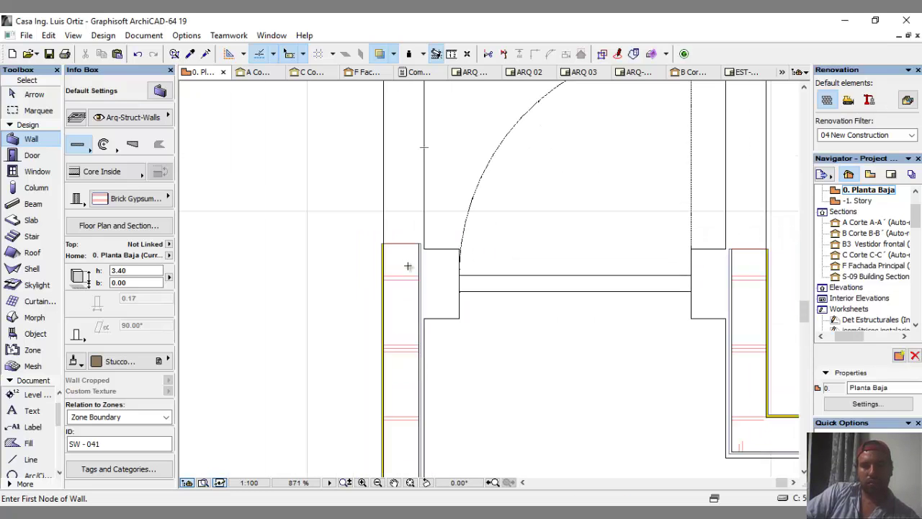
key(Escape)
Stretch the upper end of Cuarto a Lavado's short left wall to line up with the upper end of Estudio's right wall.
click(749, 261)
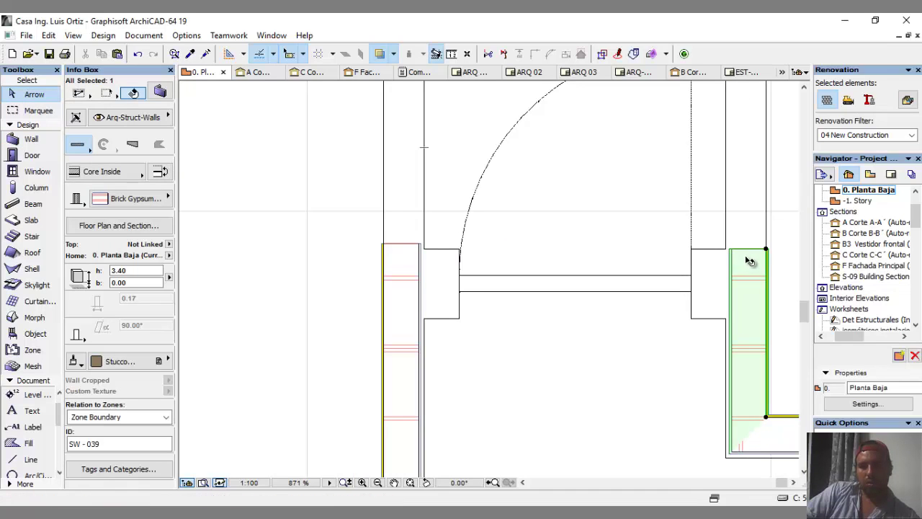
click(766, 250)
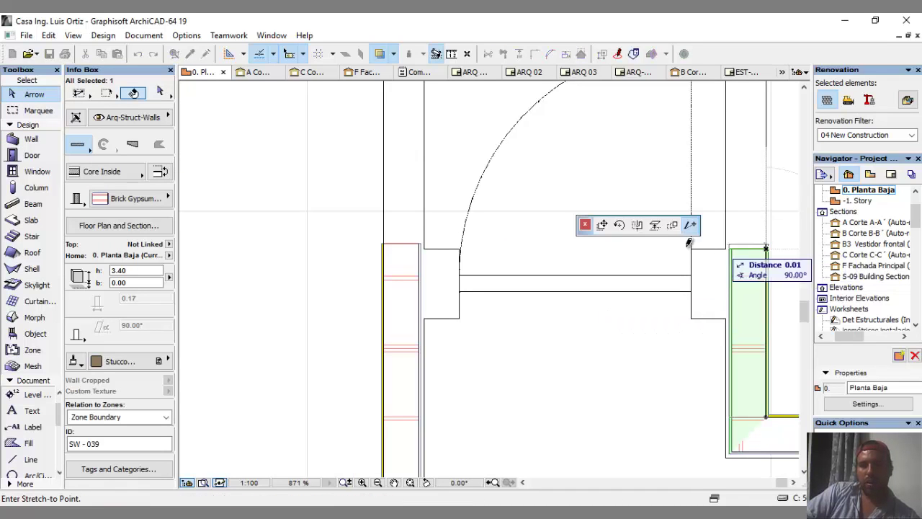
key(Escape)
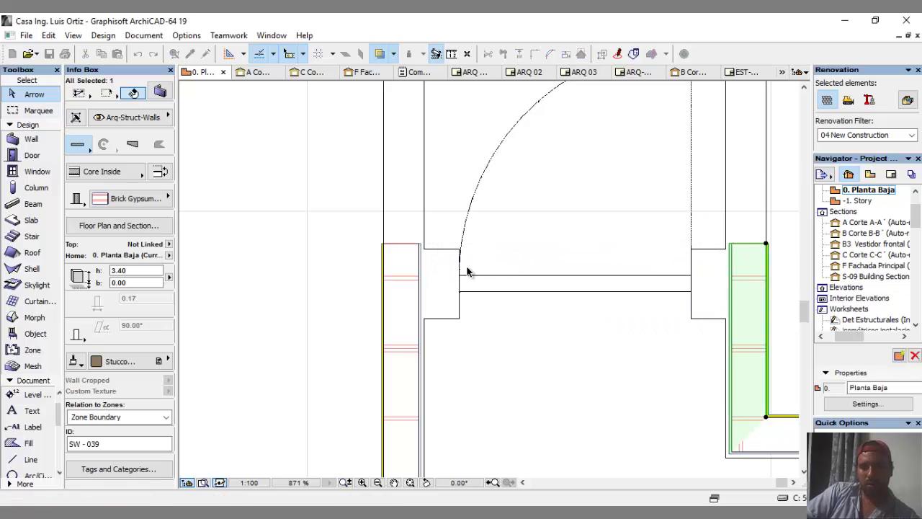
key(Escape)
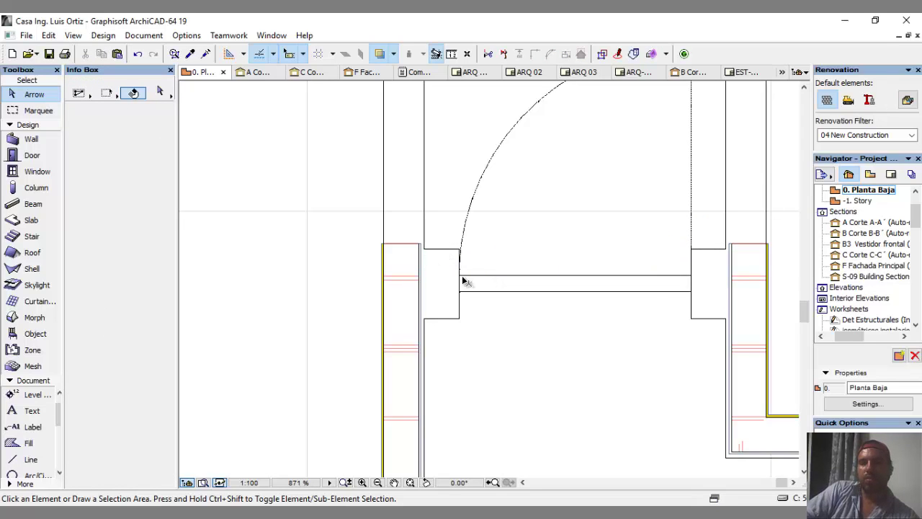
Draw a horizontal wall about 1.31 long across the entrance door opening, between Estudio's right wall and Cuarto a Lavado's left wall.
alt+click(418, 268)
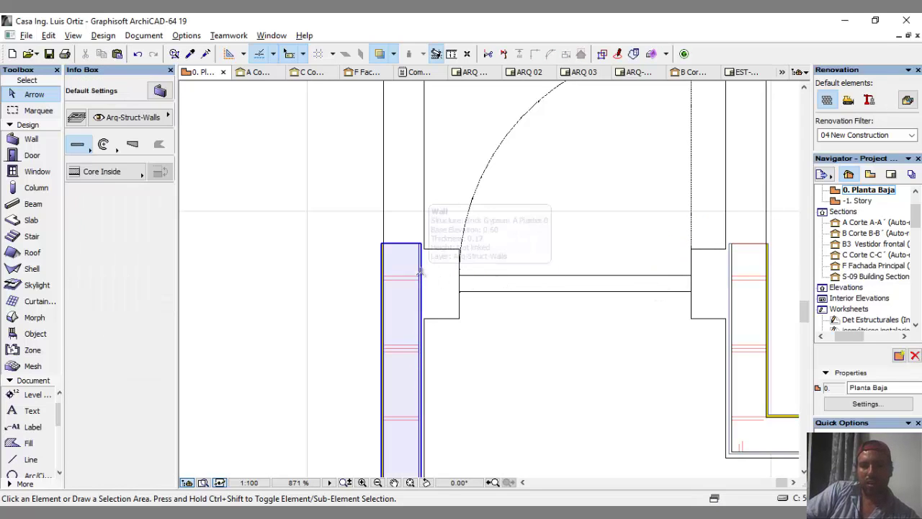
scroll(427, 247, up, 4)
click(413, 250)
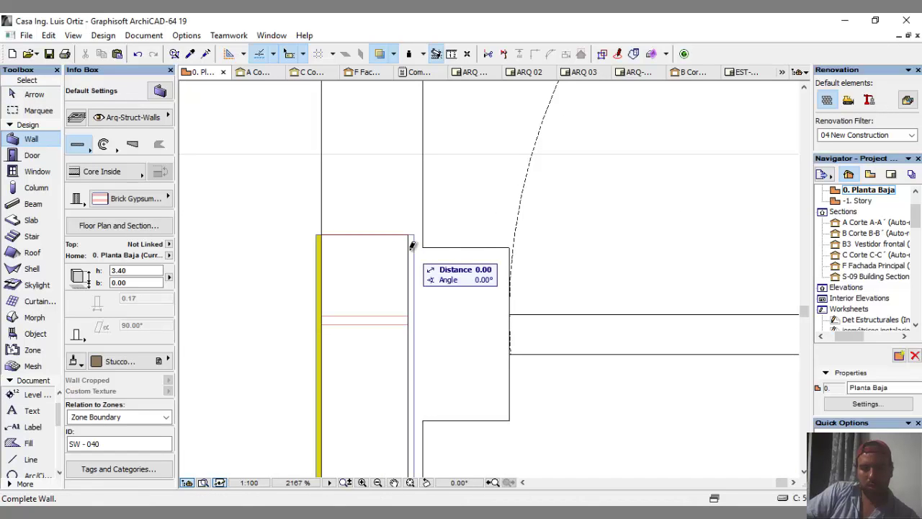
scroll(446, 253, down, 4)
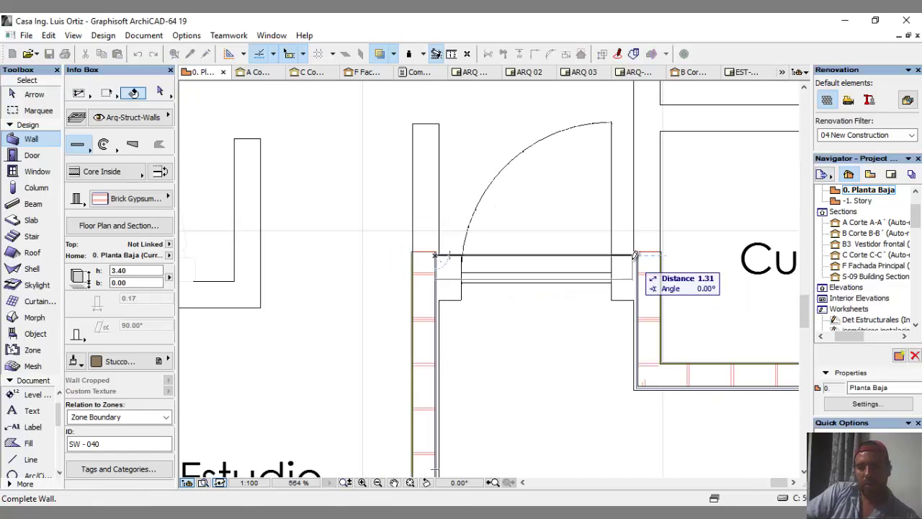
scroll(640, 252, up, 4)
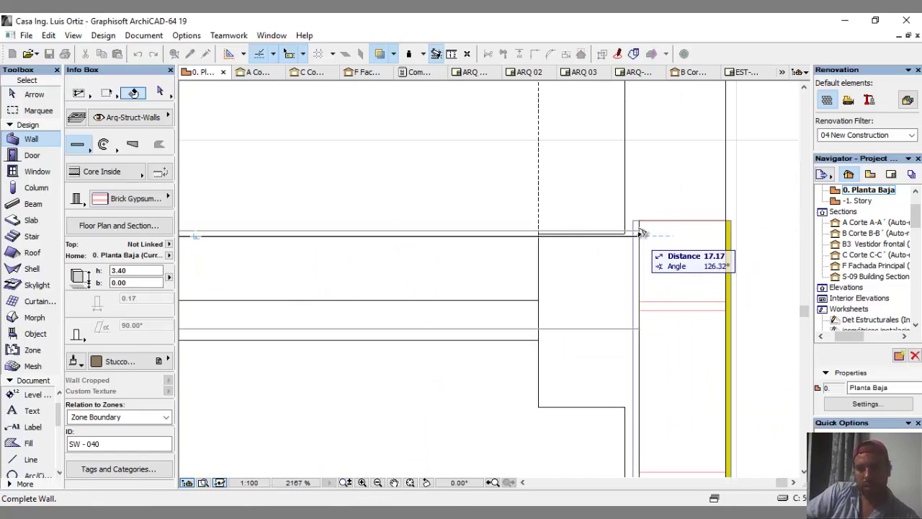
click(640, 233)
scroll(663, 270, down, 4)
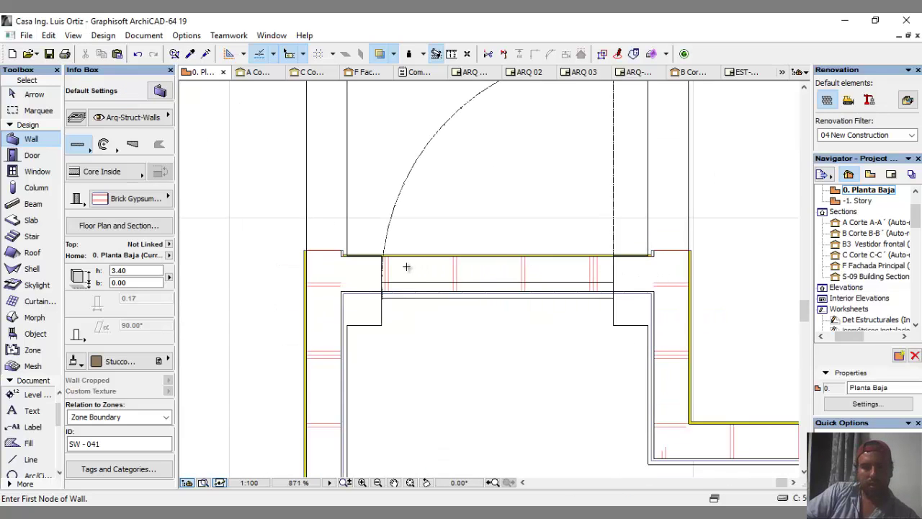
key(Escape)
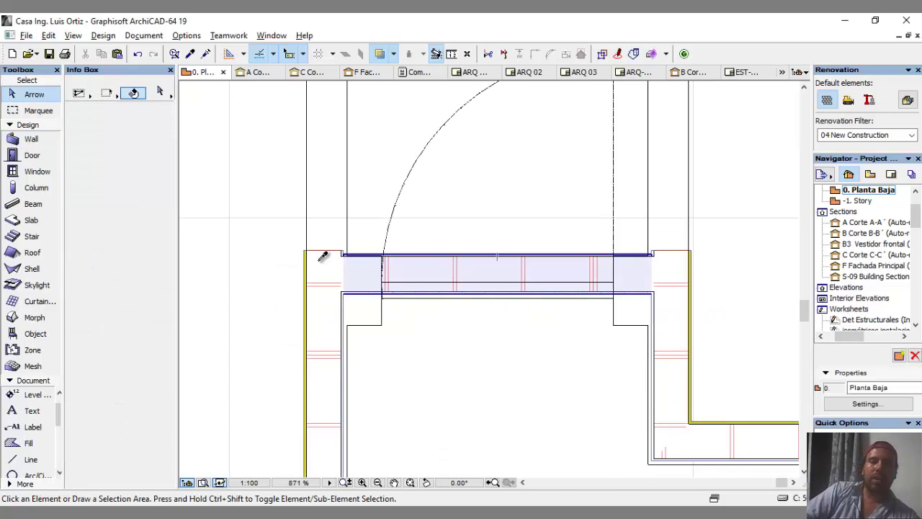
Apply the MTBRRHM A-YSO B-YSO favorite to the default wall settings.
click(32, 142)
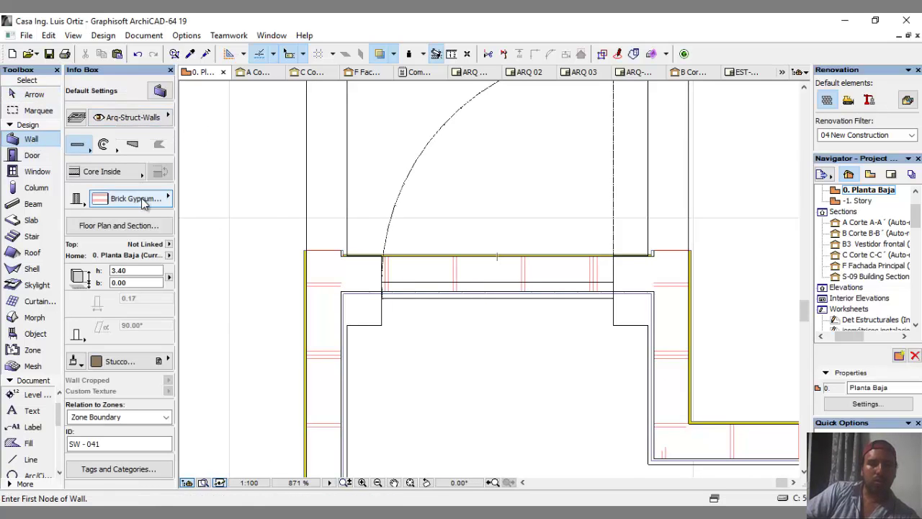
click(142, 199)
click(139, 119)
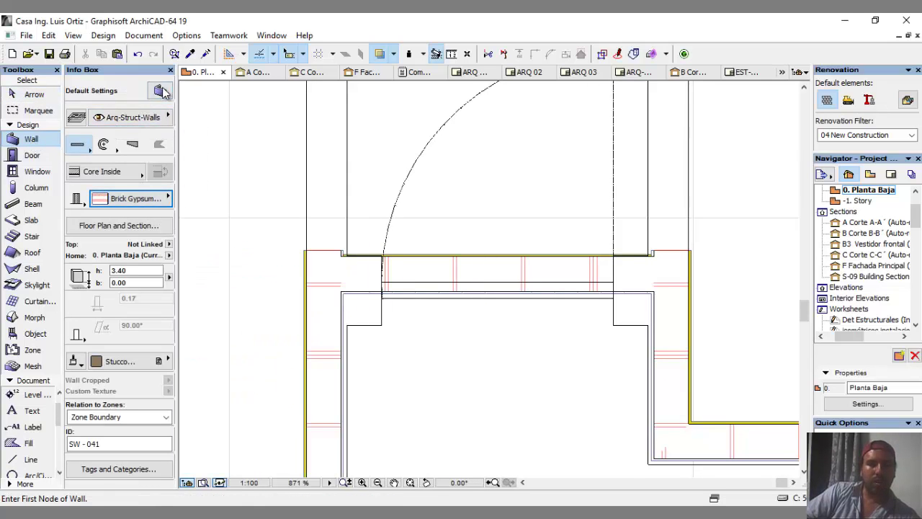
click(159, 91)
click(335, 61)
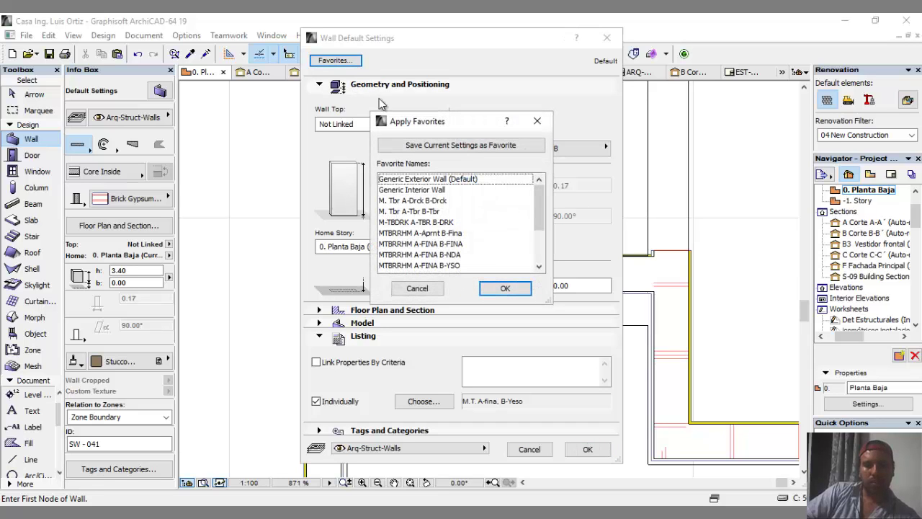
scroll(416, 242, down, 1)
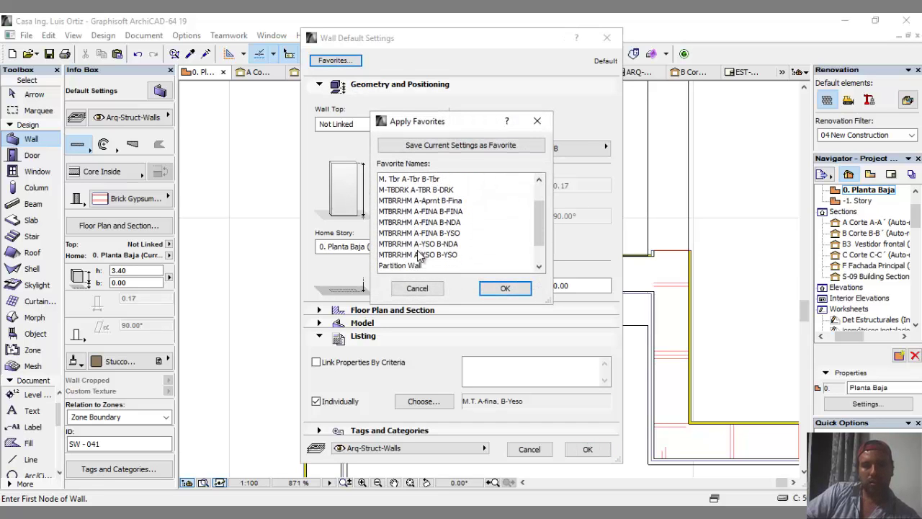
click(504, 288)
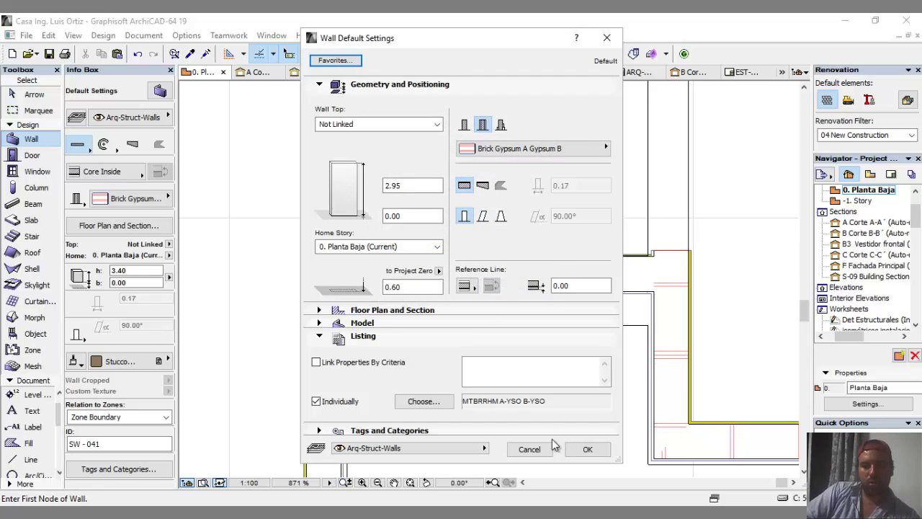
click(586, 450)
Draw a vertical wall from the upper outer corner of Estudio's right wall to the upper end of the plan's short wall beside the entrance door swing.
scroll(305, 256, up, 3)
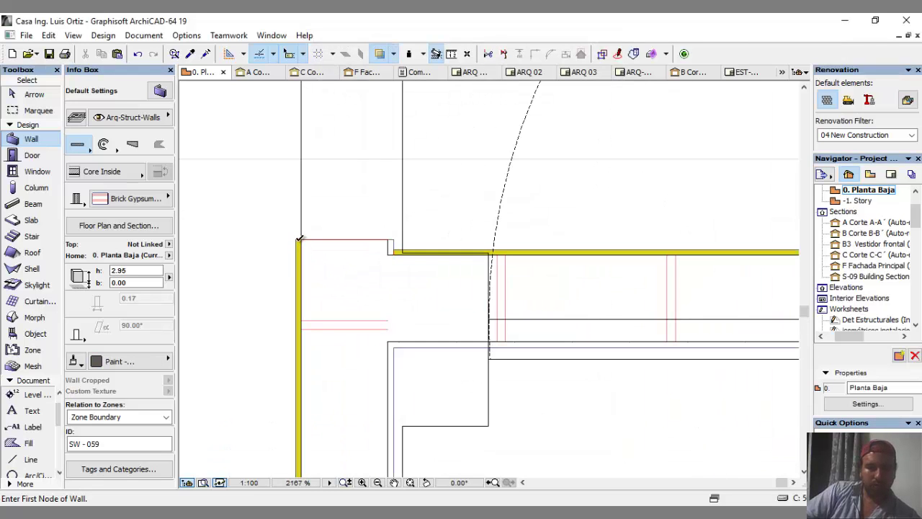
click(302, 235)
scroll(310, 192, down, 3)
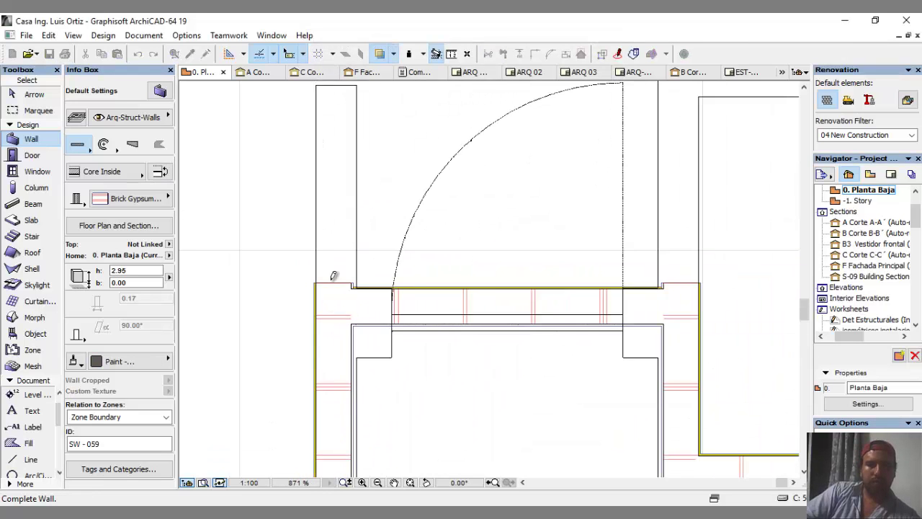
middle_drag(325, 196, 273, 228)
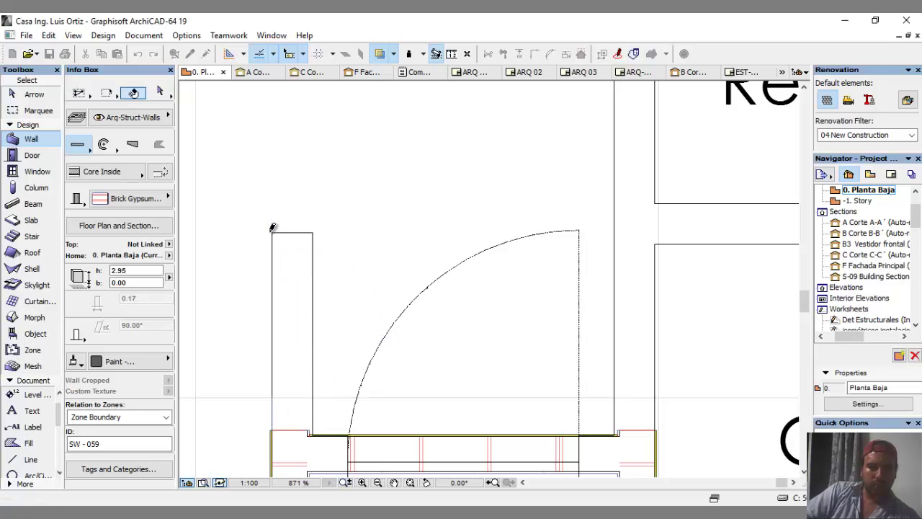
click(273, 230)
Draw a wall upward from the upper end of Cuarto a Lavado's short left wall, on the other side of the entrance door.
scroll(355, 411, up, 2)
scroll(618, 360, up, 2)
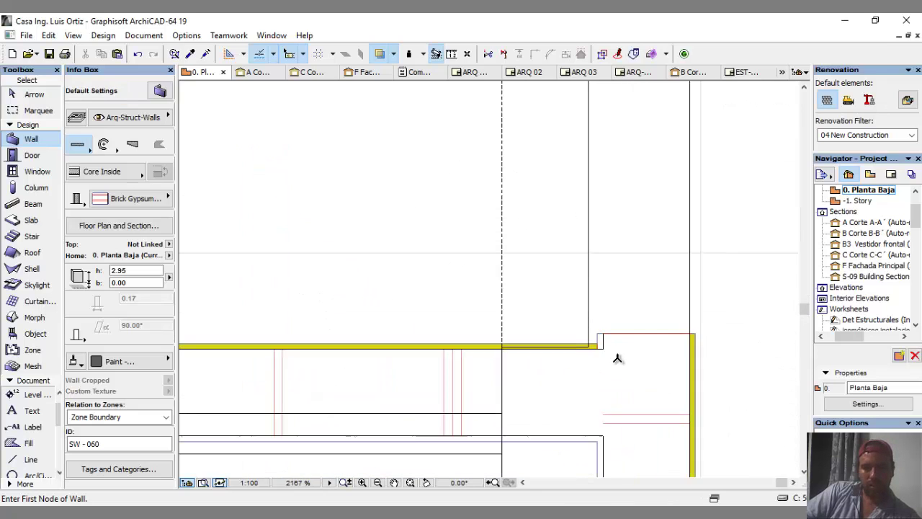